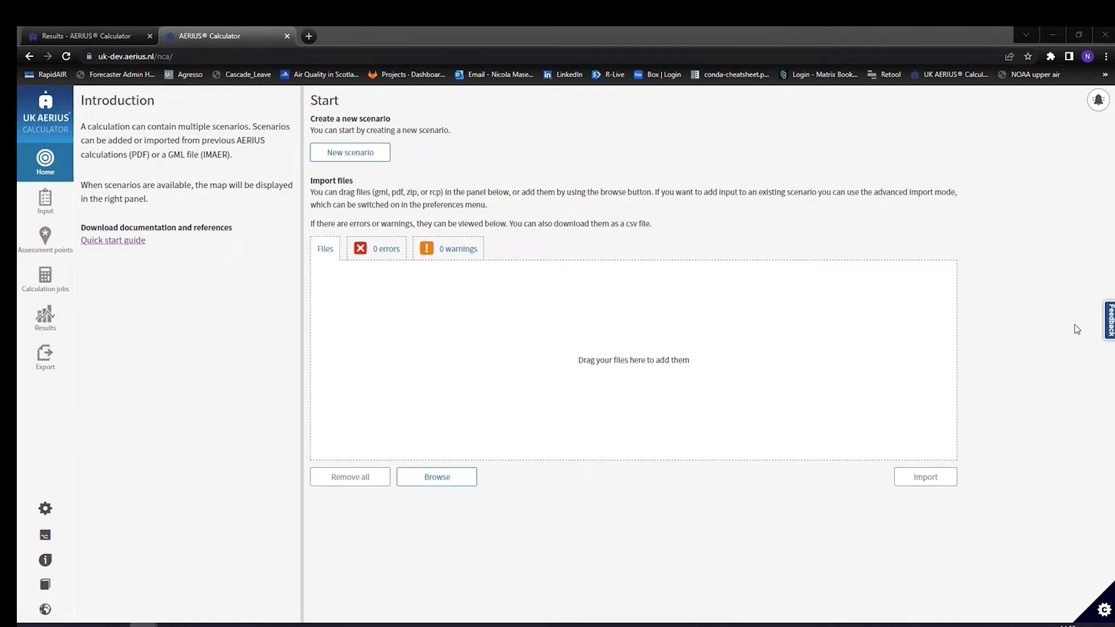
Step: Look over the feedback form and the application preferences, closing each without changes
{"action": "left_click", "coordinate": [1109, 325]}
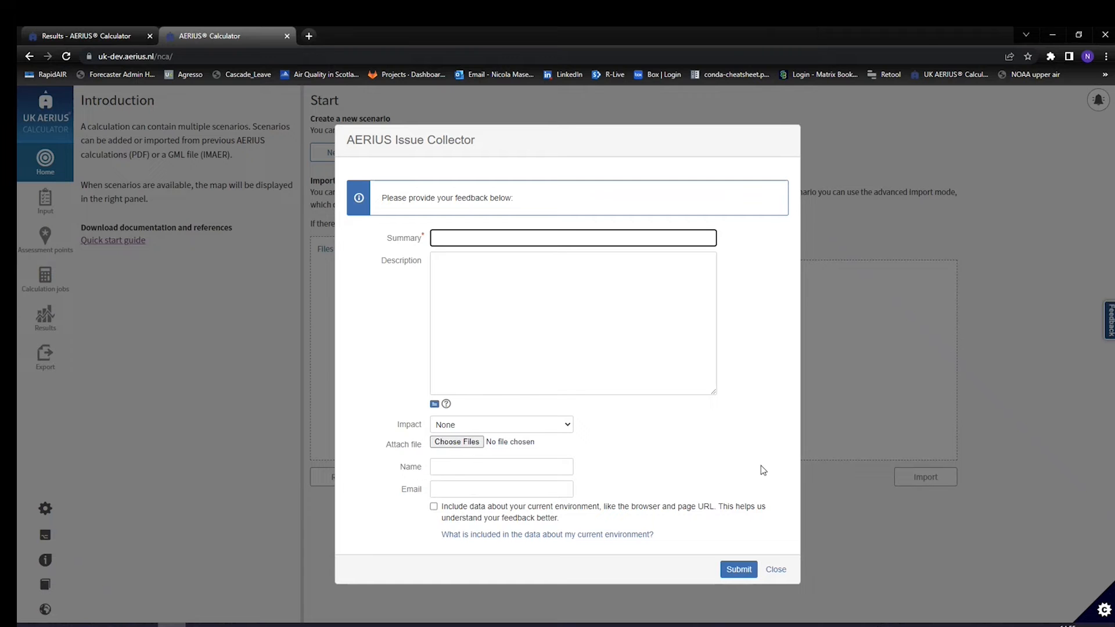
{"action": "left_click", "coordinate": [783, 574]}
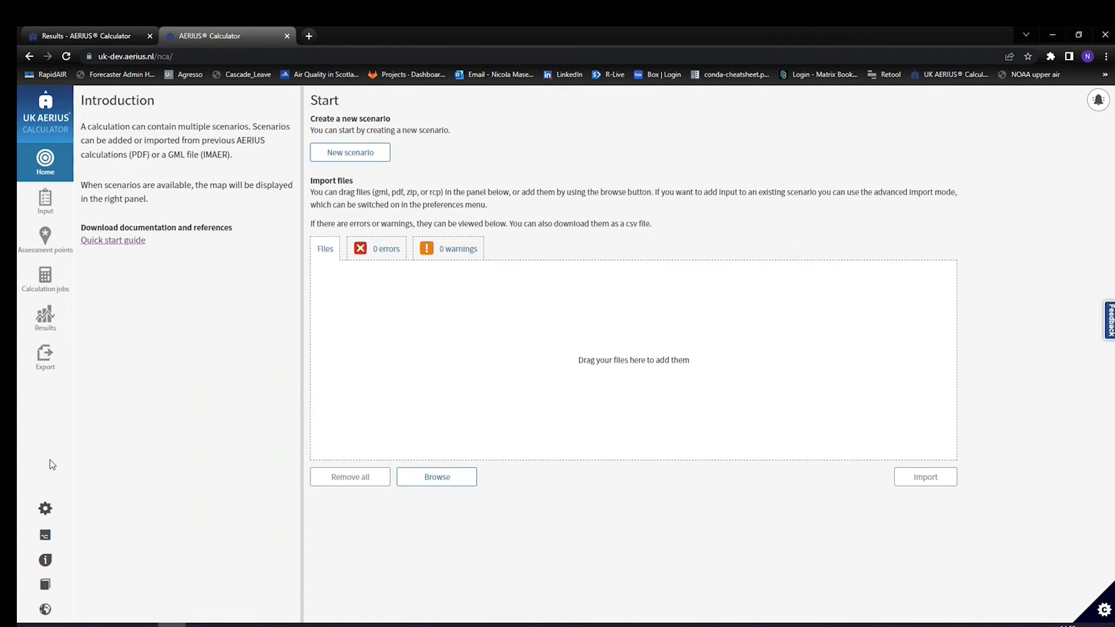
{"action": "left_click", "coordinate": [51, 514]}
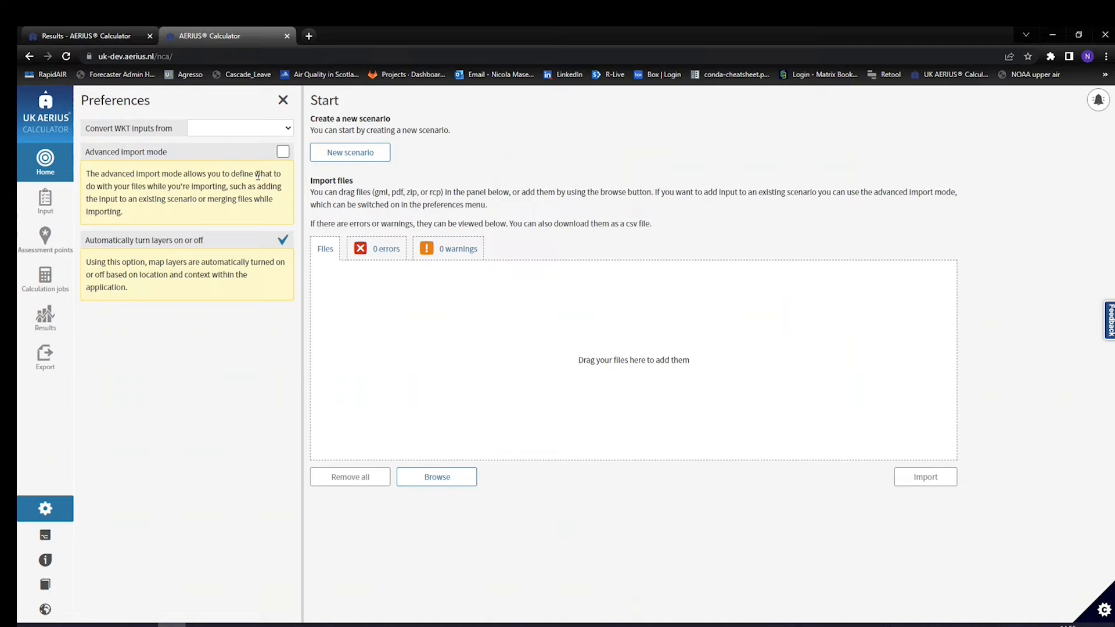
{"action": "left_click", "coordinate": [283, 100]}
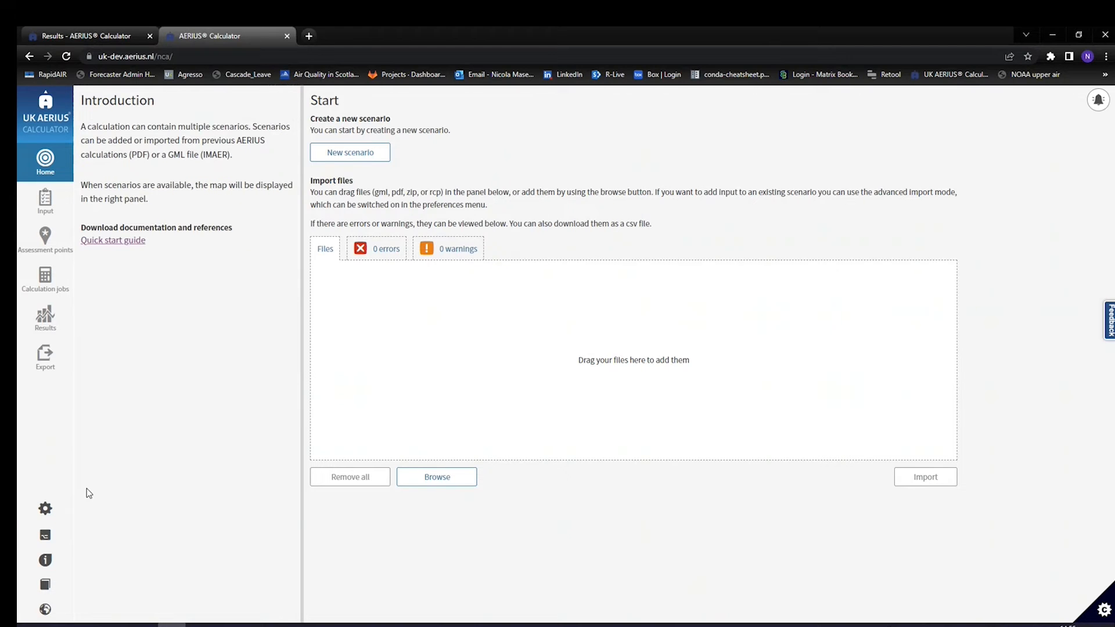
Step: Look over the keyboard shortcuts overview and the available interface languages, closing each without changes
{"action": "left_click", "coordinate": [51, 535]}
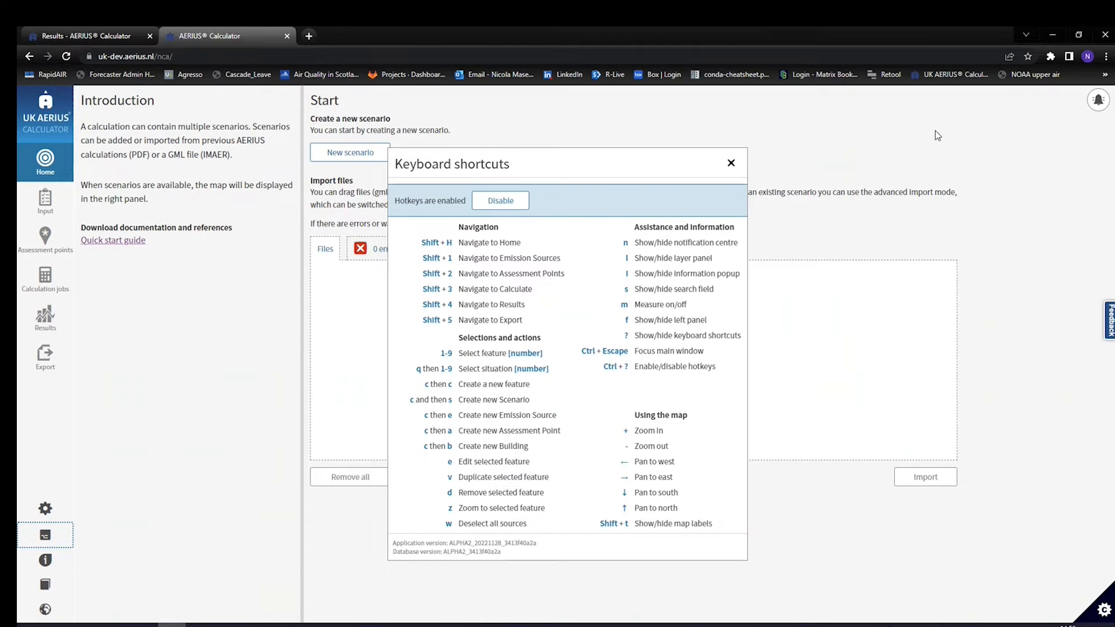
{"action": "left_click", "coordinate": [734, 165]}
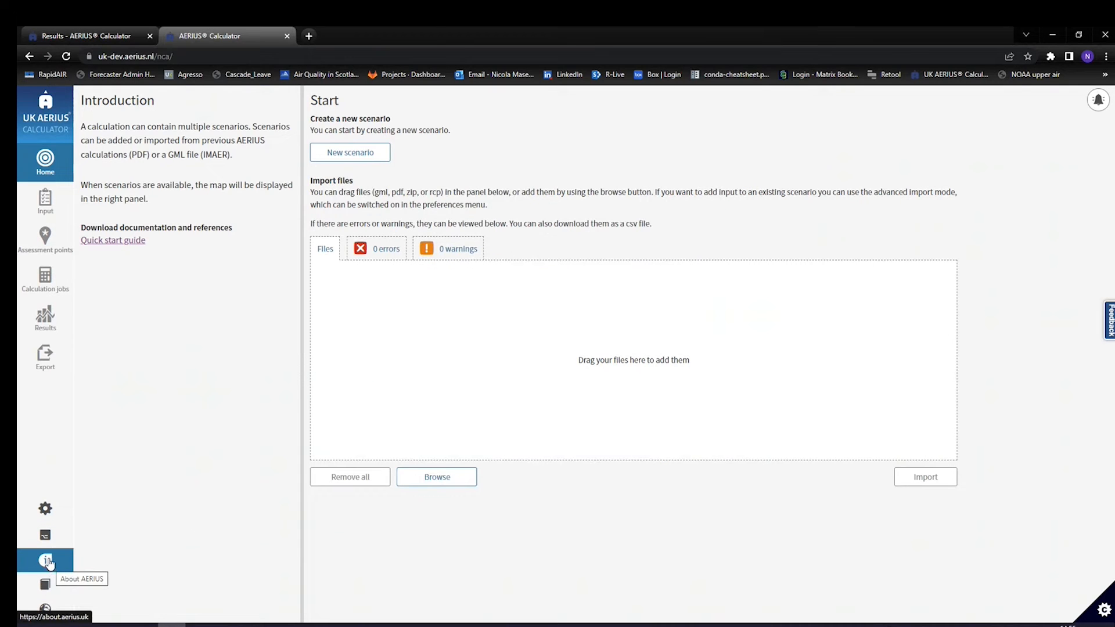
{"action": "left_click", "coordinate": [45, 609]}
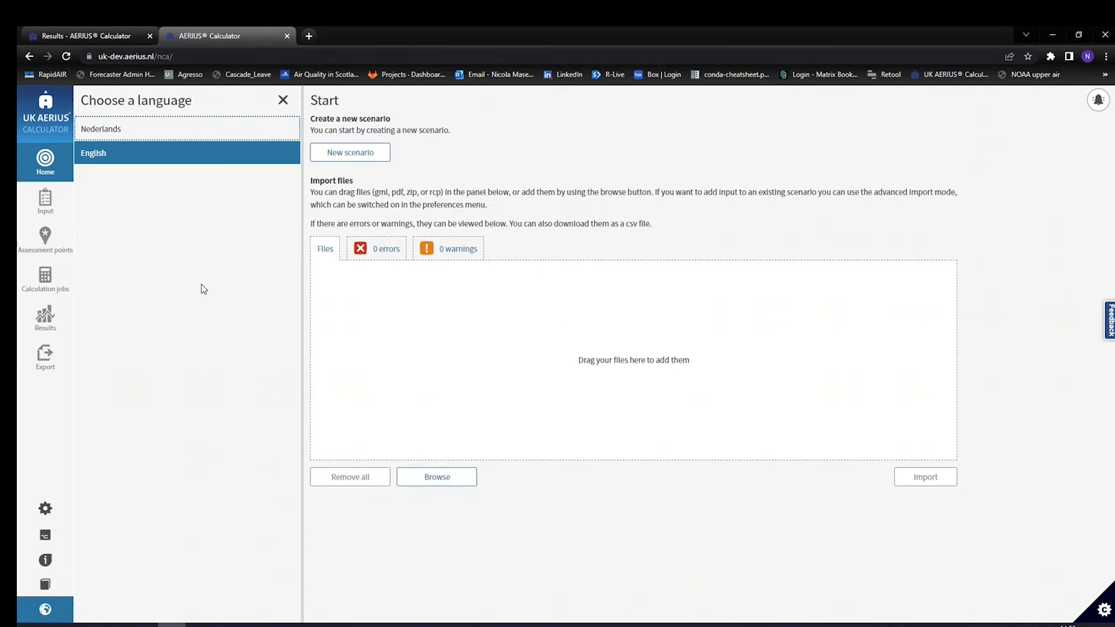
{"action": "left_click", "coordinate": [283, 99]}
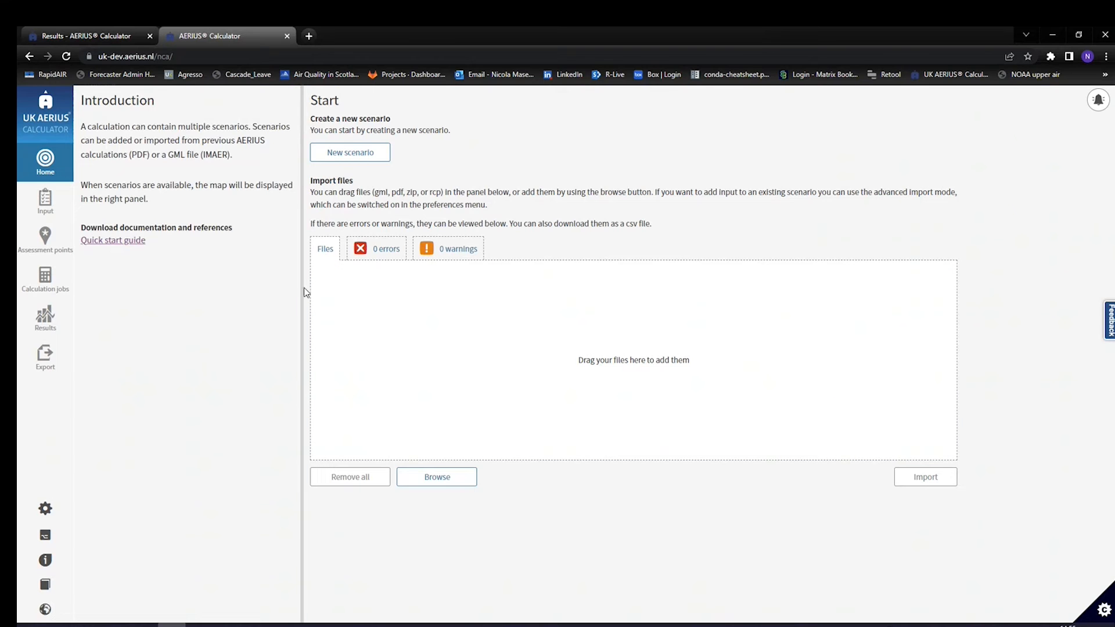
Step: Narrow the introduction panel slightly and create a new scenario
{"action": "mouse_move", "coordinate": [302, 285]}
{"action": "left_mouse_down"}
{"action": "mouse_move", "coordinate": [520, 287]}
{"action": "mouse_move", "coordinate": [301, 299]}
{"action": "left_mouse_up"}
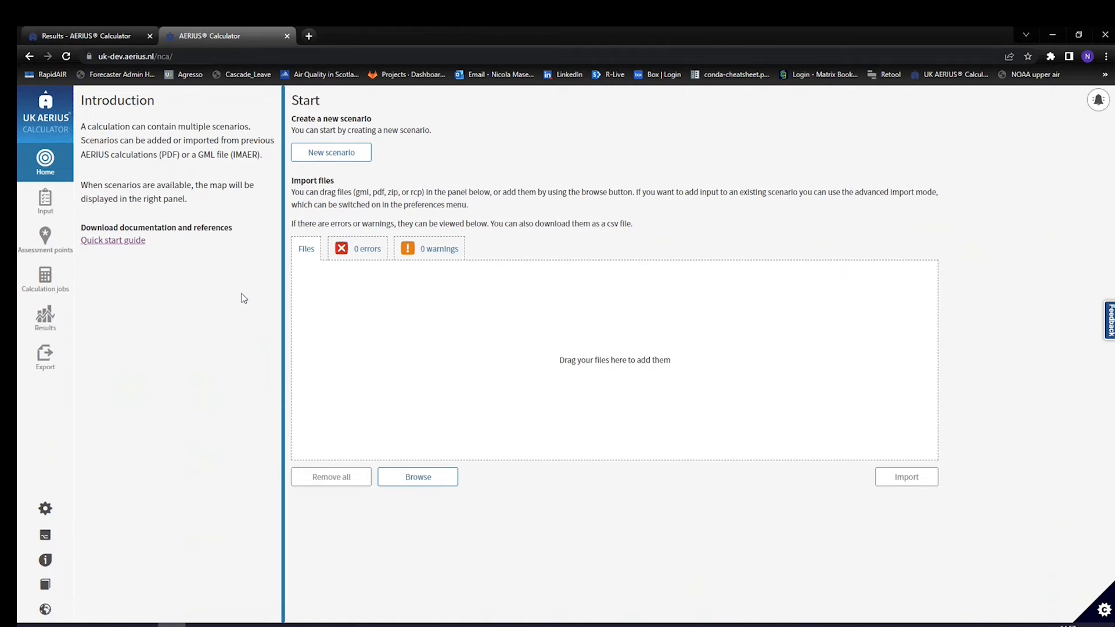
{"action": "left_click", "coordinate": [345, 154]}
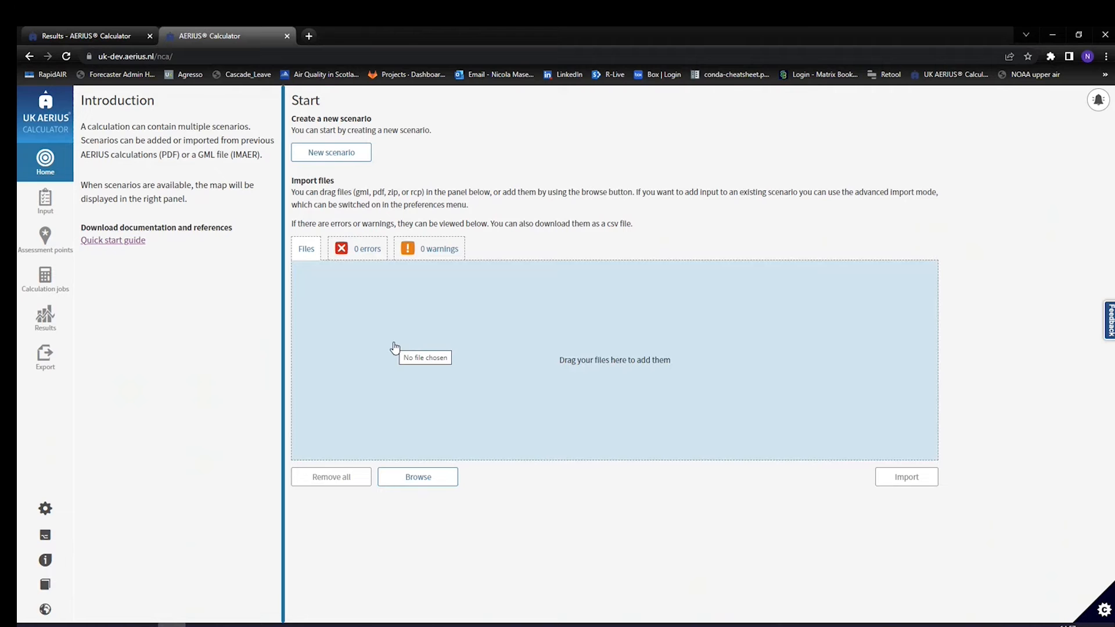
{"action": "left_click", "coordinate": [340, 155]}
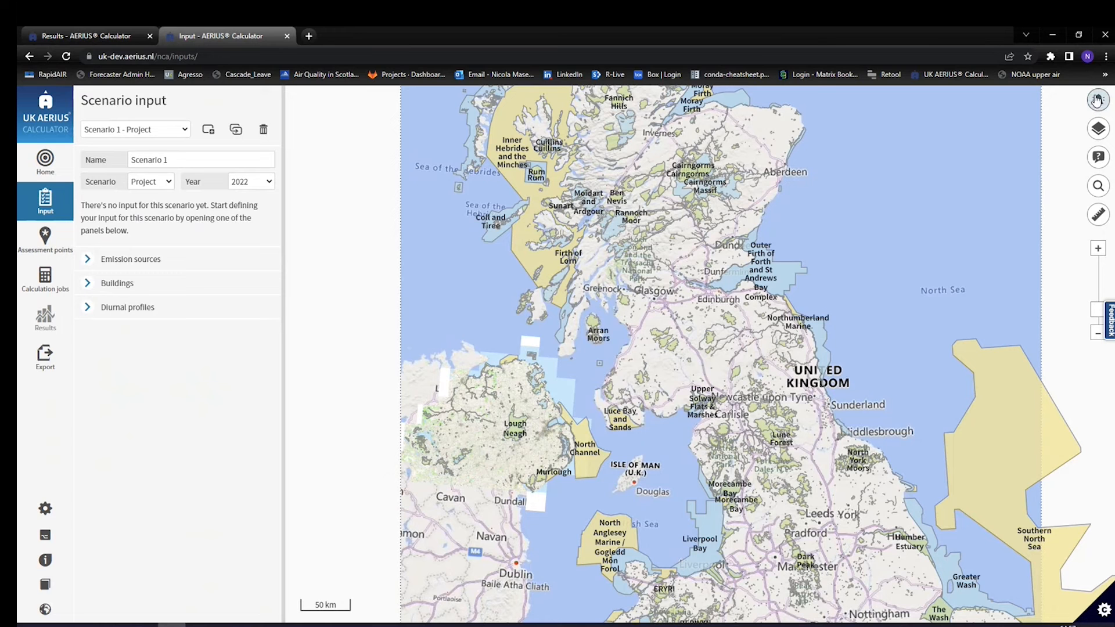
Step: Check the notification messages, and switch the Ecological sites map layer off and back on
{"action": "left_click", "coordinate": [1098, 100]}
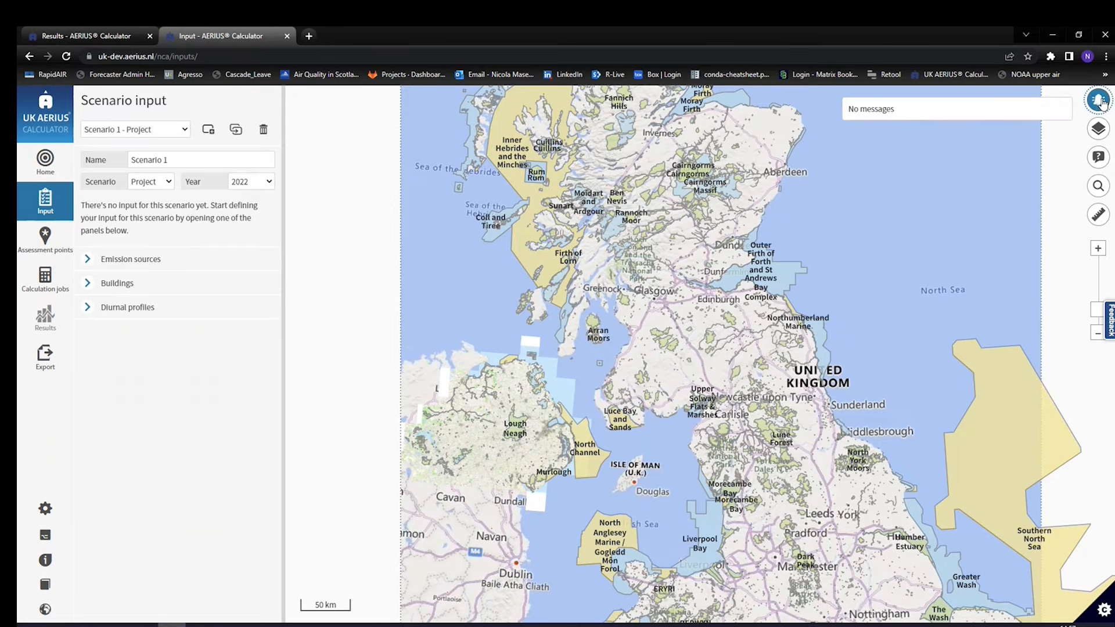
{"action": "left_click", "coordinate": [1098, 103]}
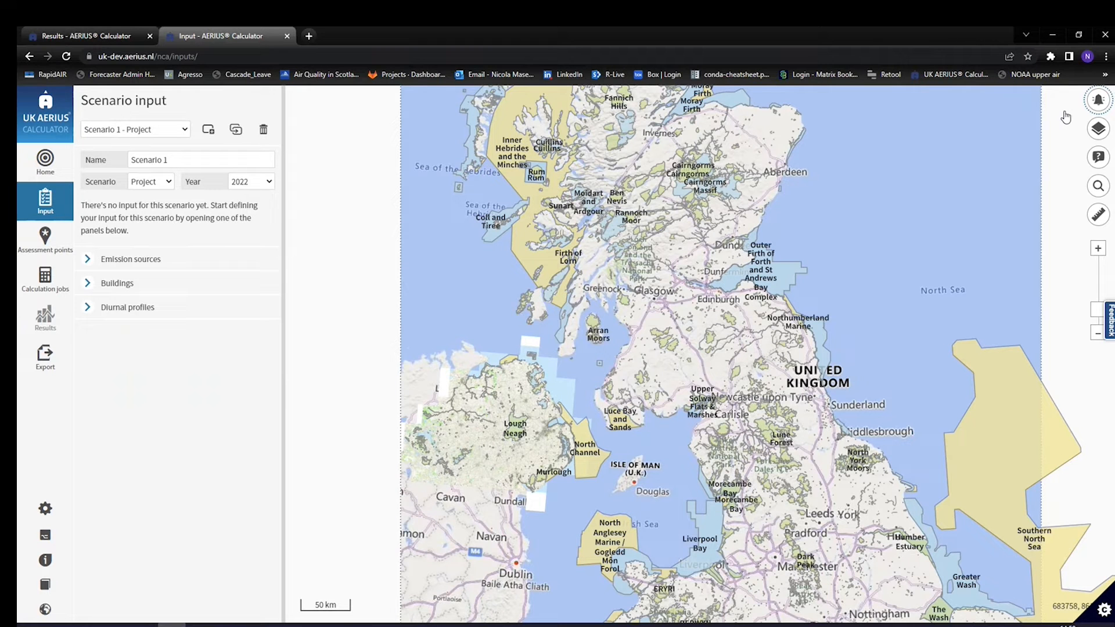
{"action": "left_click", "coordinate": [1097, 131]}
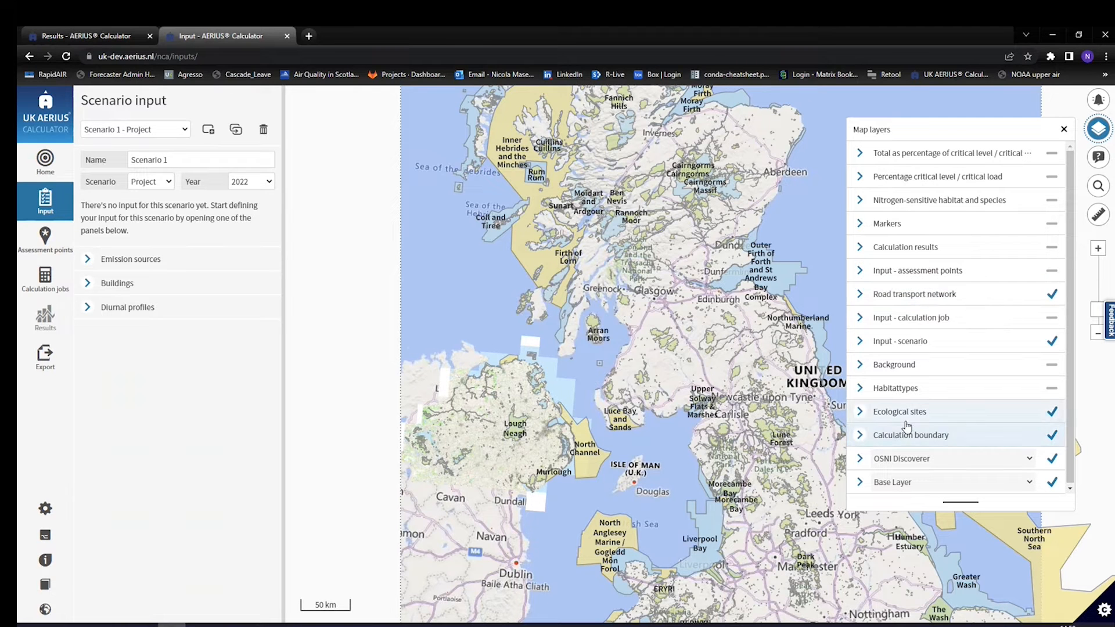
{"action": "left_click", "coordinate": [1054, 416]}
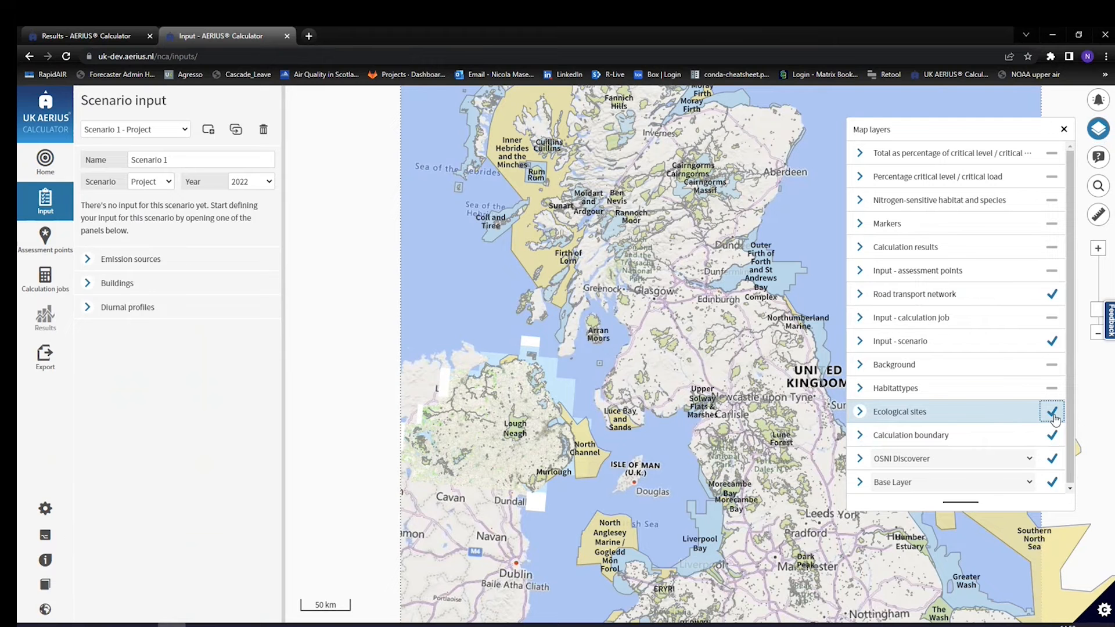
{"action": "left_click", "coordinate": [1054, 416]}
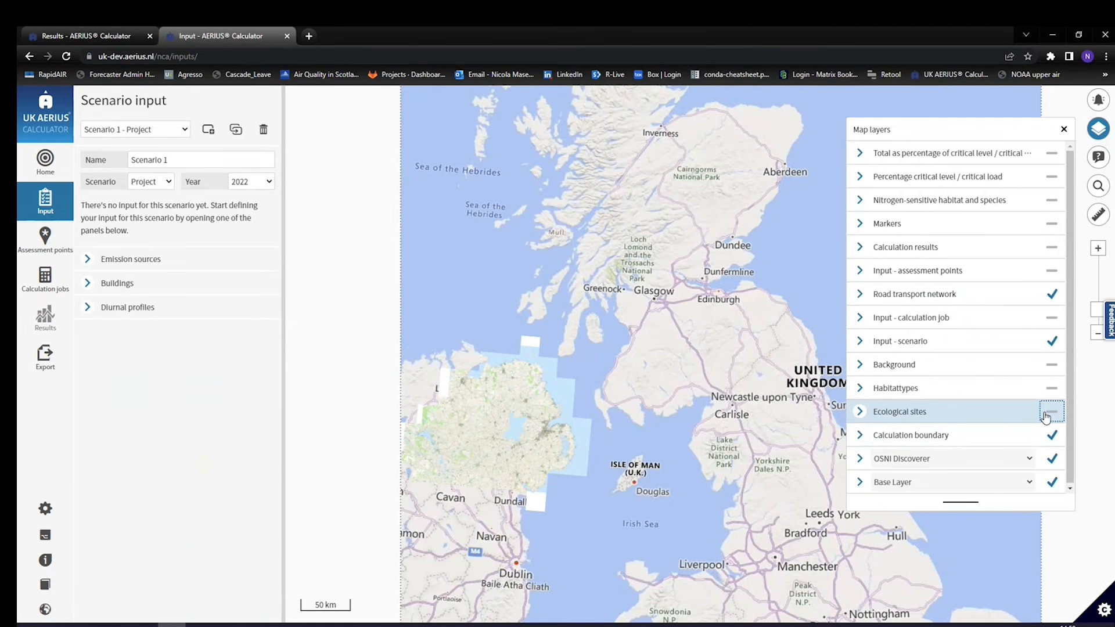
{"action": "left_click", "coordinate": [1049, 414]}
{"action": "left_click", "coordinate": [1066, 131]}
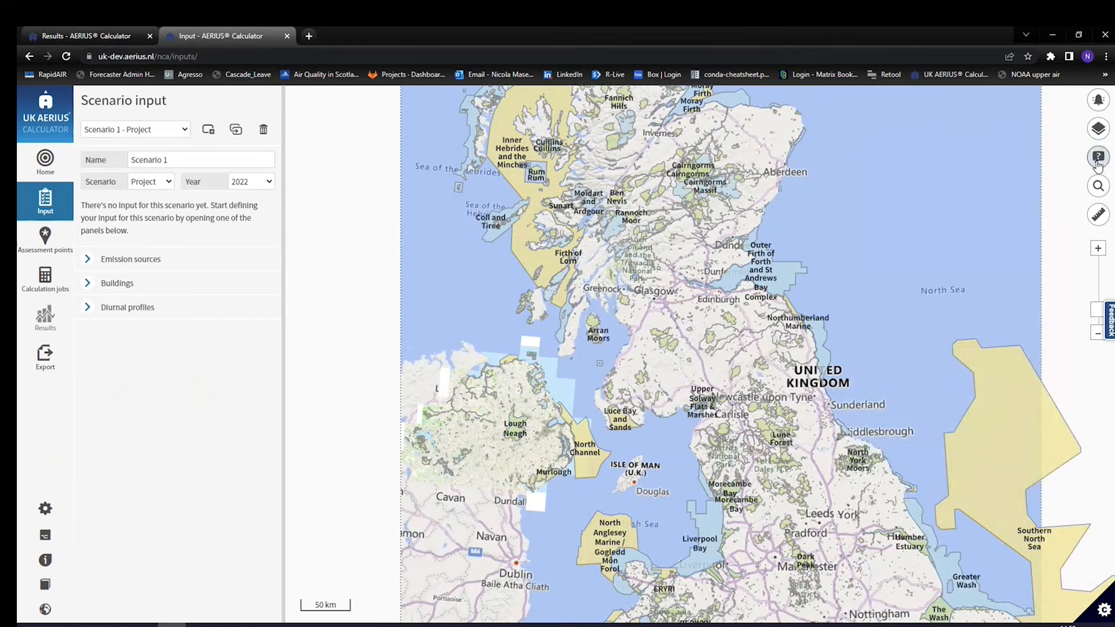
Step: Place an info marker on the Southern North Sea site and examine its result, habitat type and nature area details
{"action": "left_click", "coordinate": [1098, 158]}
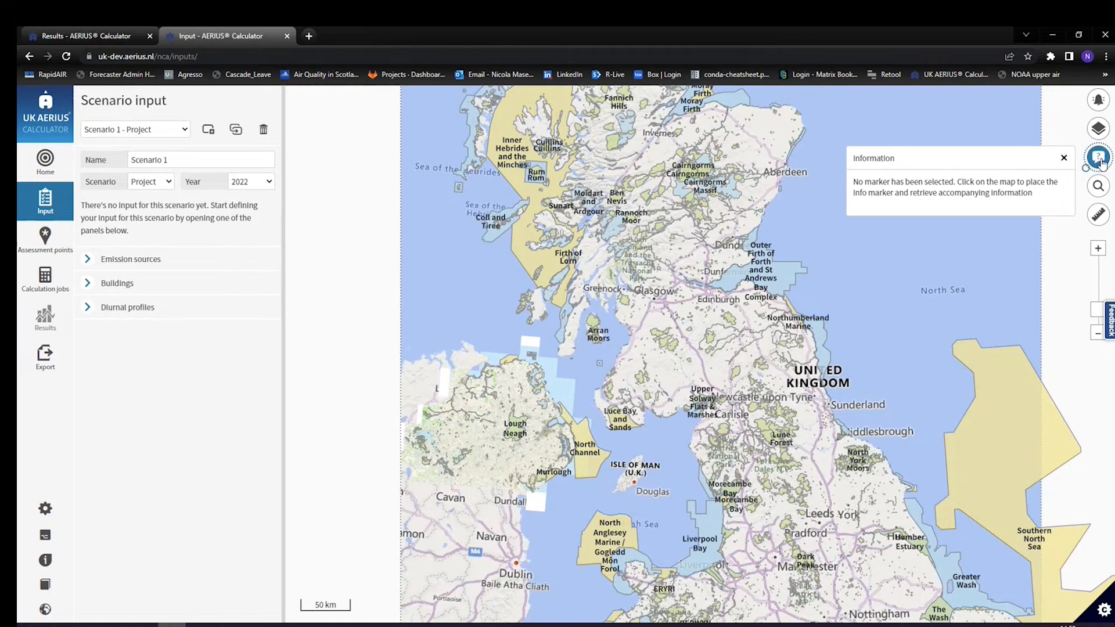
{"action": "left_click", "coordinate": [993, 397]}
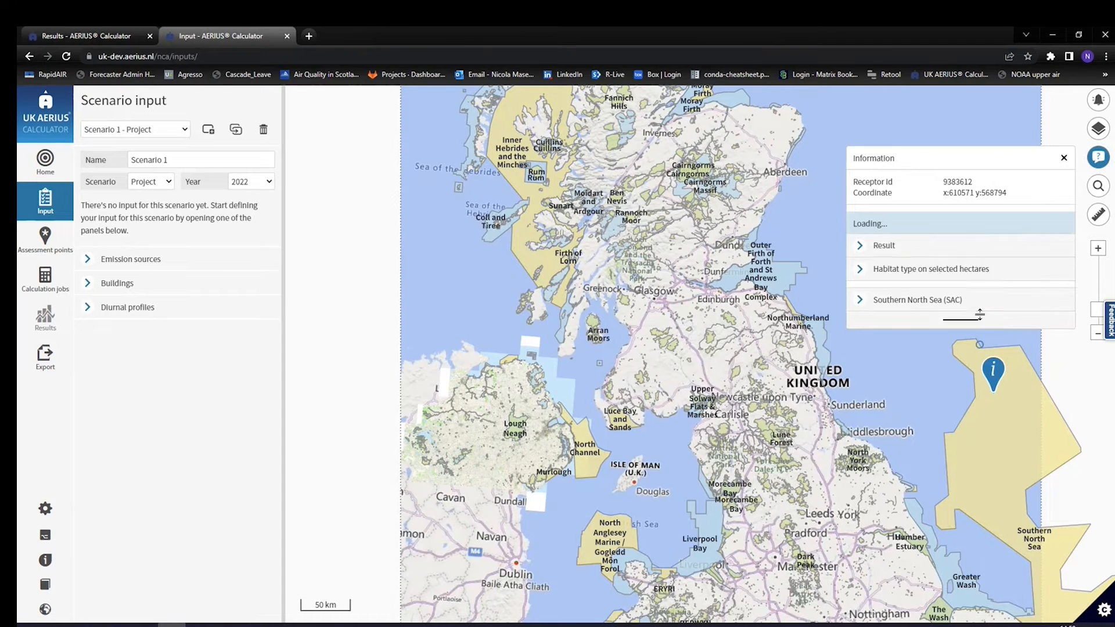
{"action": "left_click", "coordinate": [923, 223]}
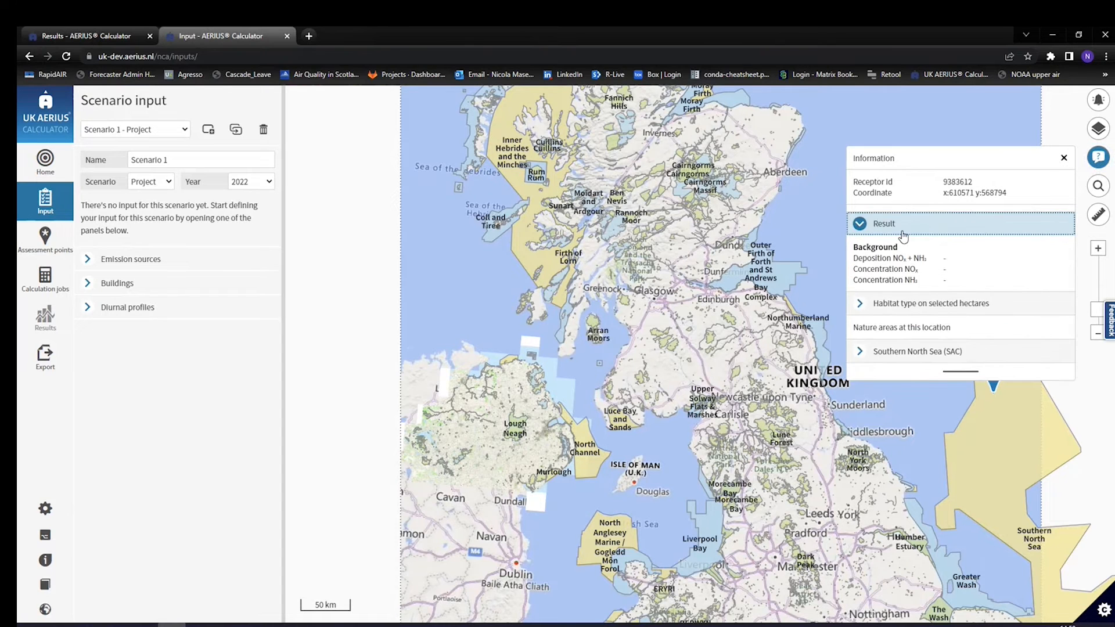
{"action": "left_click", "coordinate": [883, 302]}
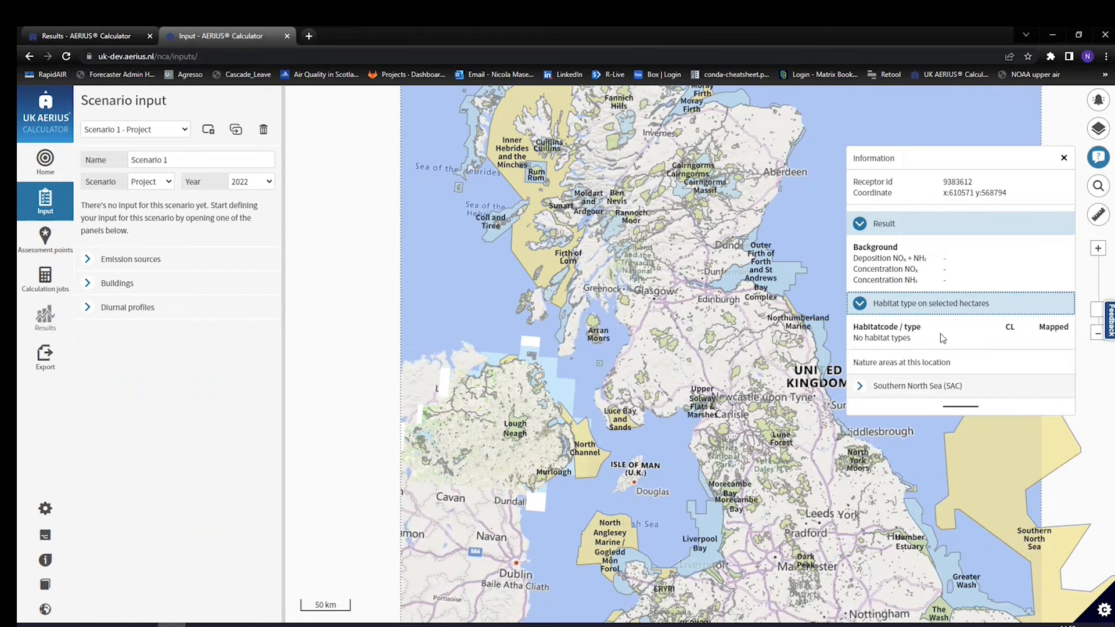
{"action": "left_click", "coordinate": [929, 386]}
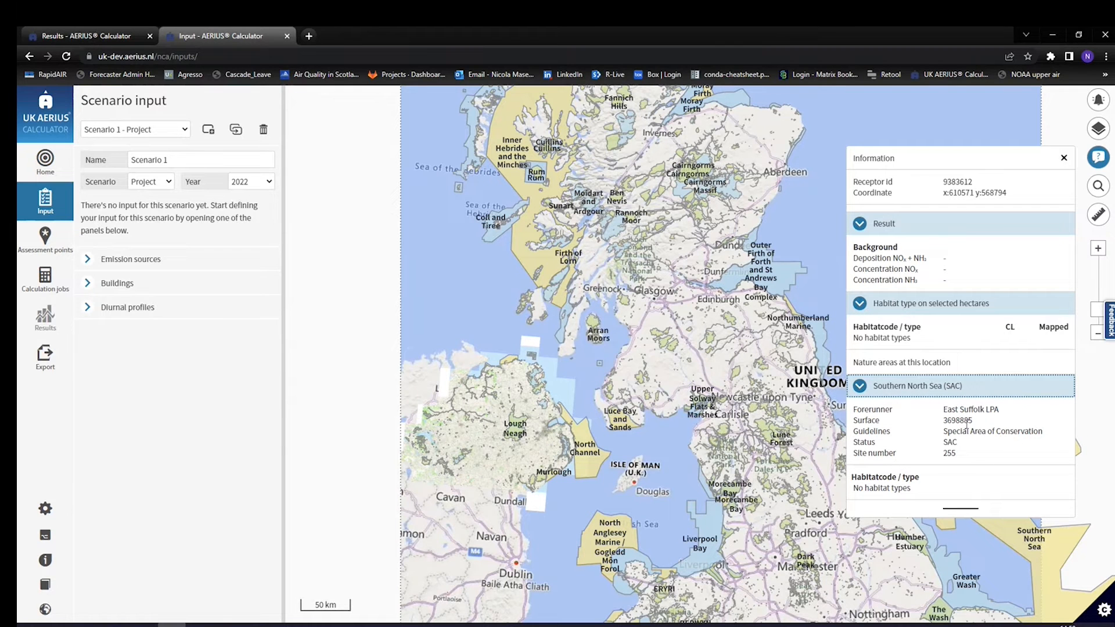
{"action": "left_click", "coordinate": [1065, 160]}
Step: Open the map search field and shift the map slightly southwest
{"action": "left_click", "coordinate": [1098, 186]}
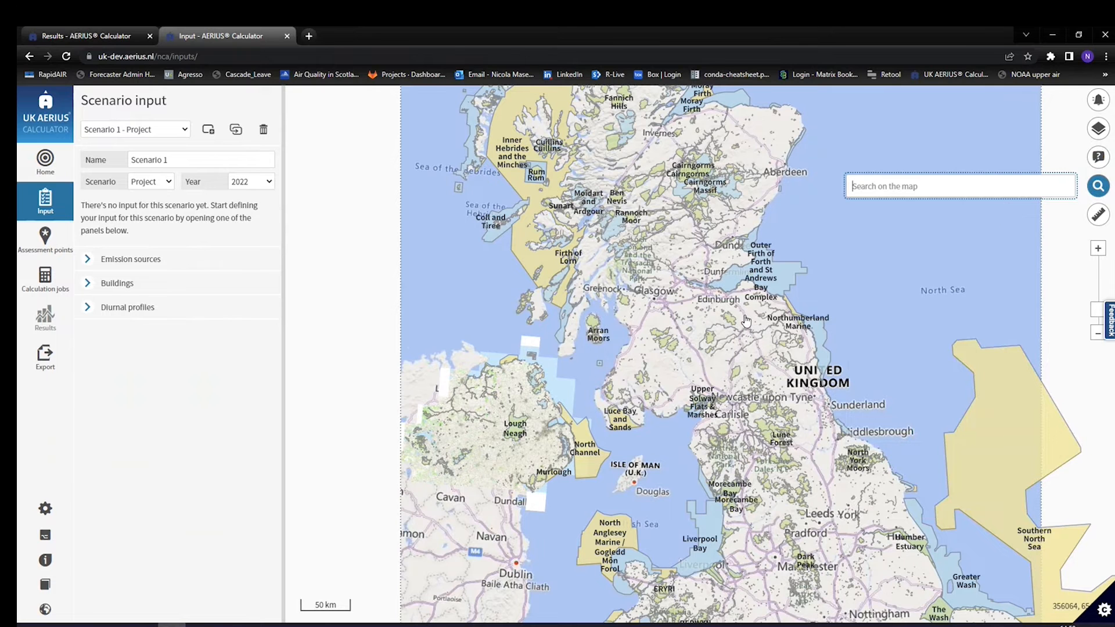
{"action": "left_click_drag", "start_coordinate": [714, 331], "coordinate": [665, 352]}
{"action": "scroll", "coordinate": [625, 367], "scroll_direction": "up", "scroll_amount": 1}
{"action": "scroll", "coordinate": [625, 367], "scroll_direction": "down", "scroll_amount": 1}
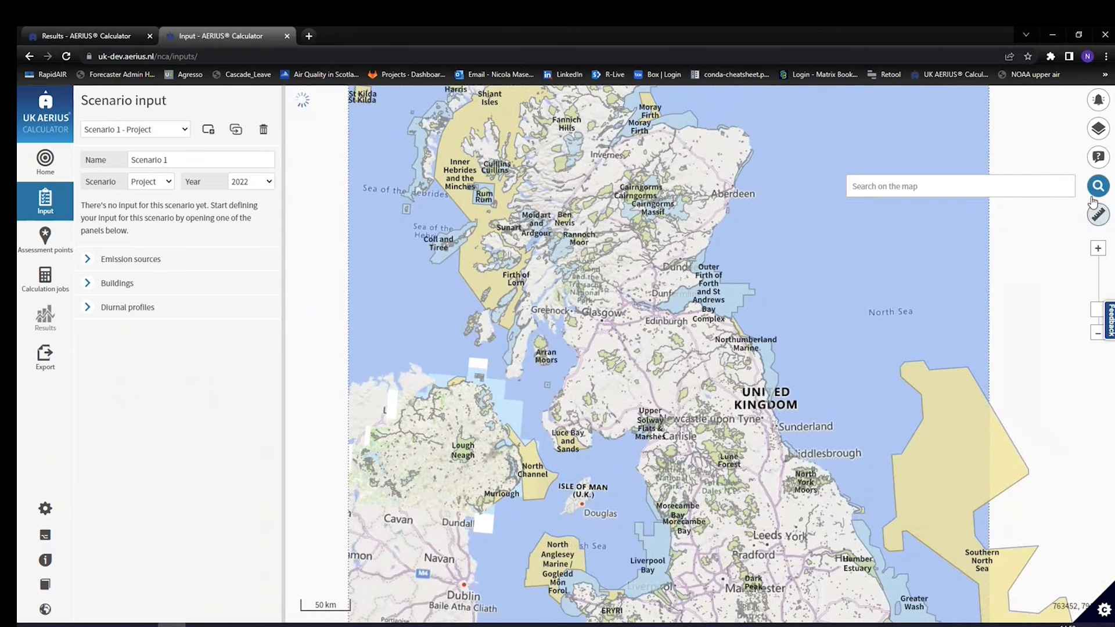
Step: Measure a distance on the map from northwest of Edinburgh to near Glasgow, and clear the measurement
{"action": "left_click", "coordinate": [1098, 214]}
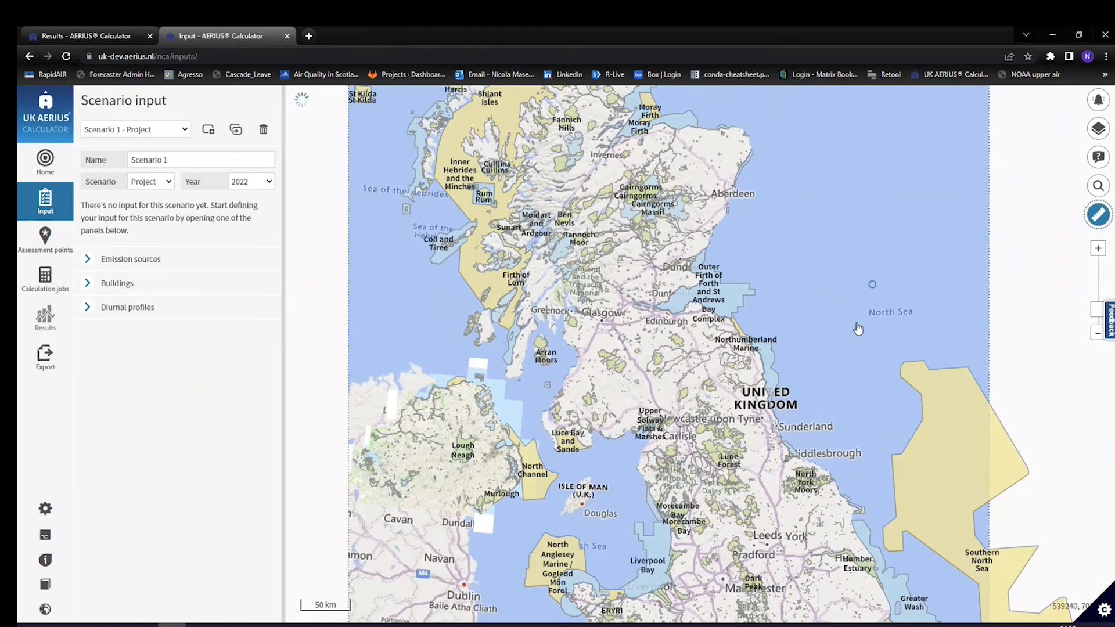
{"action": "left_click", "coordinate": [654, 306]}
{"action": "left_click", "coordinate": [616, 320]}
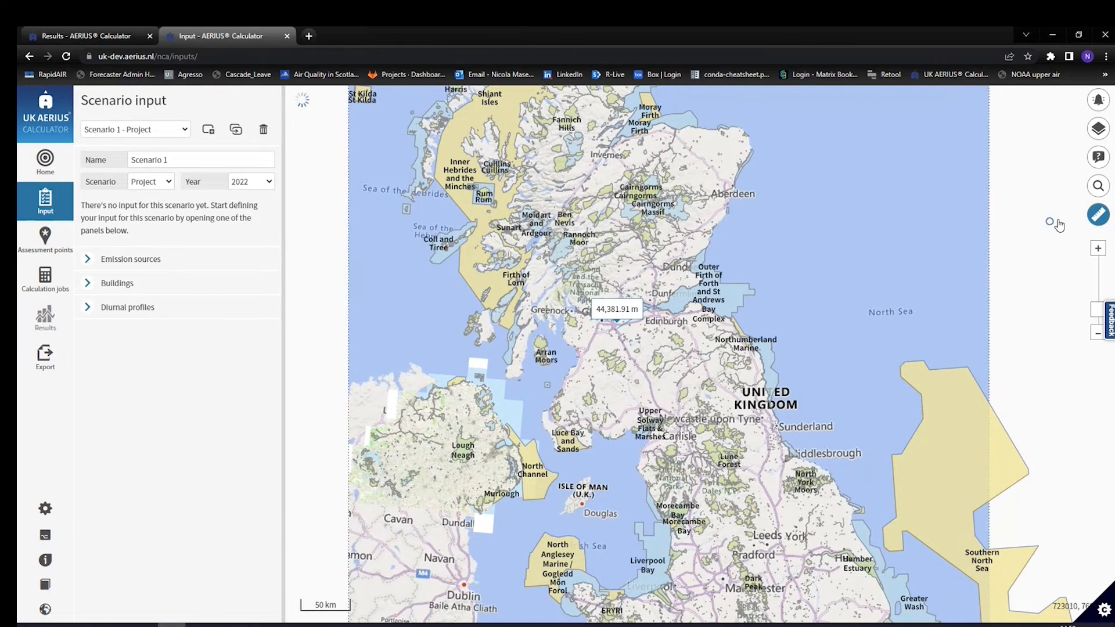
{"action": "left_click", "coordinate": [1098, 215]}
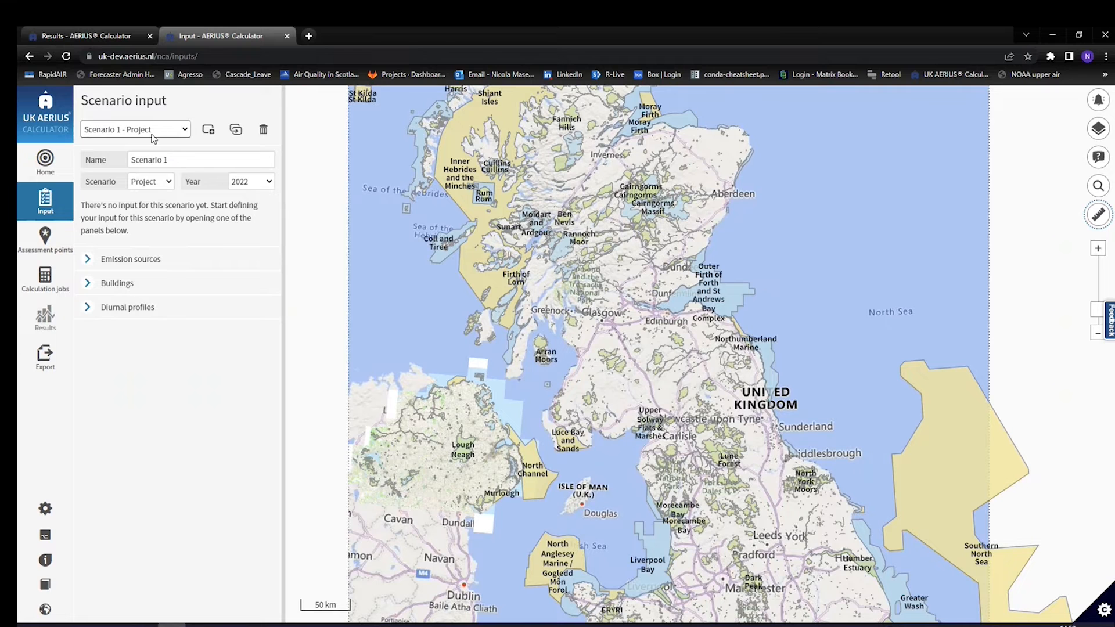
Step: Check the list of scenarios and rename the current scenario as Demo2811
{"action": "left_click", "coordinate": [173, 132]}
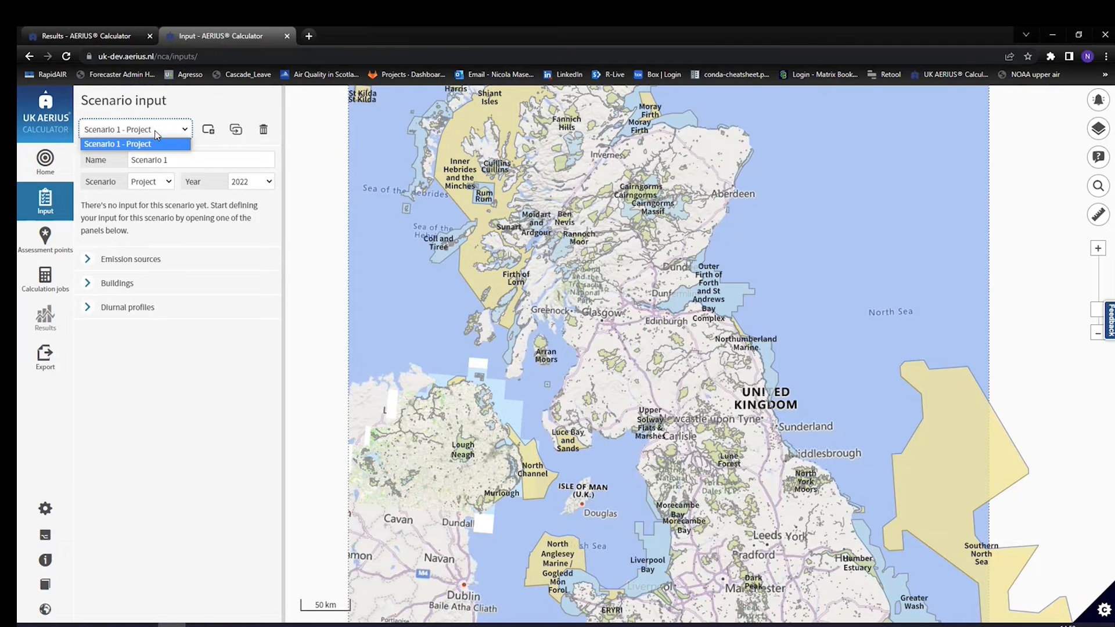
{"action": "left_click", "coordinate": [157, 135]}
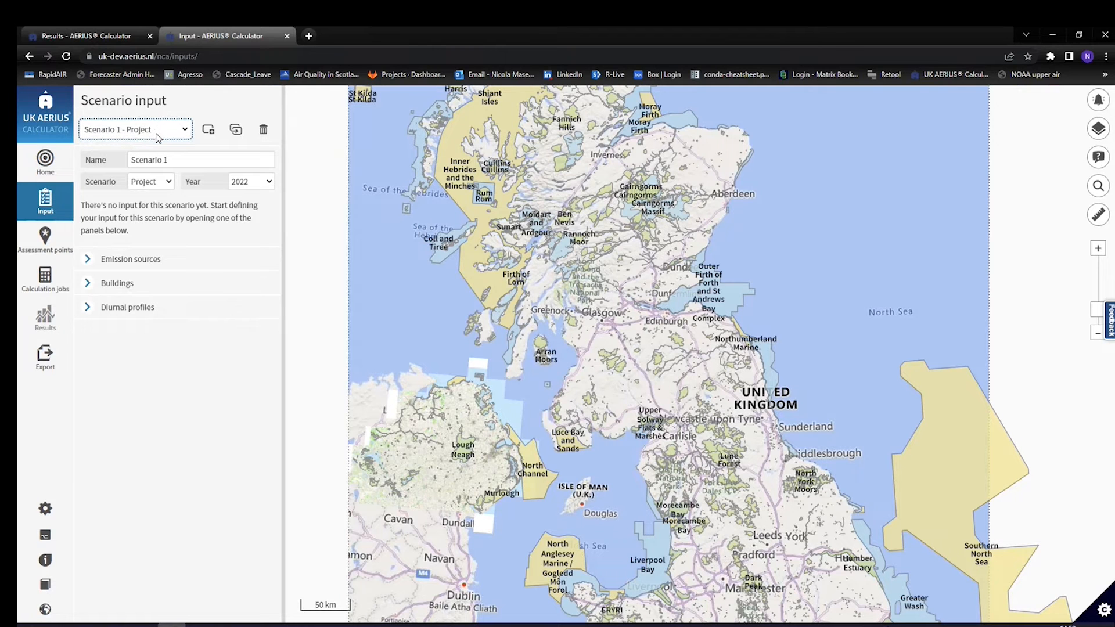
{"action": "left_click", "coordinate": [170, 160]}
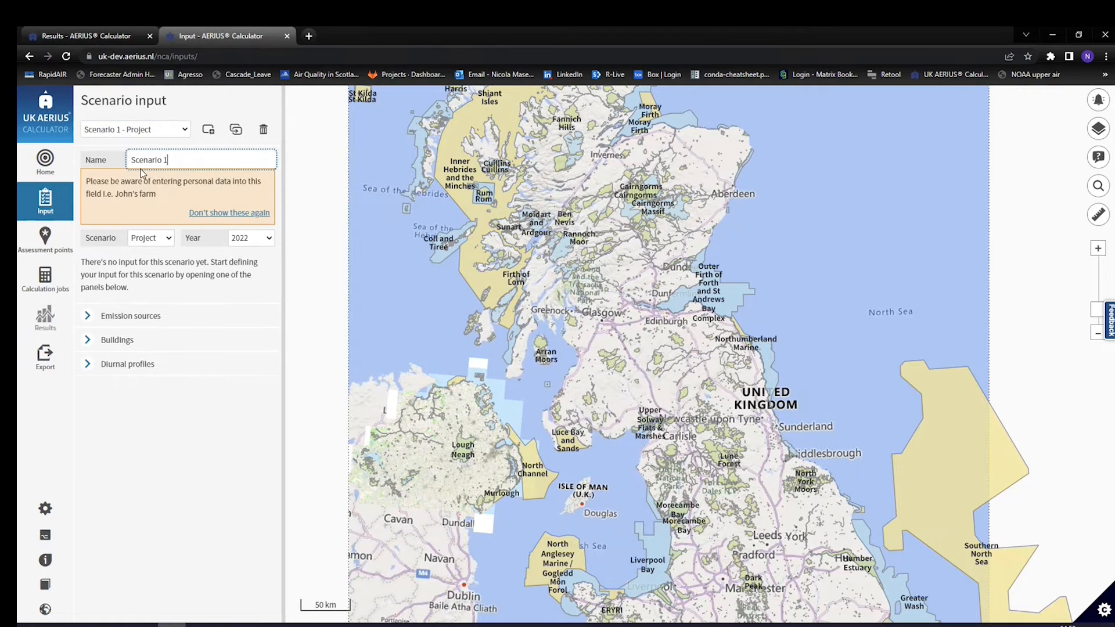
{"action": "left_click_drag", "start_coordinate": [194, 160], "coordinate": [119, 164]}
{"action": "type", "text": "Demo"}
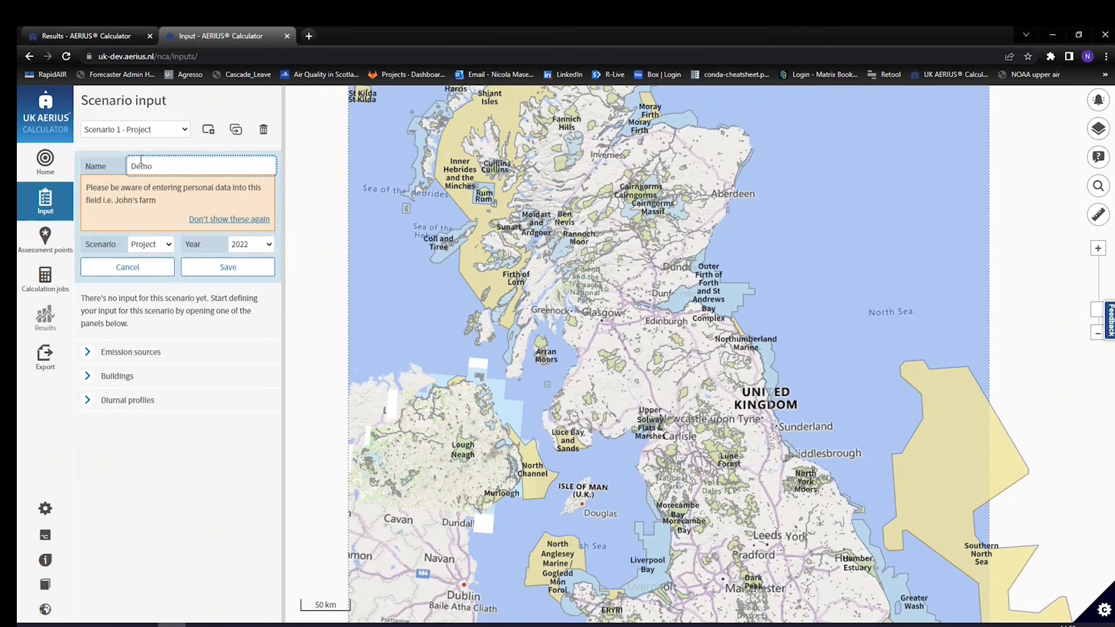
{"action": "type", "text": "2810"}
{"action": "key", "text": "BackSpace"}
{"action": "type", "text": "1"}
Step: Set the scenario type to Reference and the year to 2022, and save the scenario
{"action": "left_click", "coordinate": [149, 243]}
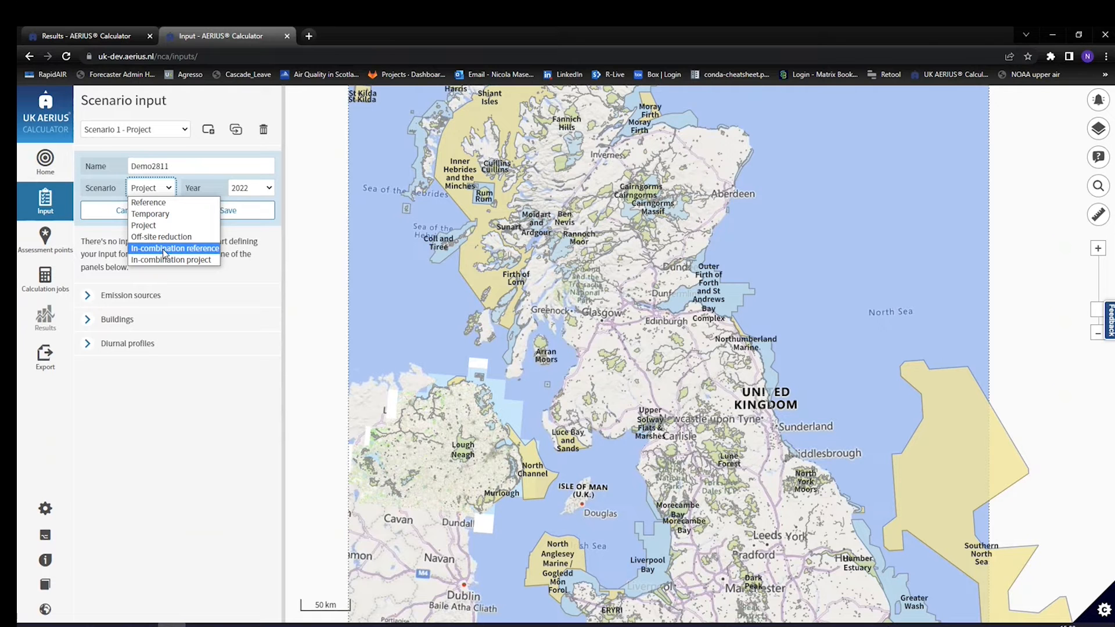
{"action": "left_click", "coordinate": [161, 205]}
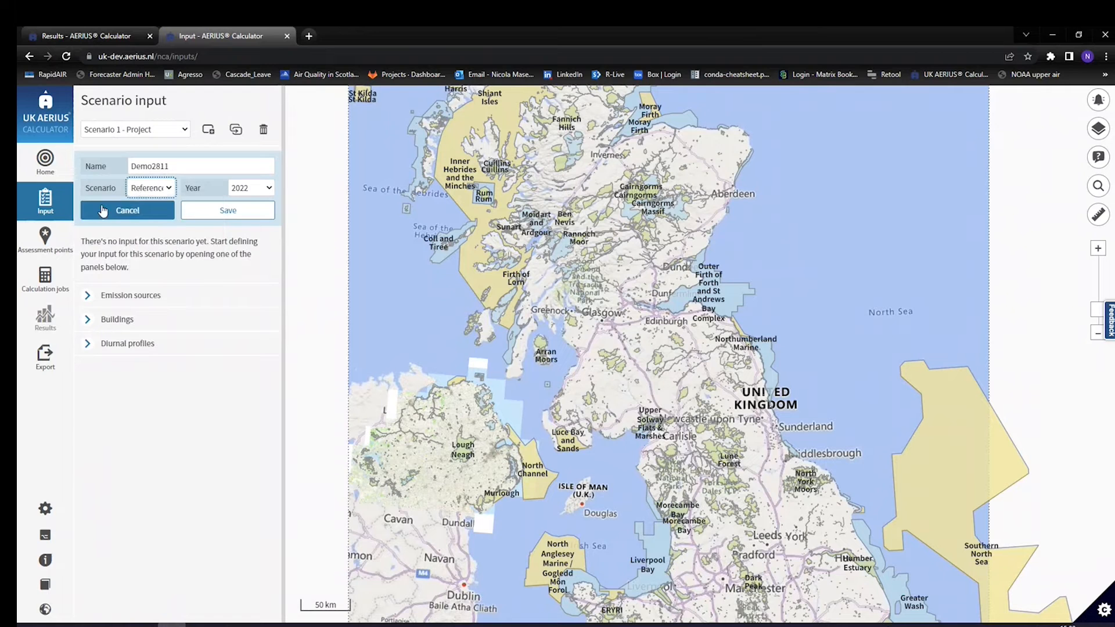
{"action": "left_click", "coordinate": [261, 189]}
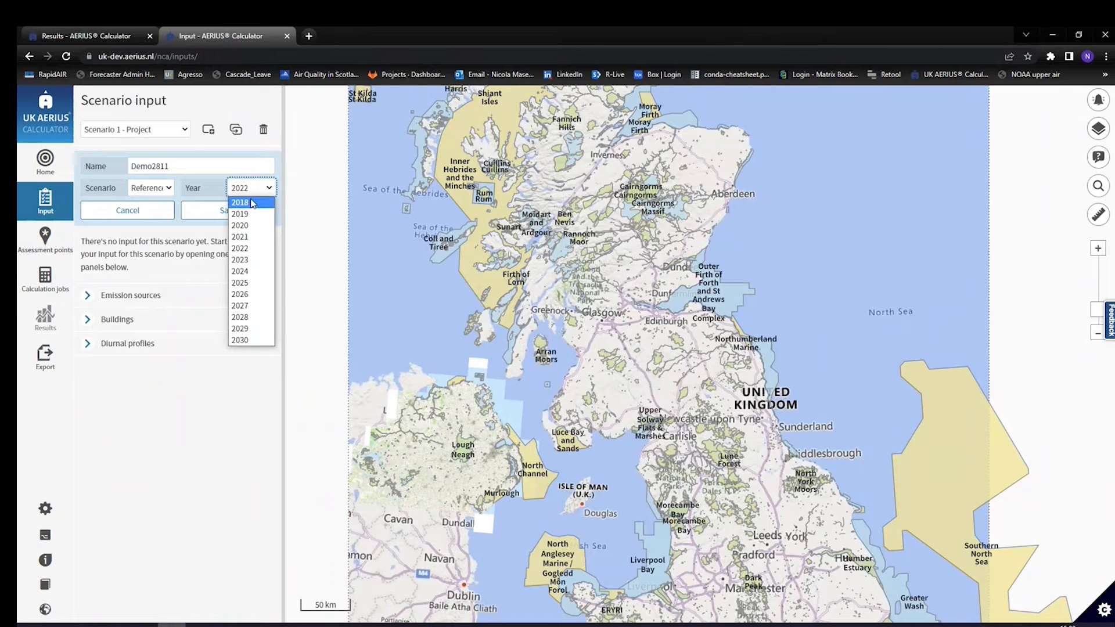
{"action": "left_click", "coordinate": [248, 248]}
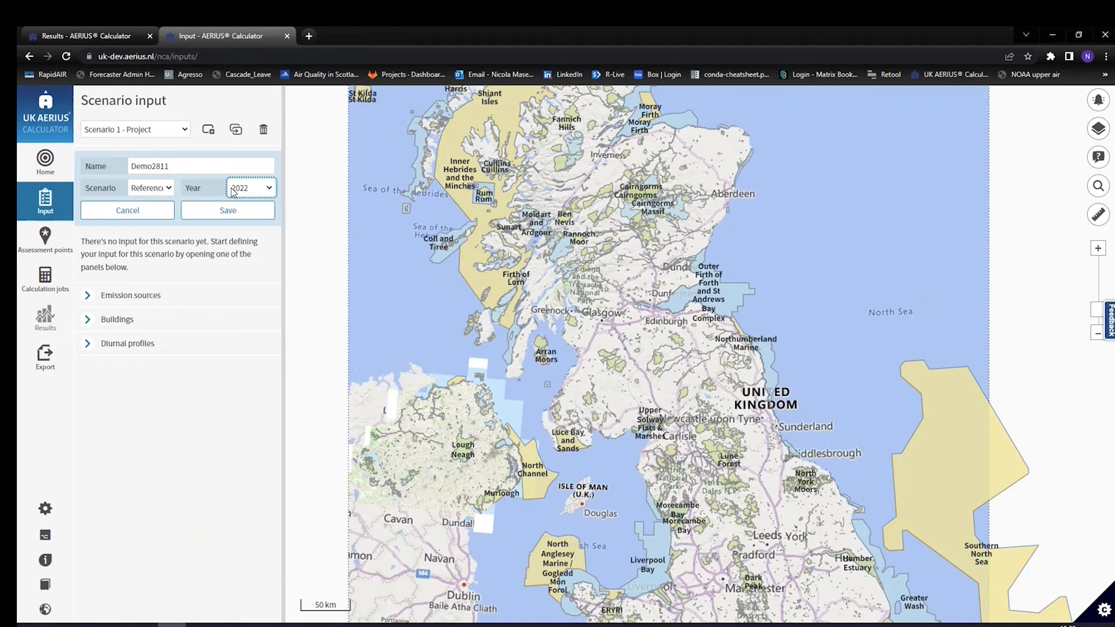
{"action": "left_click", "coordinate": [233, 211]}
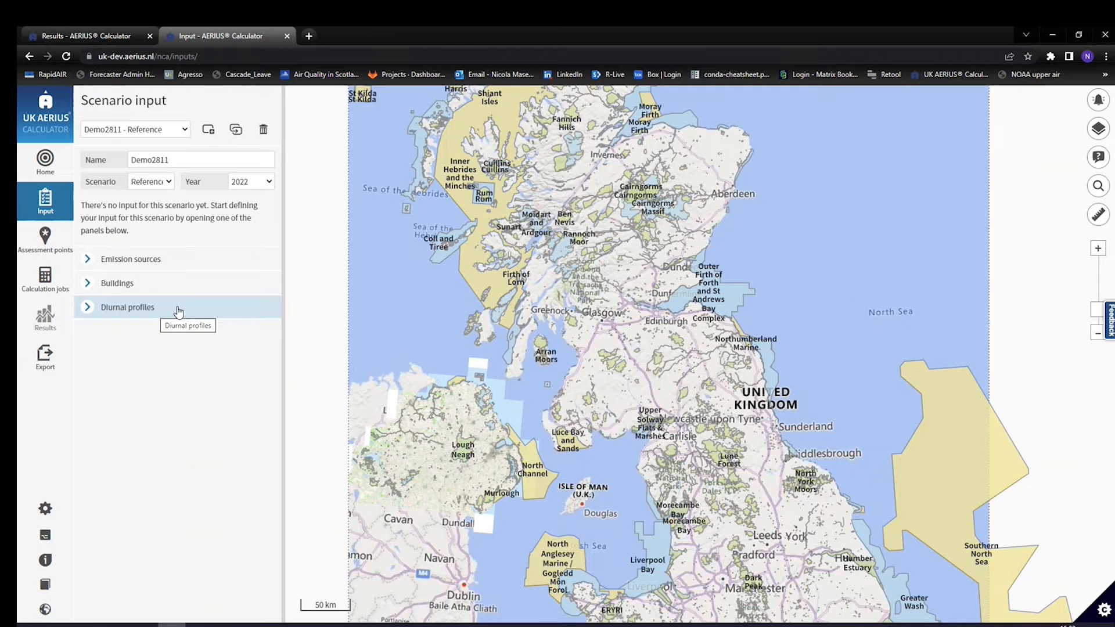
Step: Add a new emission source to the scenario and assign it to the Road transport sector group
{"action": "left_click", "coordinate": [89, 260]}
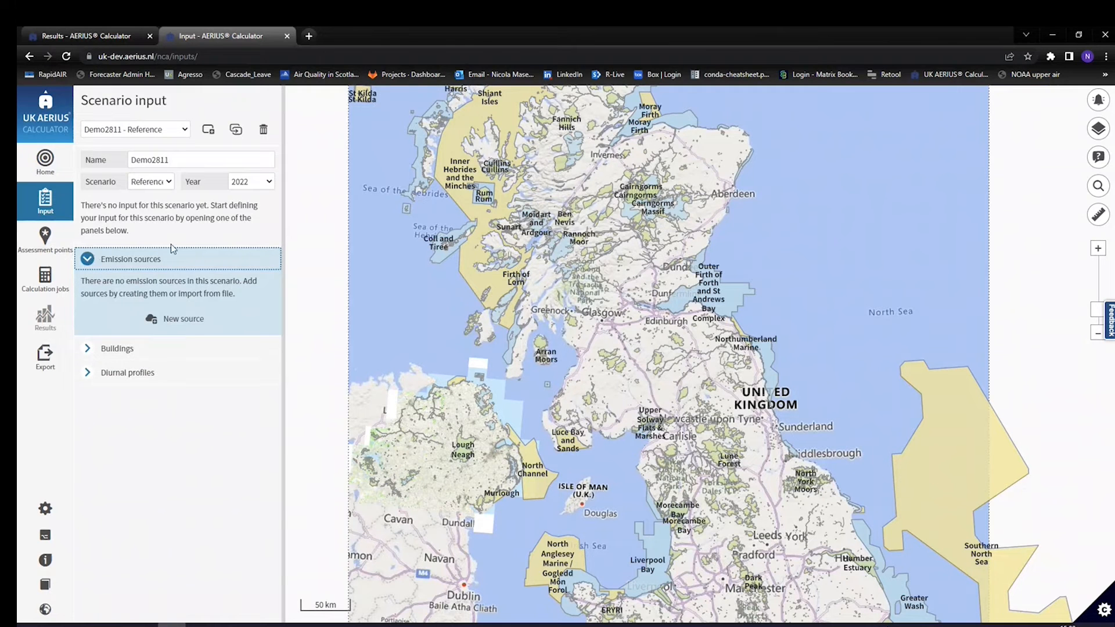
{"action": "left_click", "coordinate": [173, 323]}
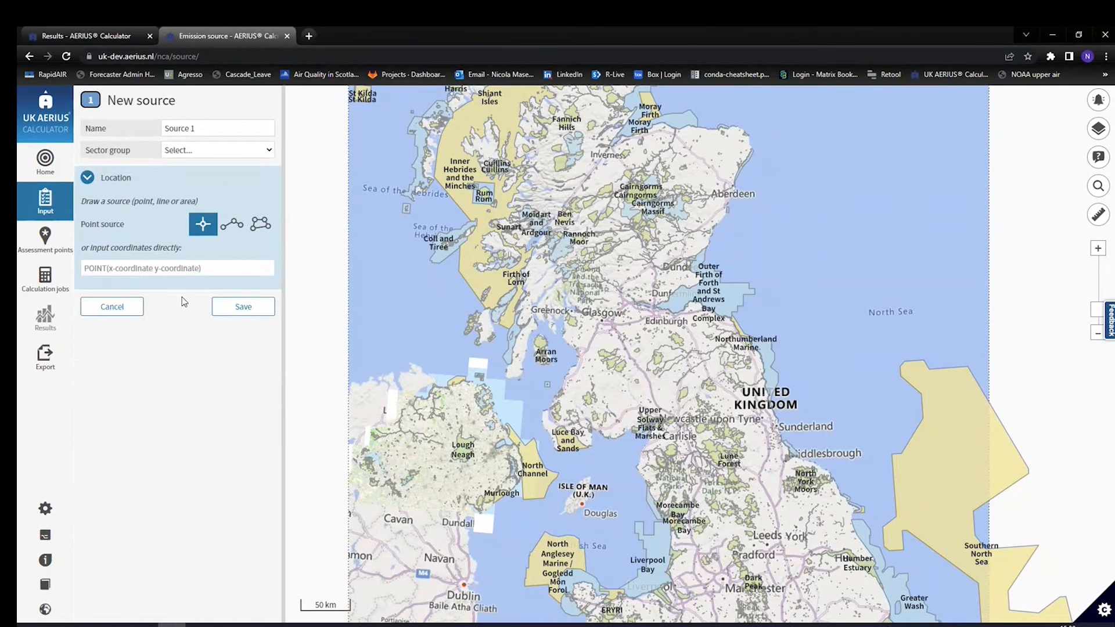
{"action": "left_click", "coordinate": [216, 129]}
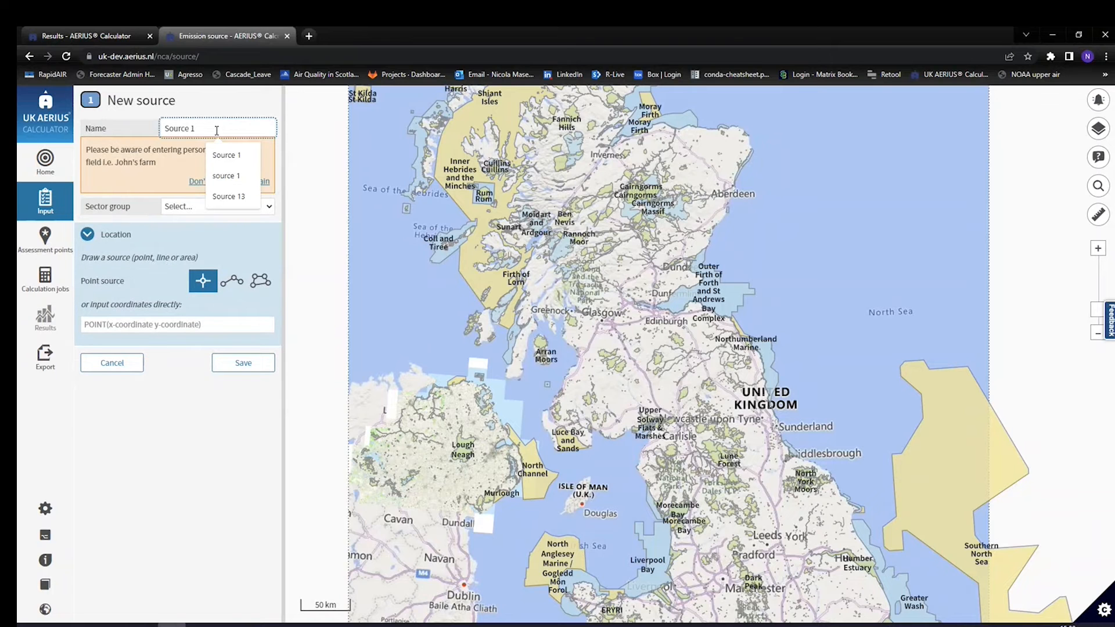
{"action": "left_click", "coordinate": [158, 127]}
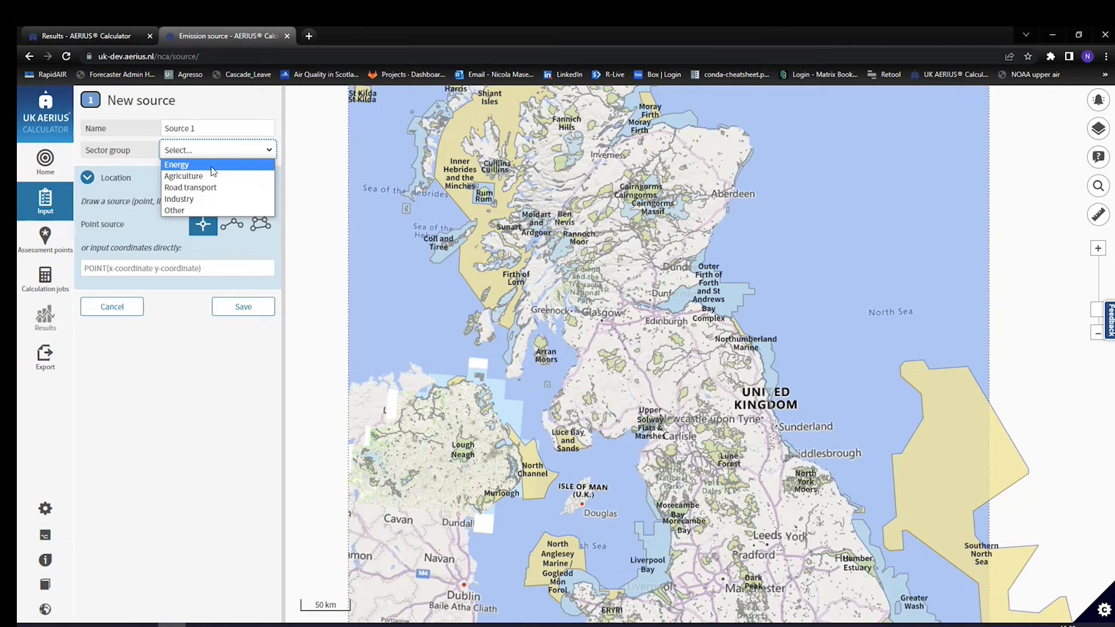
{"action": "left_click", "coordinate": [200, 188]}
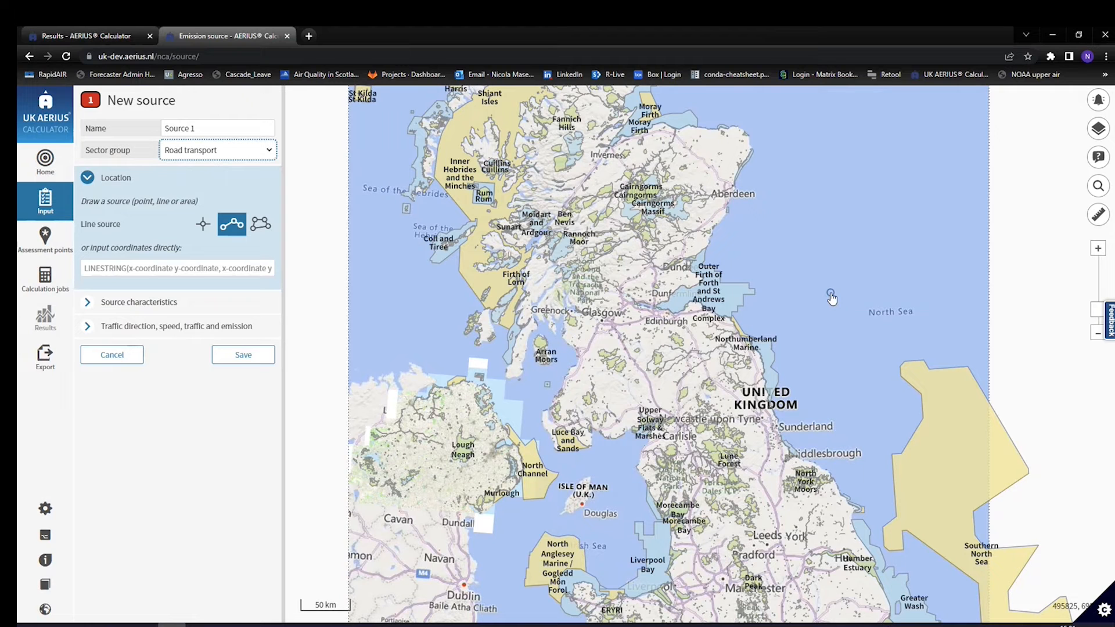
Step: Search the map for Luss and go to Luss, Alexandria, West Dunbartonshire
{"action": "left_click", "coordinate": [1097, 187]}
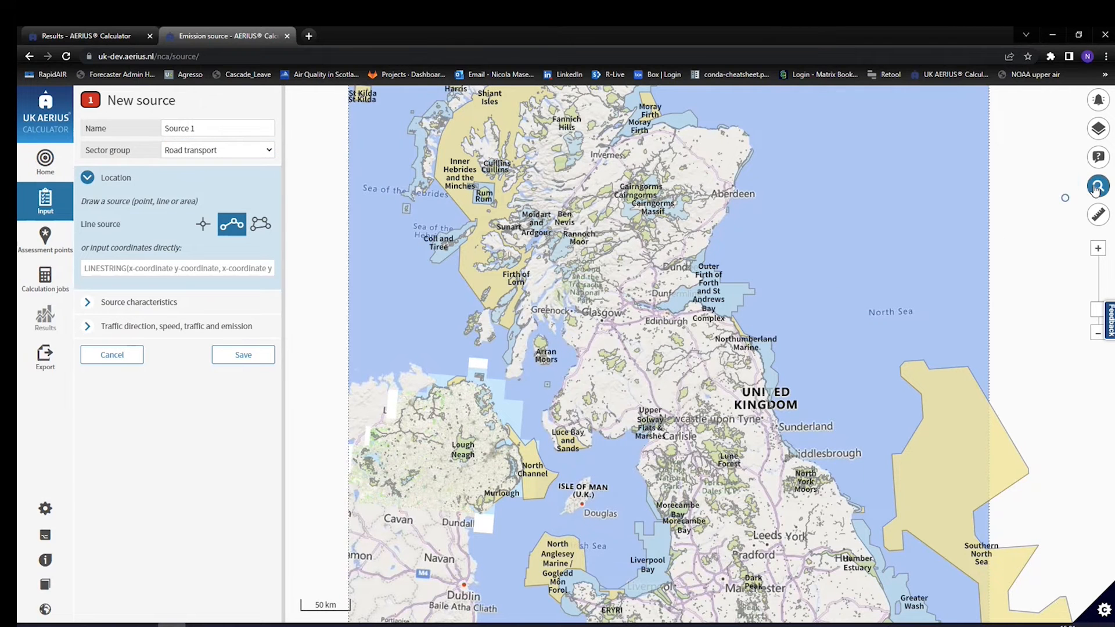
{"action": "type", "text": "Luss"}
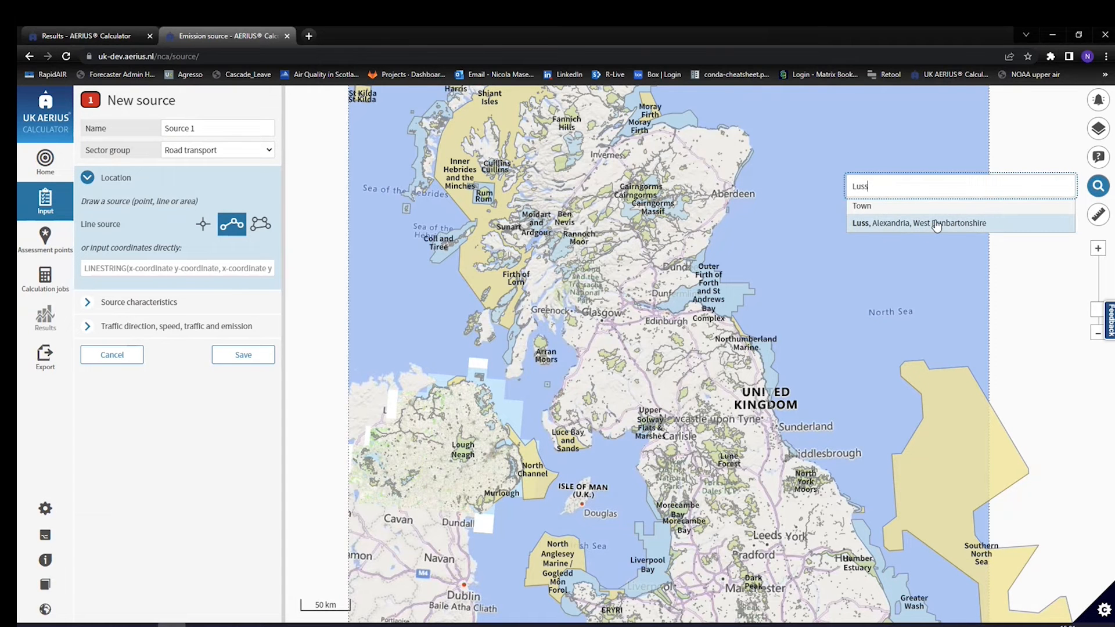
{"action": "left_click", "coordinate": [936, 225]}
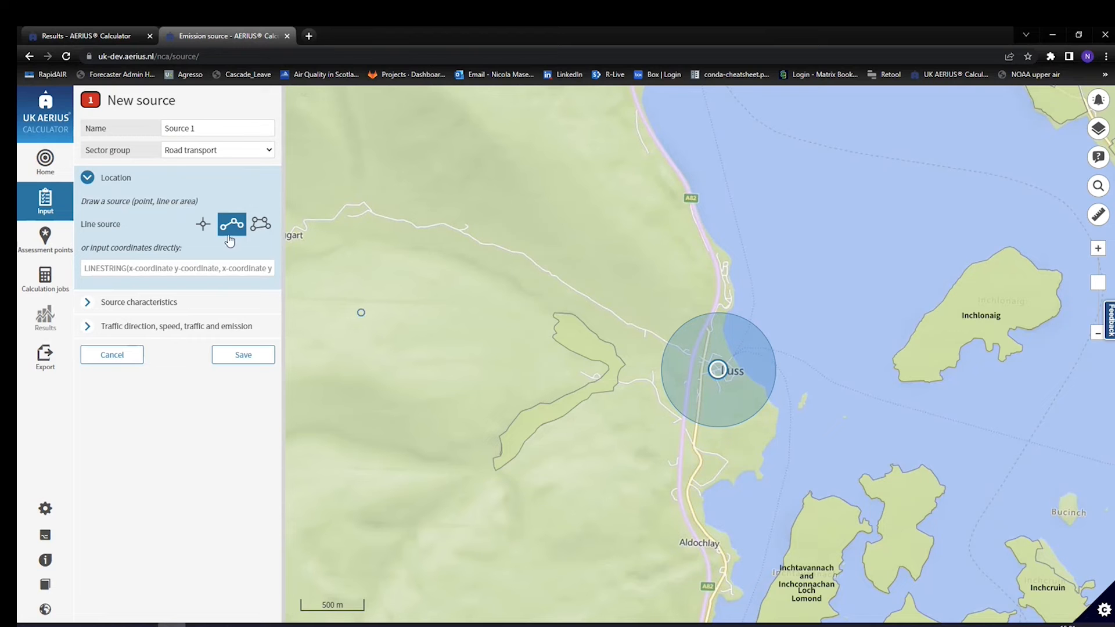
Step: Draw a line source about 1,534 m long southward along the A82 past Luss
{"action": "left_click", "coordinate": [234, 232]}
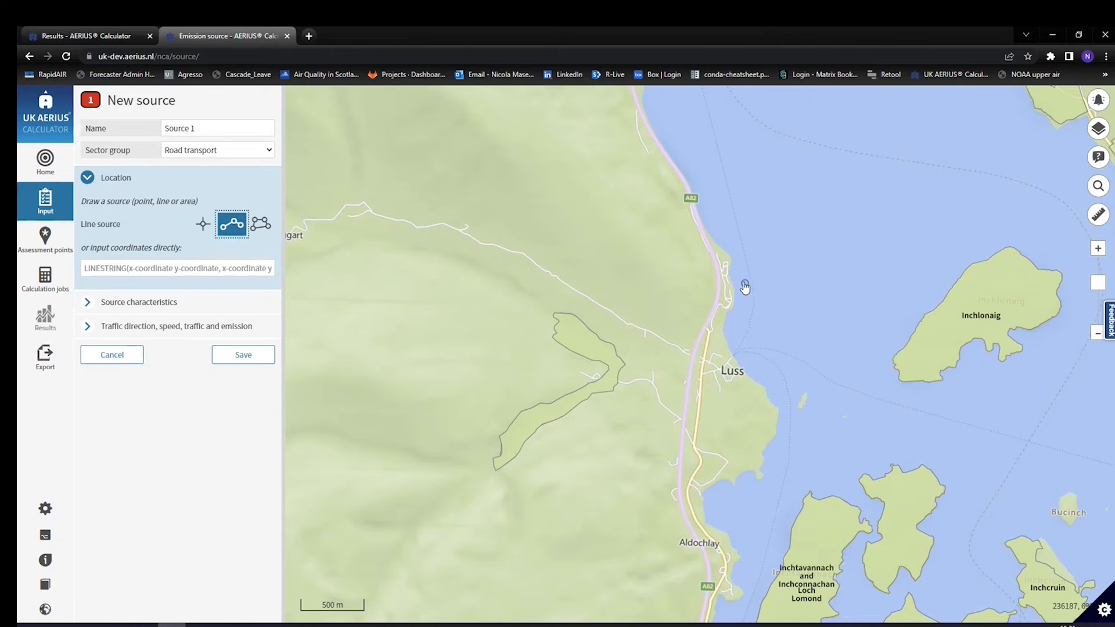
{"action": "left_click", "coordinate": [703, 229]}
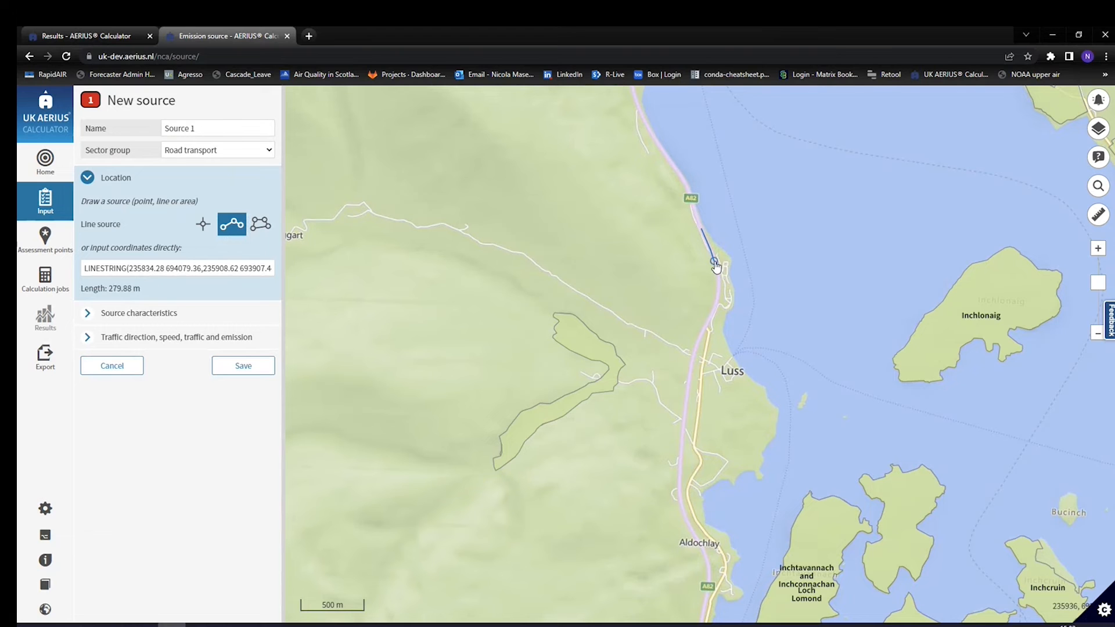
{"action": "left_click", "coordinate": [719, 280]}
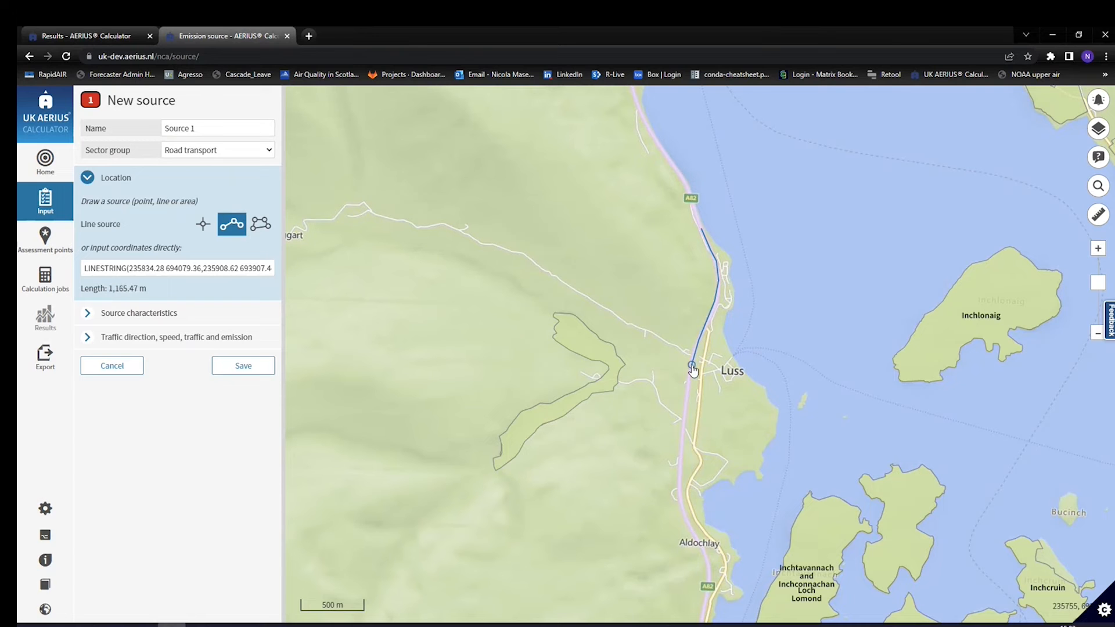
{"action": "left_click", "coordinate": [686, 388]}
{"action": "double_click", "coordinate": [686, 411]}
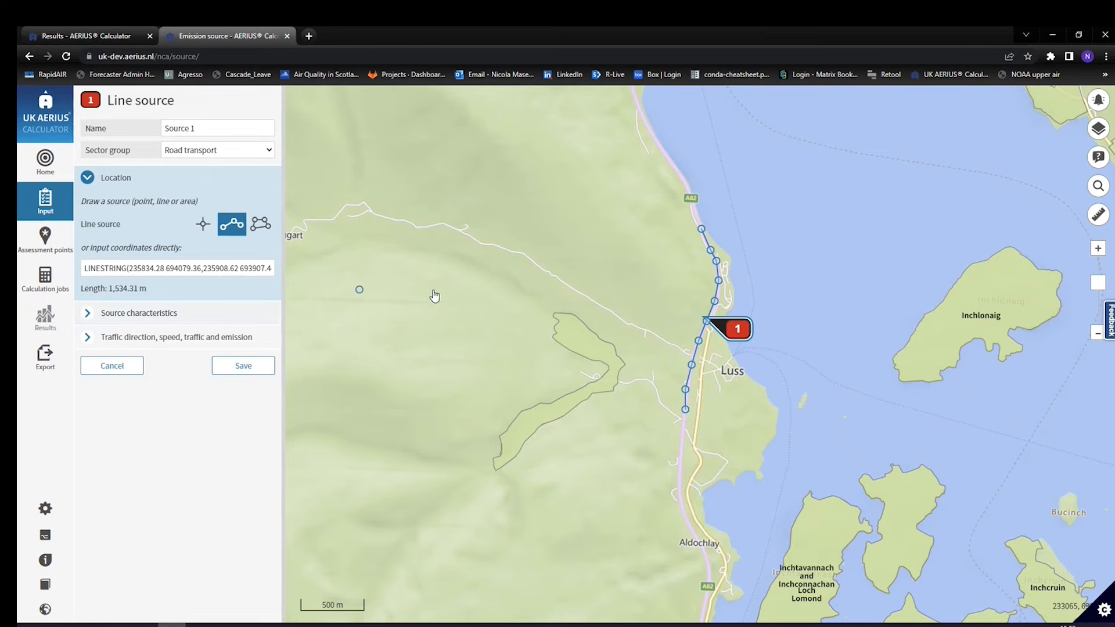
Step: Set the road width to 8 m in the line source's characteristics, leaving road elevation and gradient at 0
{"action": "left_click", "coordinate": [88, 314]}
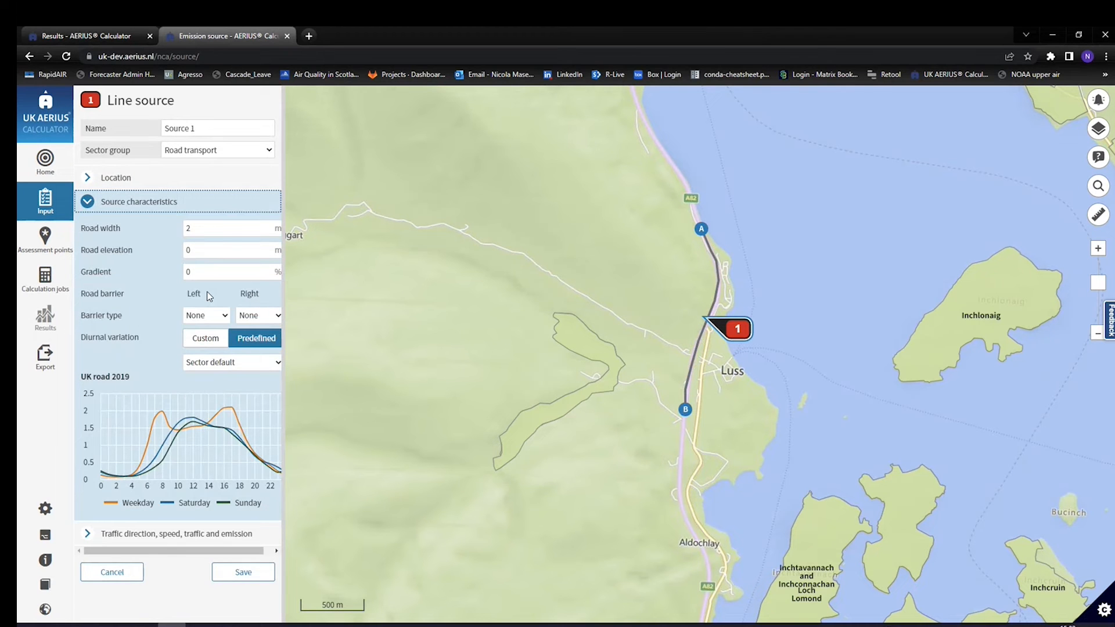
{"action": "left_click", "coordinate": [244, 232]}
{"action": "left_click_drag", "start_coordinate": [282, 236], "coordinate": [354, 235]}
{"action": "key", "text": "BackSpace"}
{"action": "type", "text": "8"}
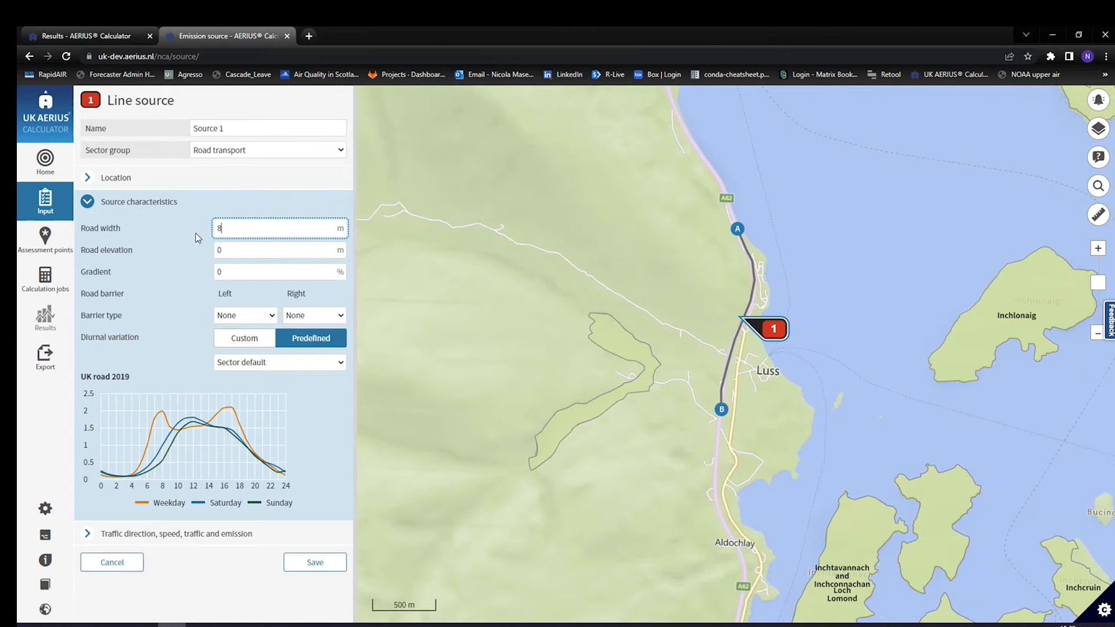
{"action": "left_click", "coordinate": [256, 248]}
{"action": "left_click", "coordinate": [230, 267]}
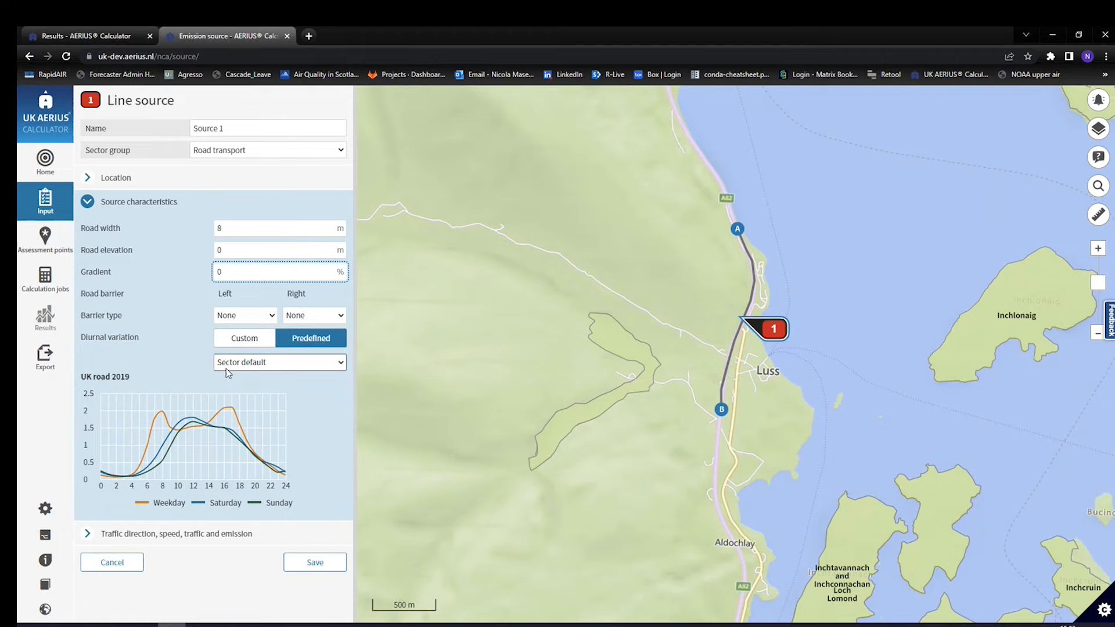
Step: Try the predefined diurnal variations Sector default and Continuous for the road source
{"action": "left_click", "coordinate": [293, 365]}
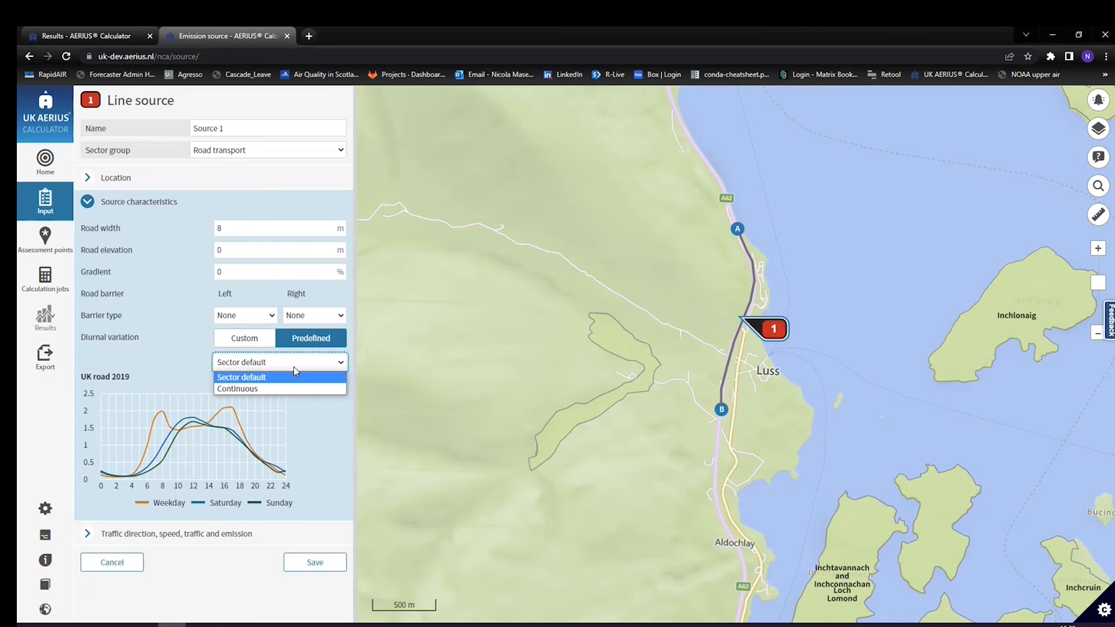
{"action": "left_click", "coordinate": [259, 377]}
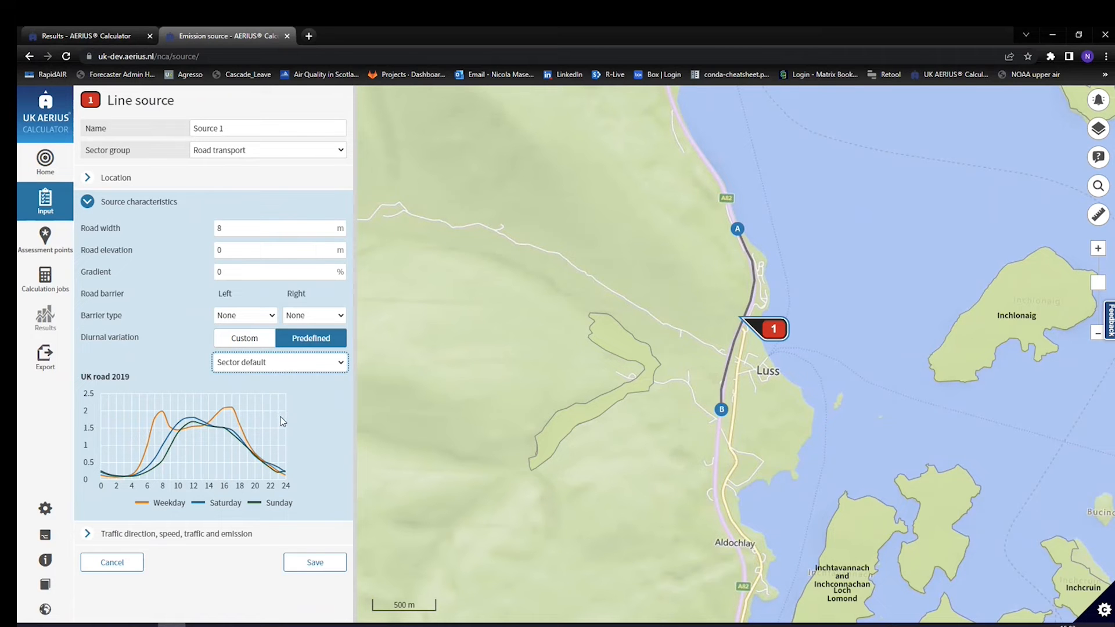
{"action": "left_click", "coordinate": [323, 363]}
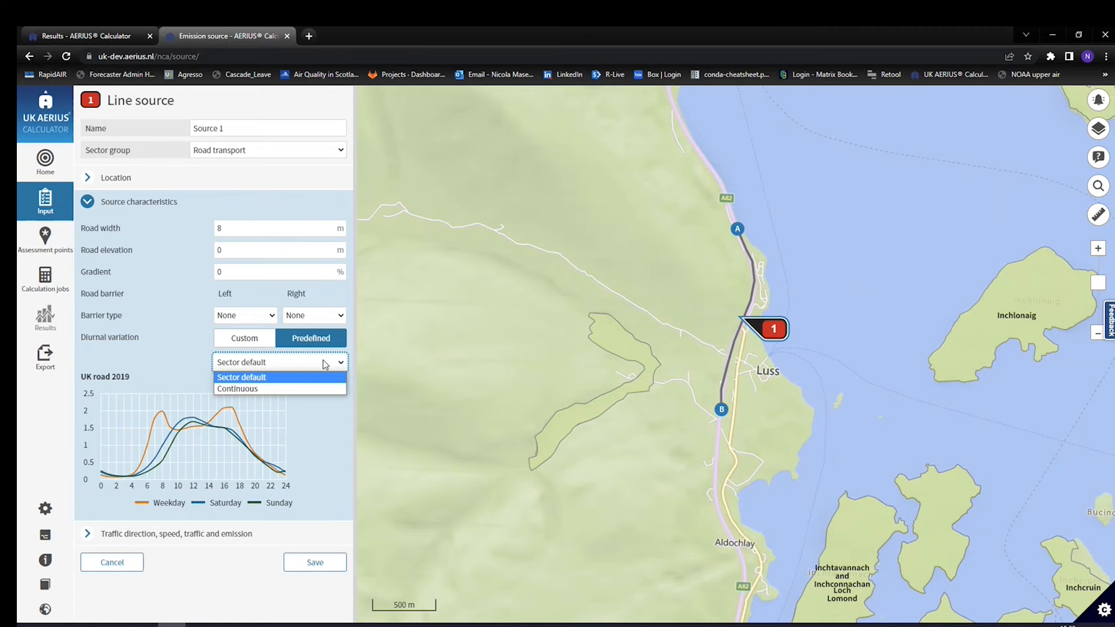
{"action": "left_click", "coordinate": [260, 388]}
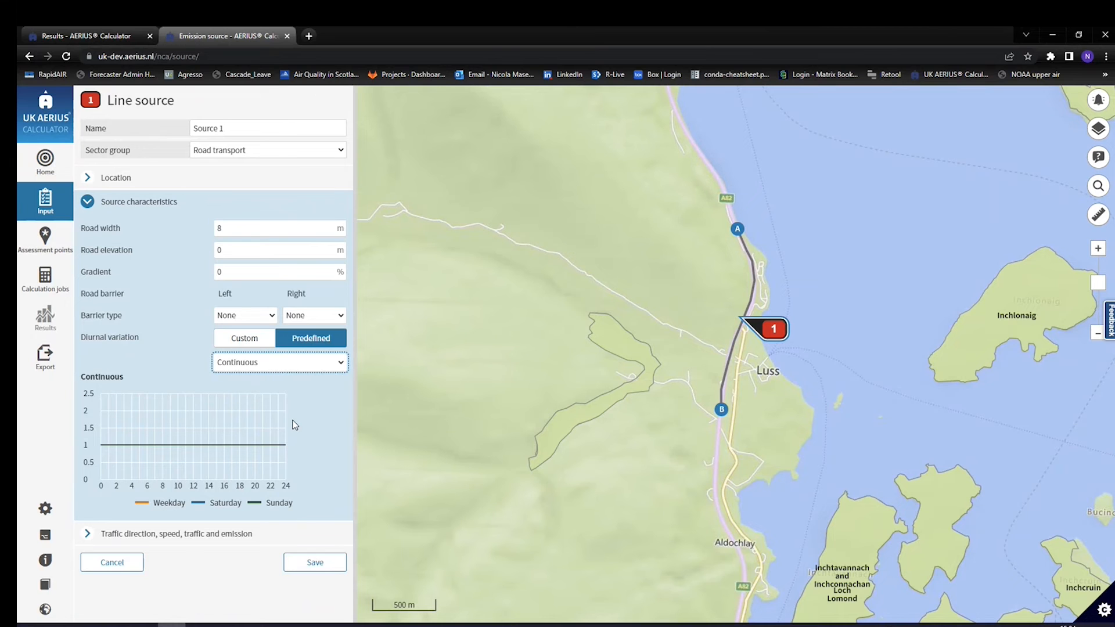
Step: Switch the diurnal variation to custom, start a new diurnal profile and name it NewDiurnal
{"action": "left_click", "coordinate": [254, 344]}
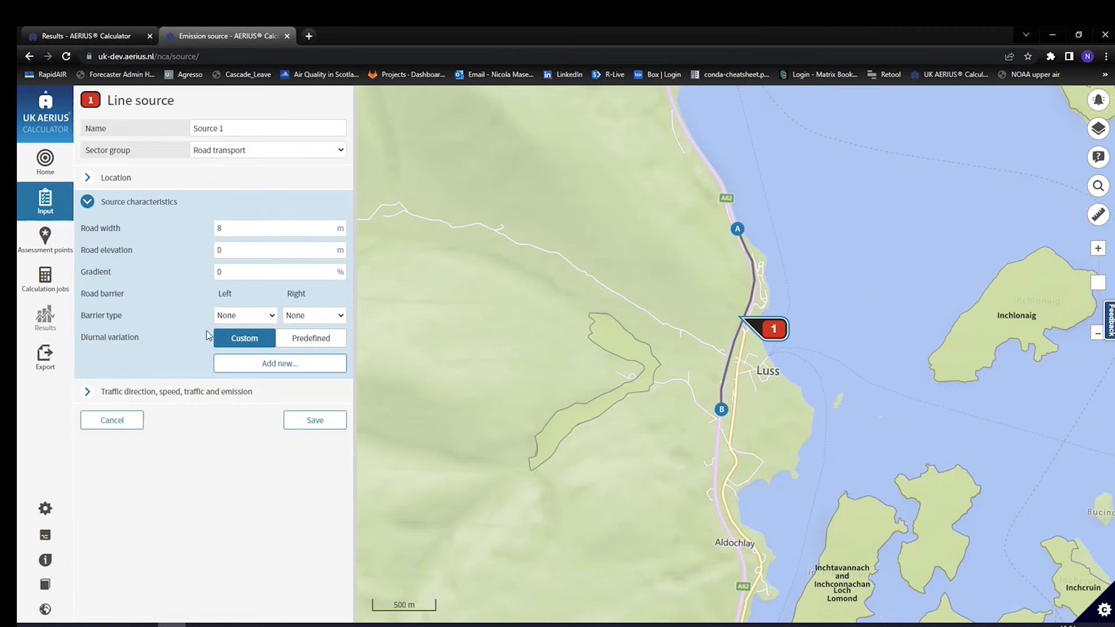
{"action": "left_click", "coordinate": [283, 368]}
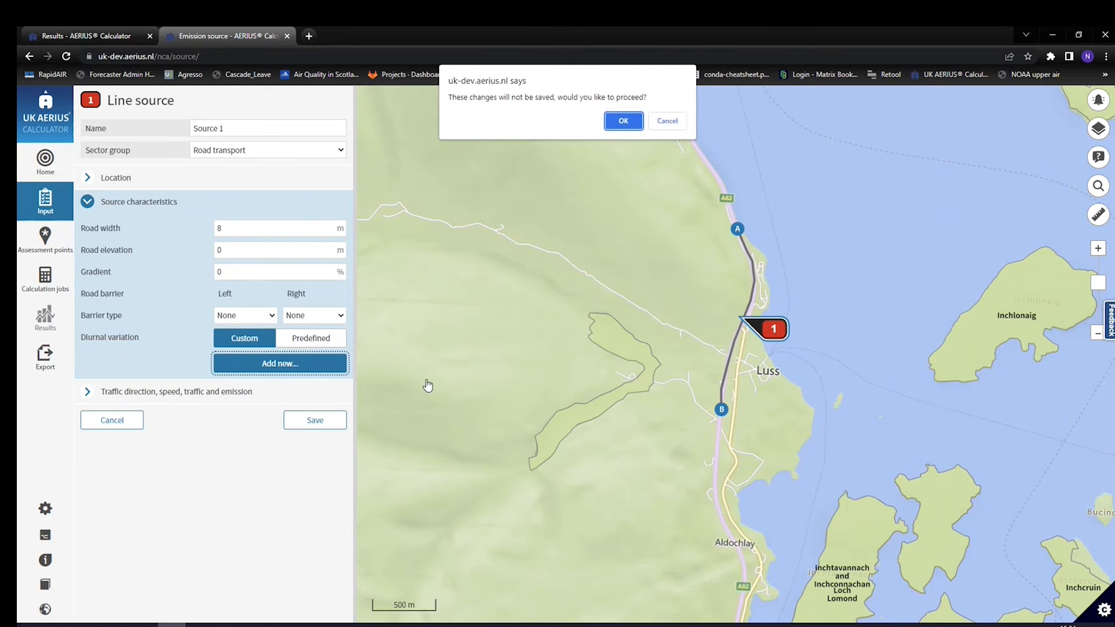
{"action": "left_click", "coordinate": [621, 121]}
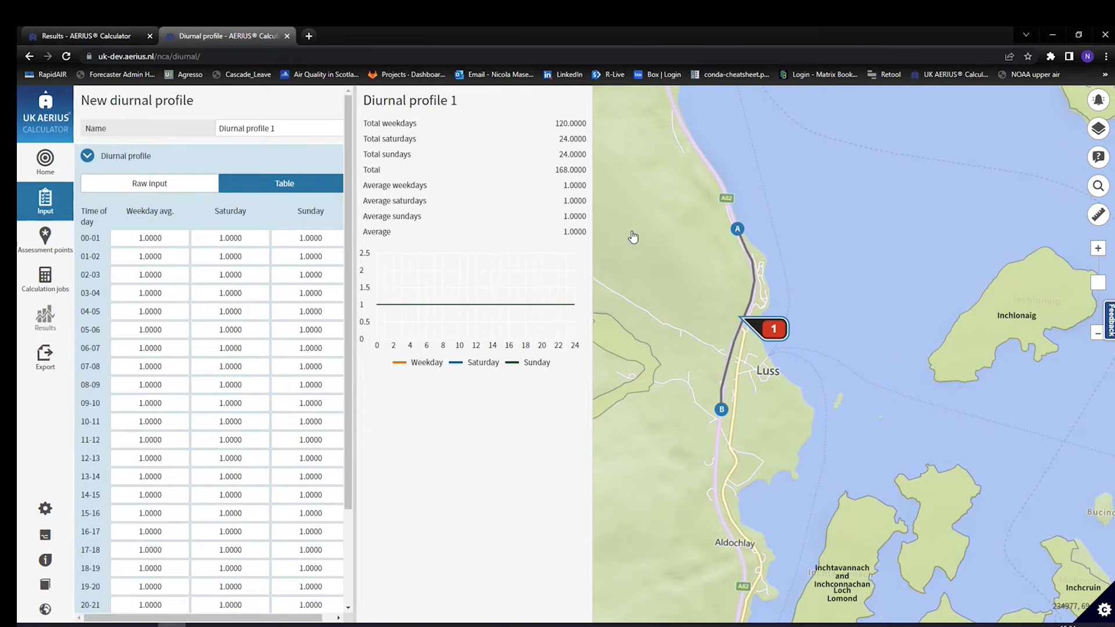
{"action": "left_click", "coordinate": [286, 133]}
{"action": "left_click_drag", "start_coordinate": [297, 132], "coordinate": [209, 140]}
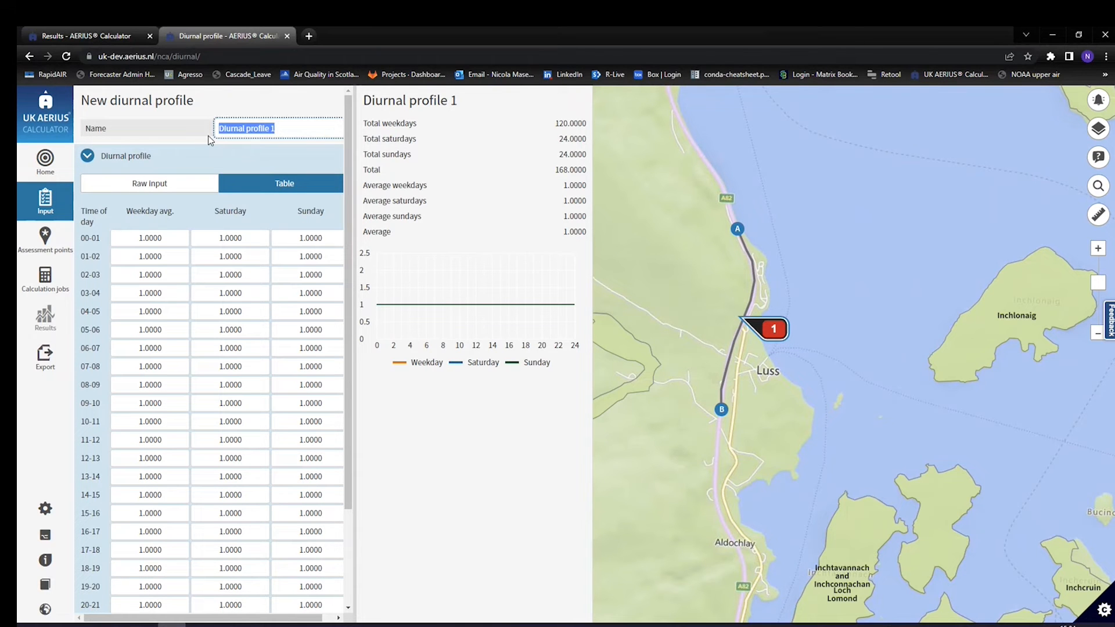
{"action": "type", "text": "NewDiur"}
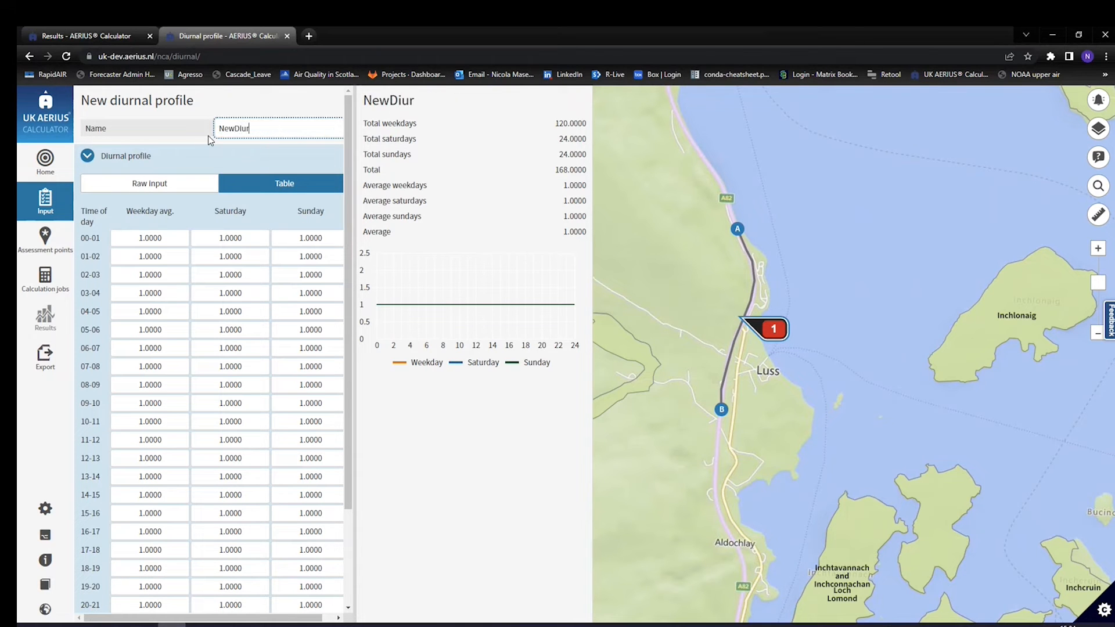
{"action": "type", "text": "nal"}
Step: Set the weekday average for 00-01 to 2 in the diurnal profile table and check the totals
{"action": "left_click", "coordinate": [165, 239]}
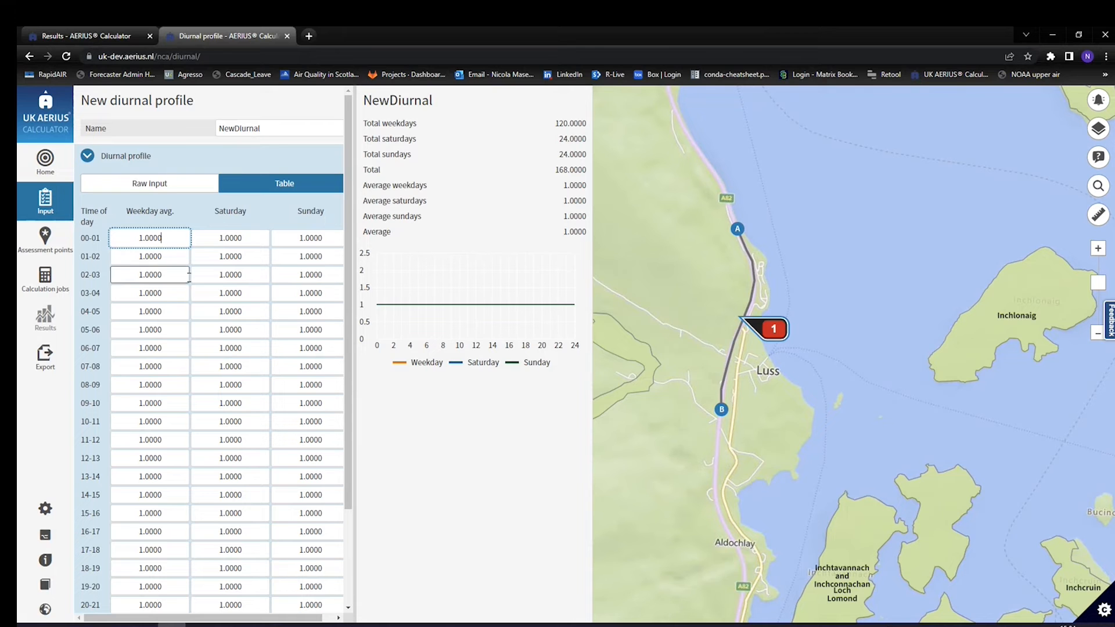
{"action": "double_click", "coordinate": [151, 236]}
{"action": "type", "text": "2"}
{"action": "key", "text": "Return"}
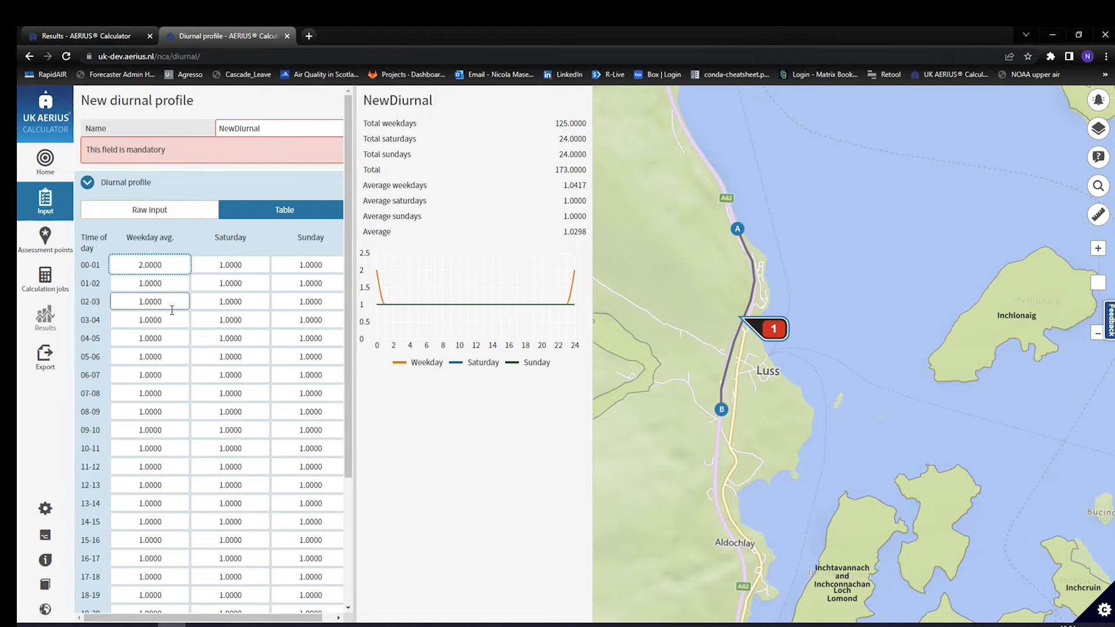
{"action": "scroll", "coordinate": [180, 331], "scroll_direction": "down", "scroll_amount": 2}
{"action": "scroll", "coordinate": [186, 339], "scroll_direction": "down", "scroll_amount": 2}
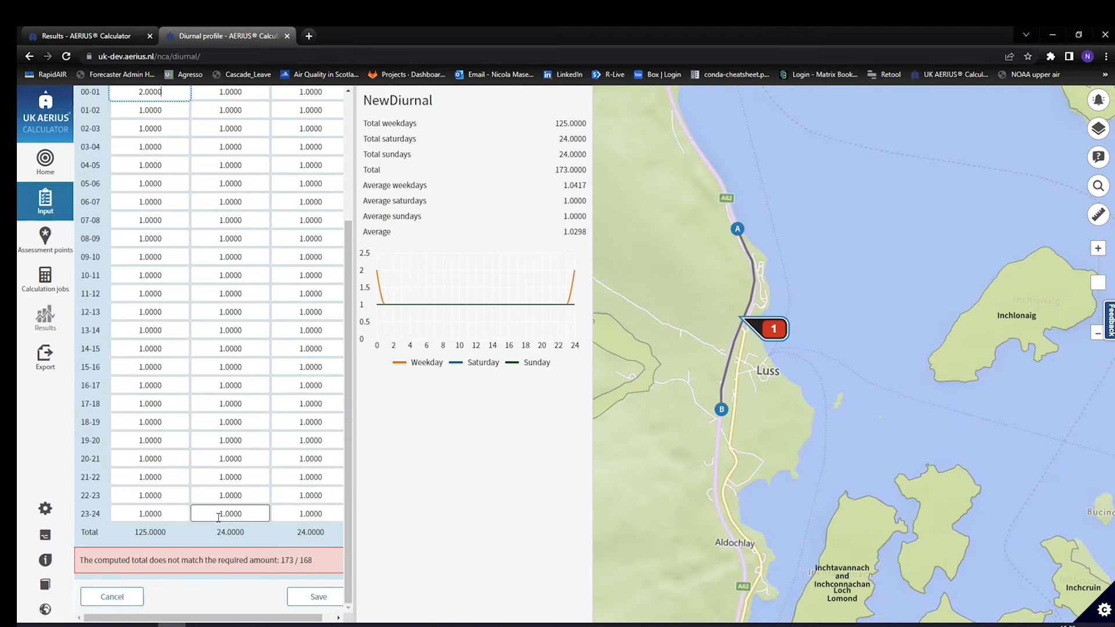
{"action": "scroll", "coordinate": [176, 321], "scroll_direction": "up", "scroll_amount": 3}
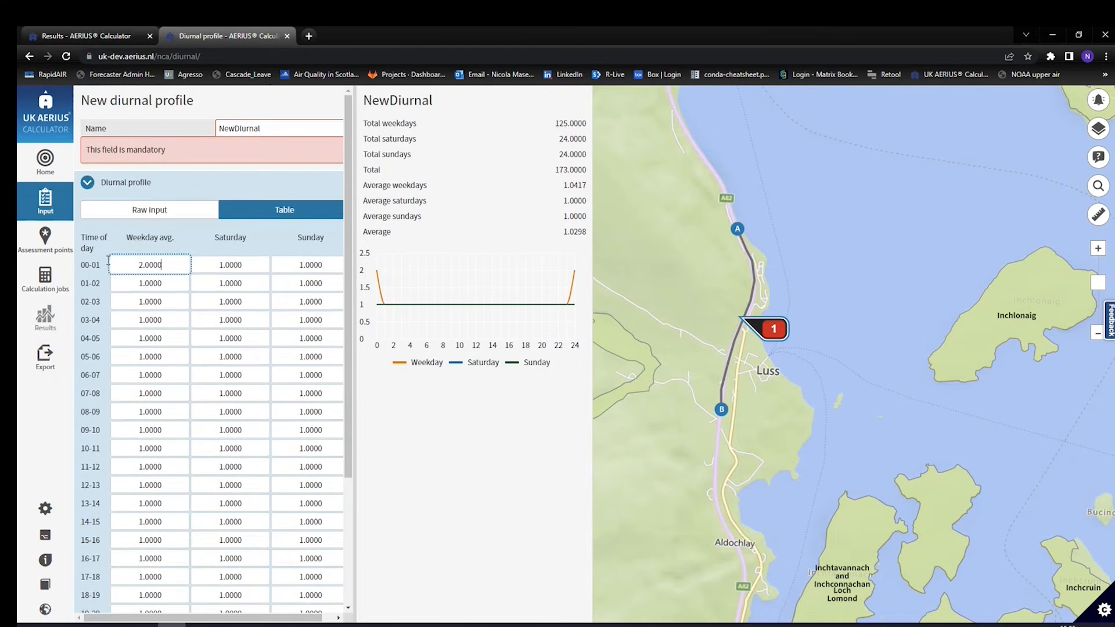
Step: Set the weekday average for 01-02 to 0 in the diurnal profile table and check the totals
{"action": "left_click", "coordinate": [144, 282]}
{"action": "type", "text": "0"}
{"action": "key", "text": "Return"}
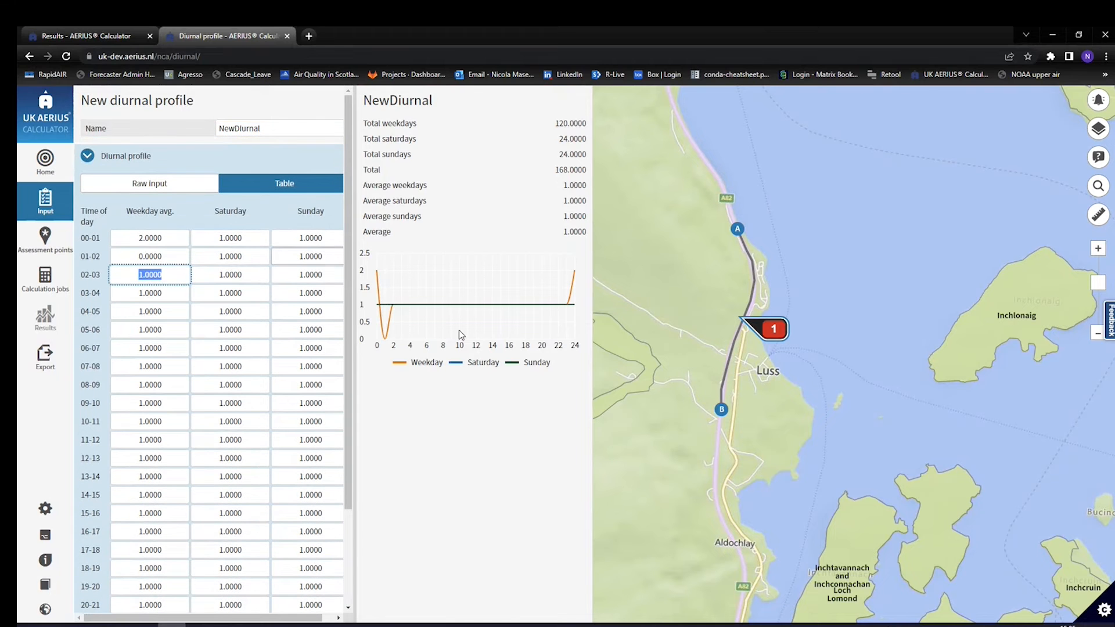
{"action": "scroll", "coordinate": [254, 554], "scroll_direction": "down", "scroll_amount": 3}
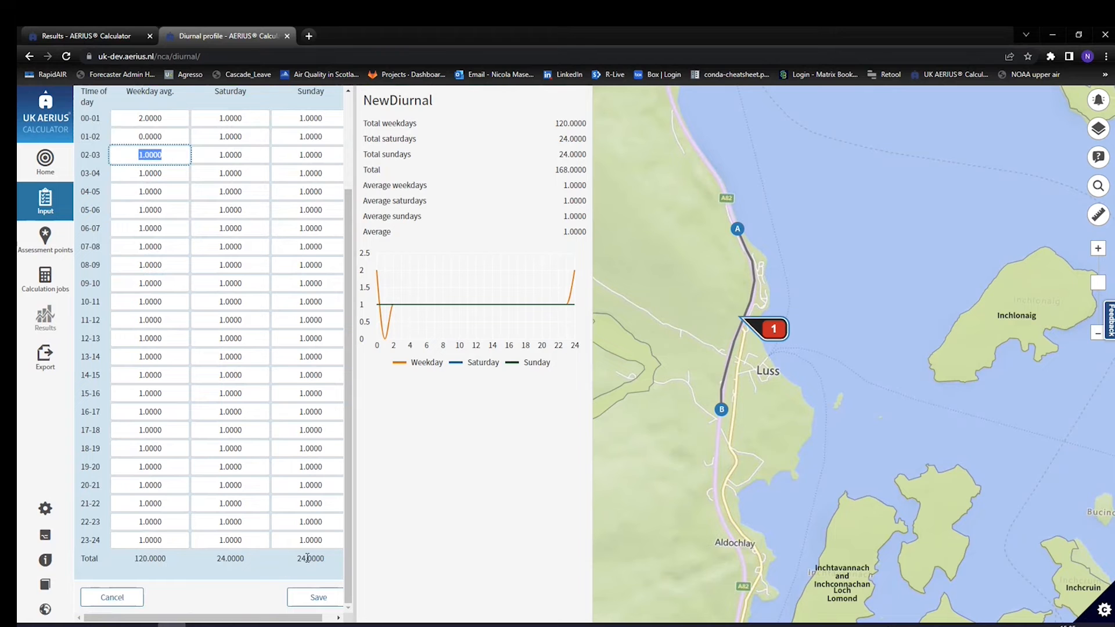
Step: Switch to the 3 period diurnal variation_2019.csv workbook in Excel and copy the whole hourly table including its headers
{"action": "scroll", "coordinate": [244, 508], "scroll_direction": "up", "scroll_amount": 3}
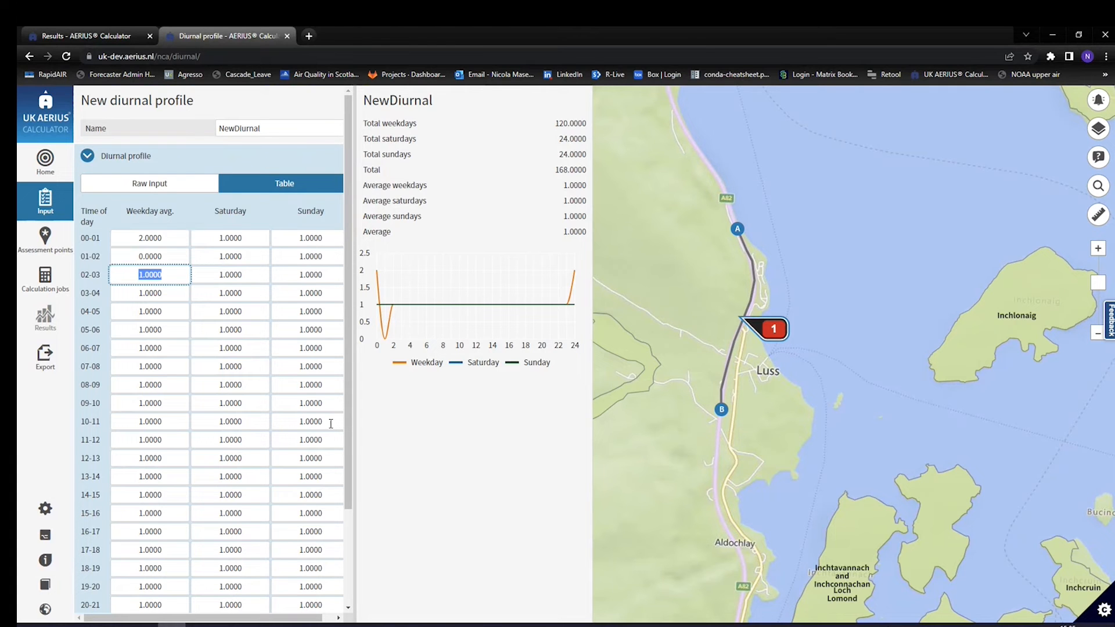
{"action": "mouse_move", "coordinate": [256, 625]}
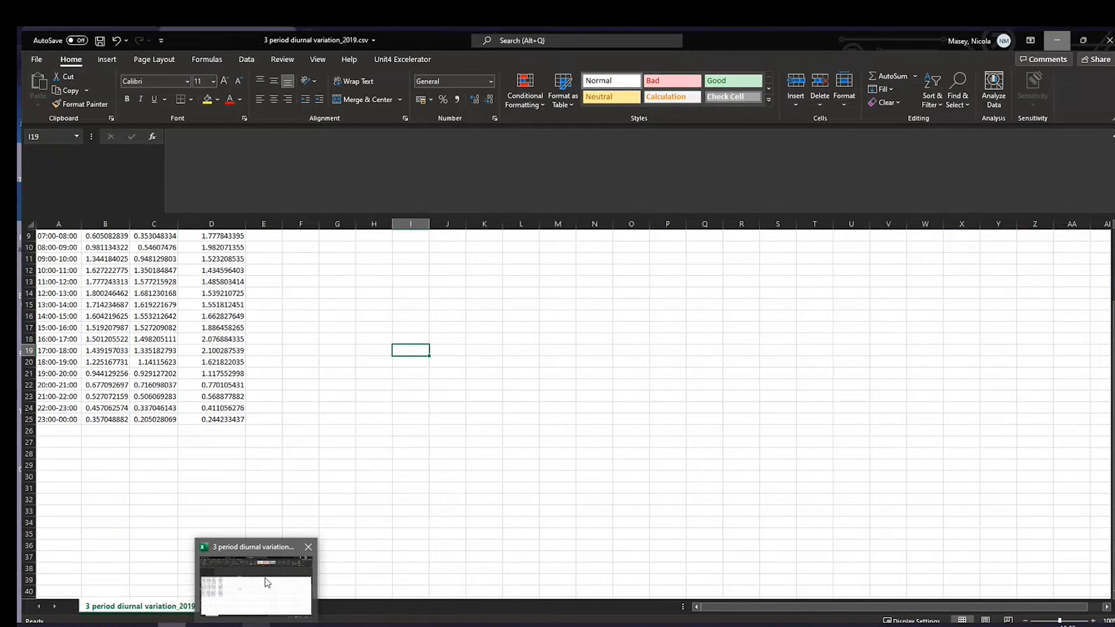
{"action": "left_click", "coordinate": [261, 587]}
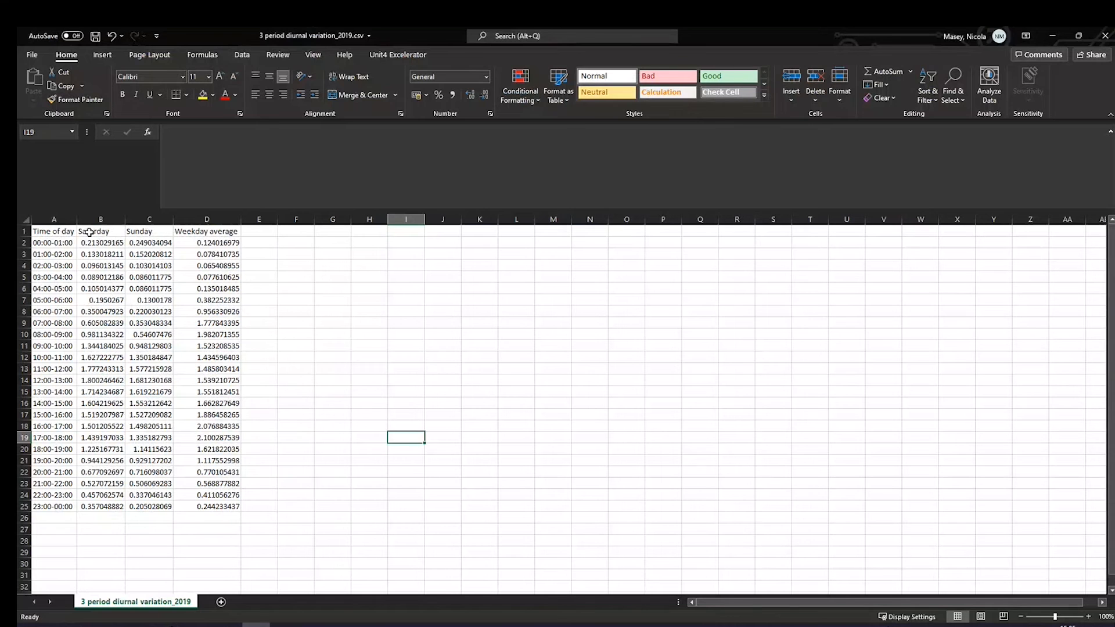
{"action": "left_click", "coordinate": [70, 242]}
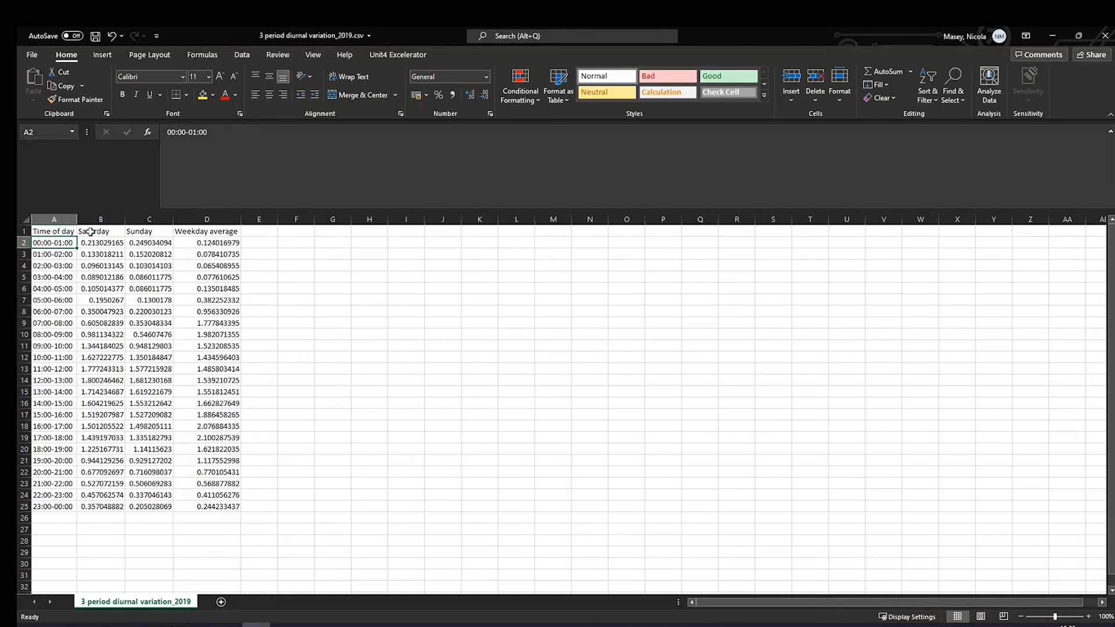
{"action": "left_click", "coordinate": [61, 232]}
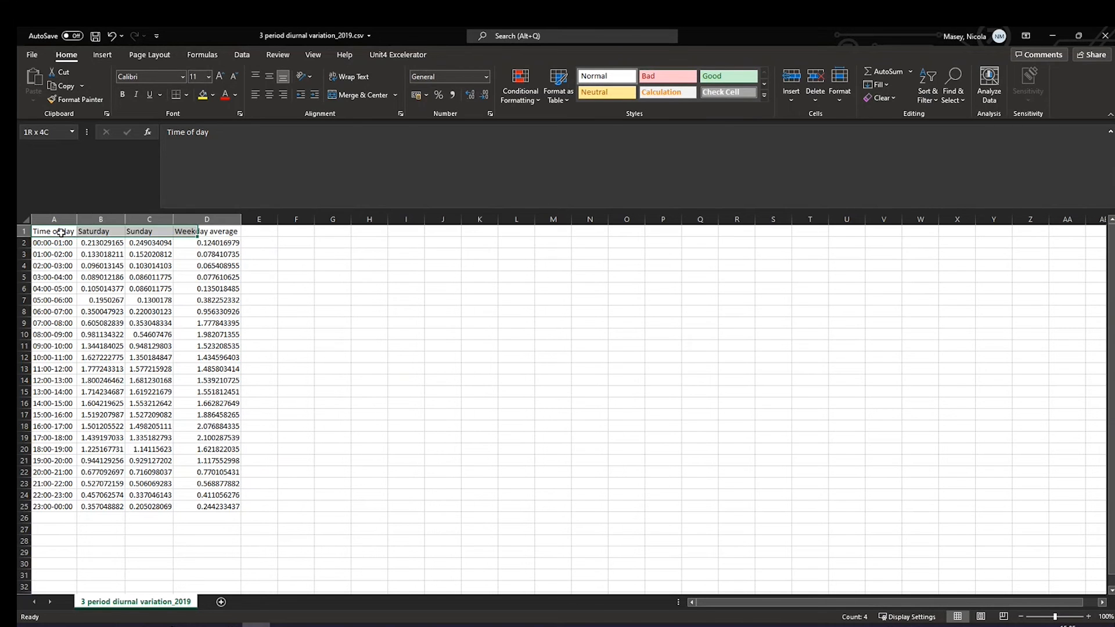
{"action": "key", "text": "ctrl+a"}
{"action": "key", "text": "ctrl+c"}
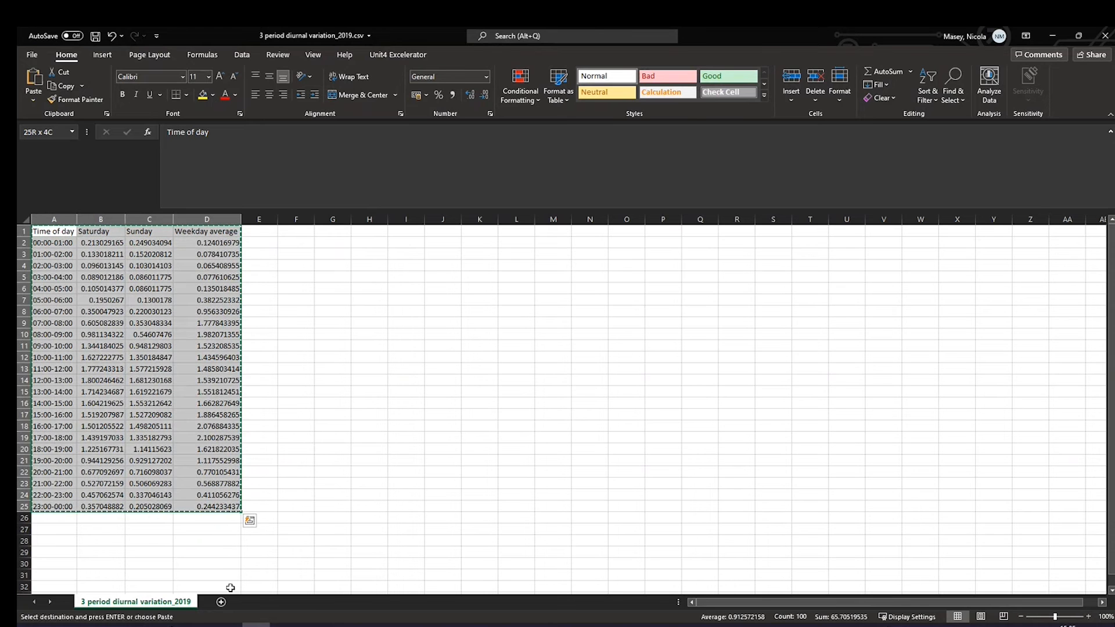
Step: Return to AERIUS Calculator and paste the copied hourly table as raw input for the NewDiurnal profile
{"action": "key", "text": "alt+Tab"}
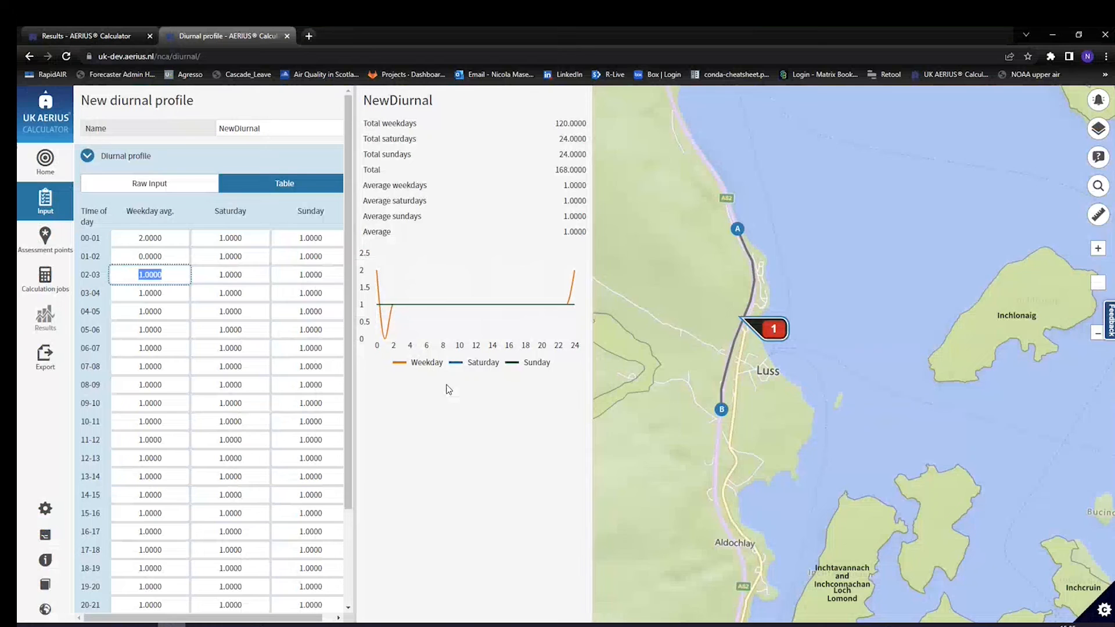
{"action": "left_click", "coordinate": [160, 184]}
{"action": "left_click", "coordinate": [197, 267]}
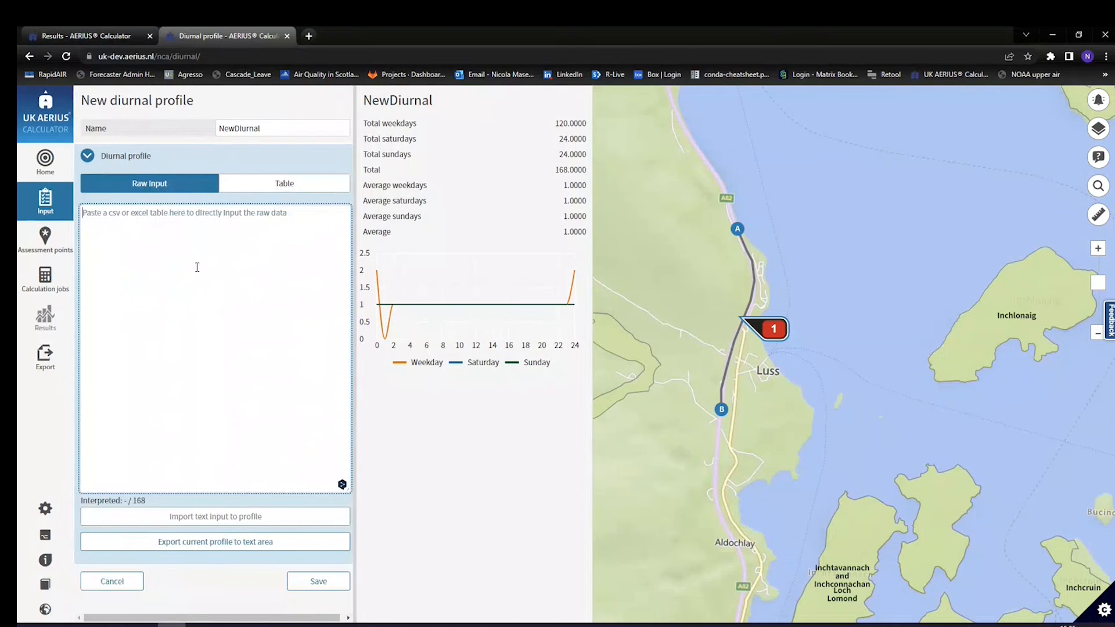
{"action": "key", "text": "ctrl+v"}
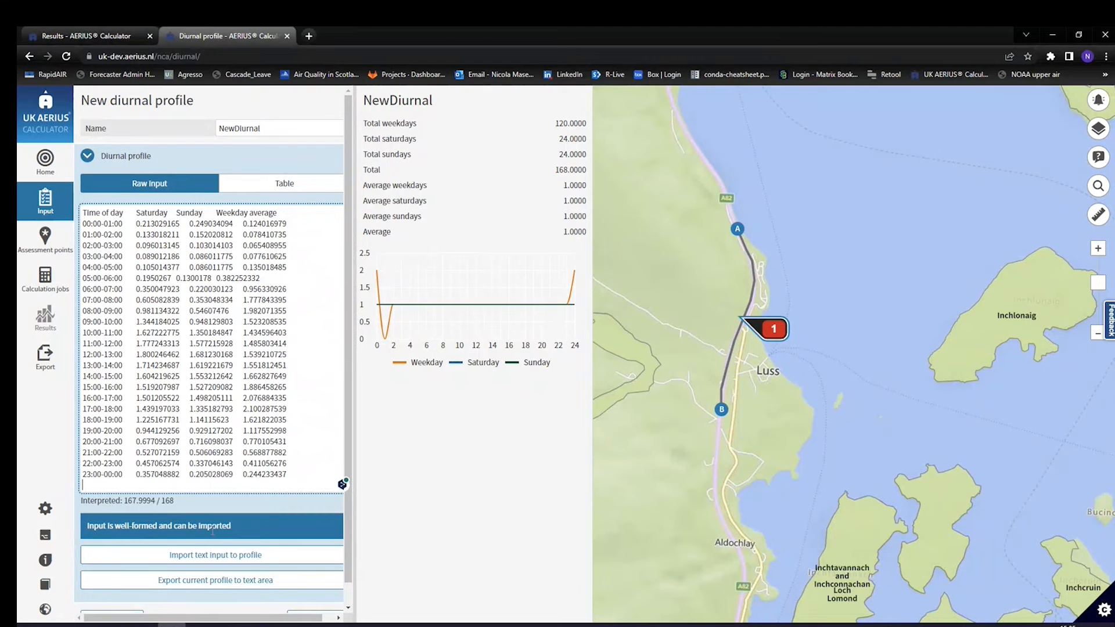
Step: Delete the 23:00-00:00 weekday average from the pasted raw data and try to restore it
{"action": "left_click_drag", "start_coordinate": [243, 474], "coordinate": [292, 475]}
{"action": "key", "text": "BackSpace"}
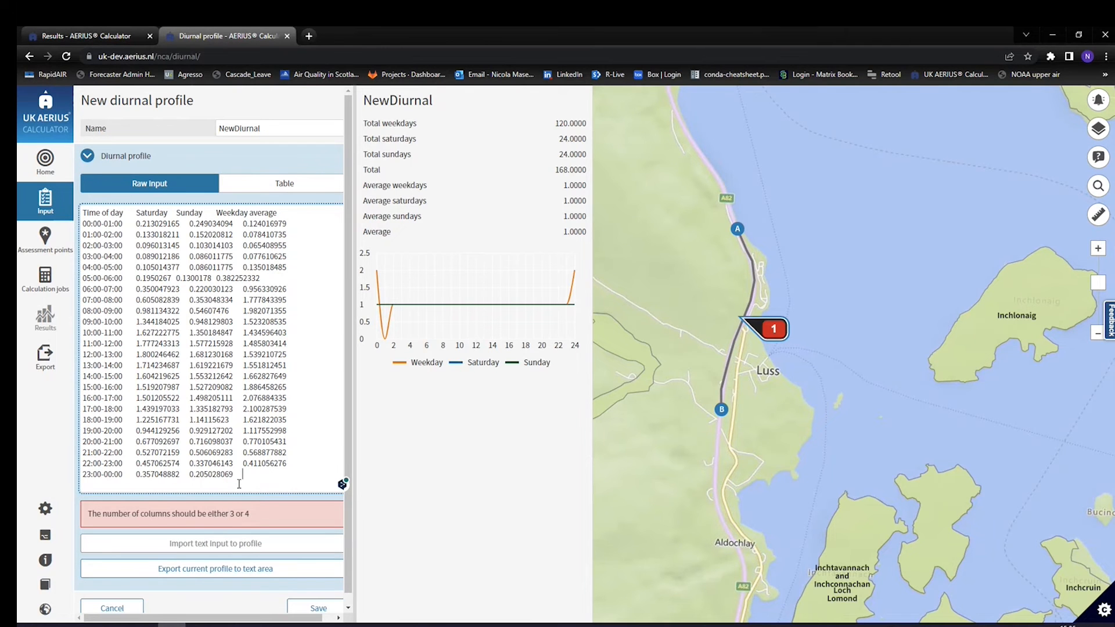
{"action": "key", "text": "ctrl+z"}
{"action": "left_click", "coordinate": [300, 465]}
{"action": "key", "text": "ctrl+s"}
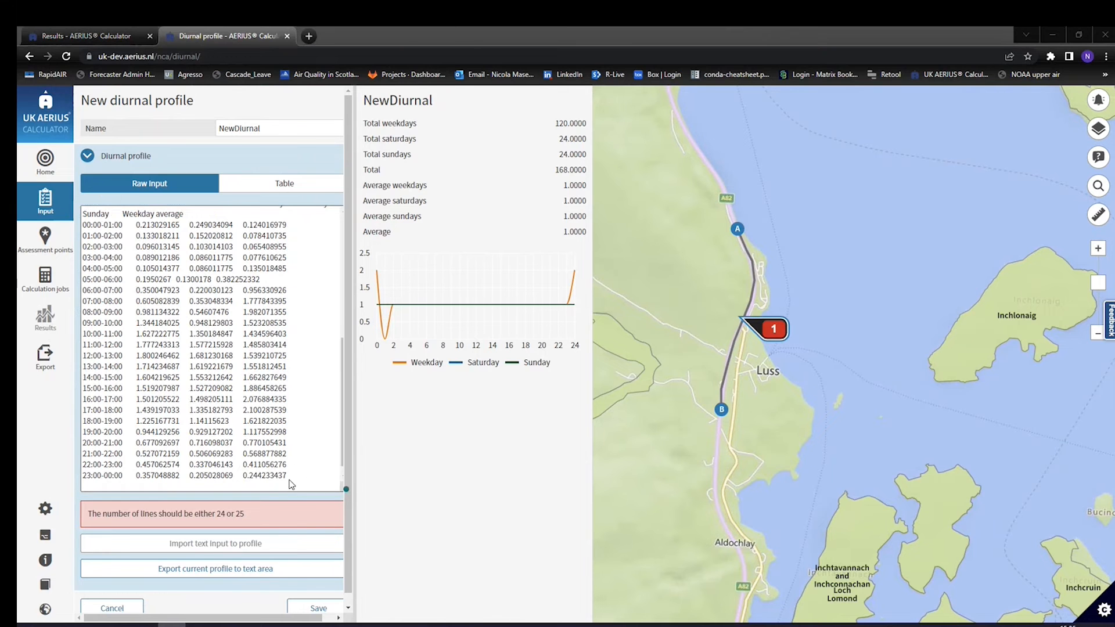
{"action": "left_click", "coordinate": [418, 283]}
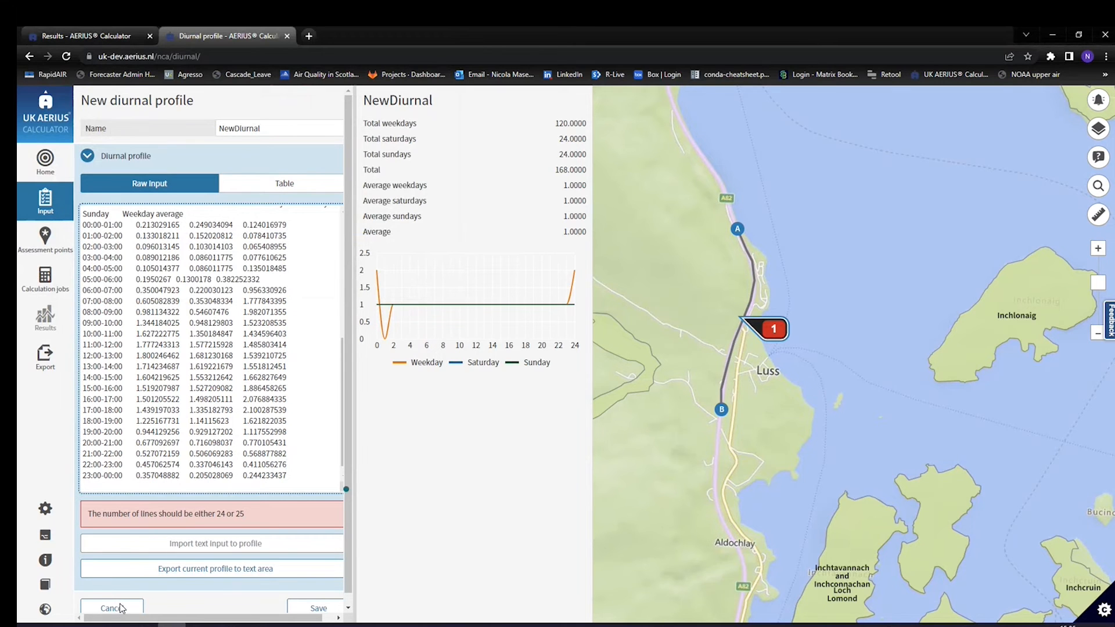
Step: Check the diurnal profile in its table view and return to the raw input text
{"action": "left_click", "coordinate": [345, 351]}
{"action": "left_click", "coordinate": [309, 236]}
{"action": "left_click", "coordinate": [250, 186]}
{"action": "left_click", "coordinate": [259, 191]}
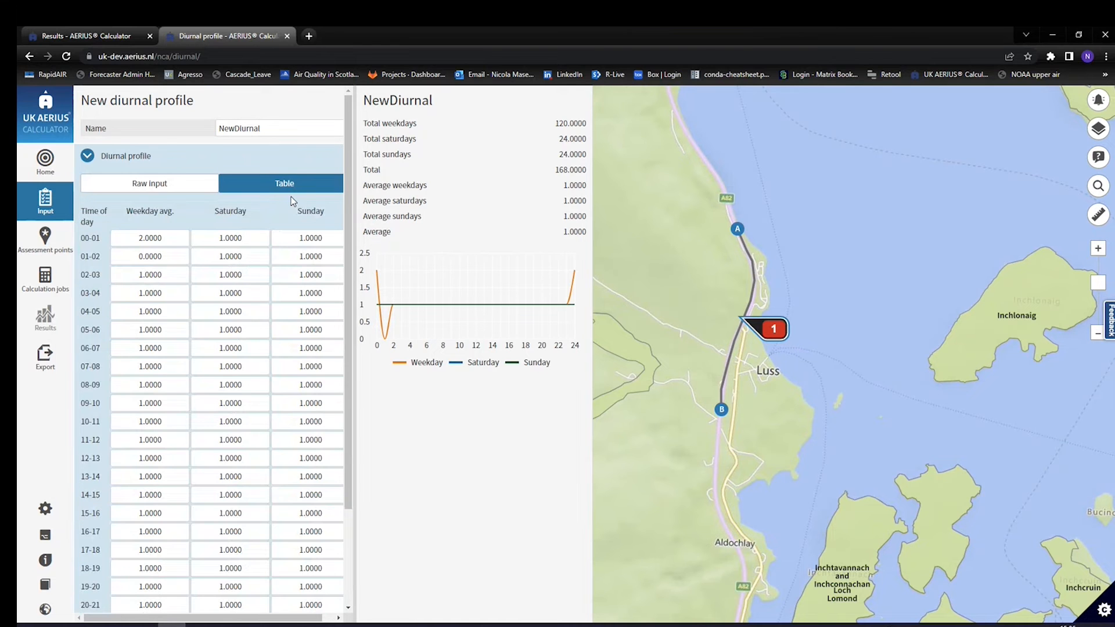
{"action": "left_click", "coordinate": [164, 184]}
{"action": "left_click", "coordinate": [199, 484]}
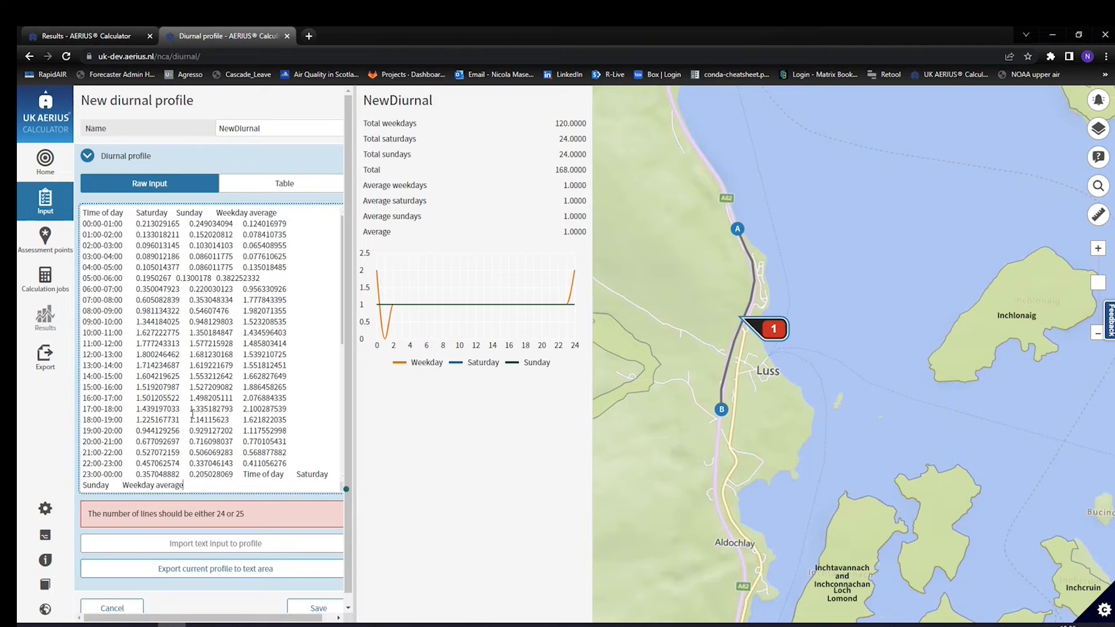
Step: Clear the raw input text, paste the copied hourly table again and import it into the profile
{"action": "left_click_drag", "start_coordinate": [83, 213], "coordinate": [319, 517]}
{"action": "key", "text": "Delete"}
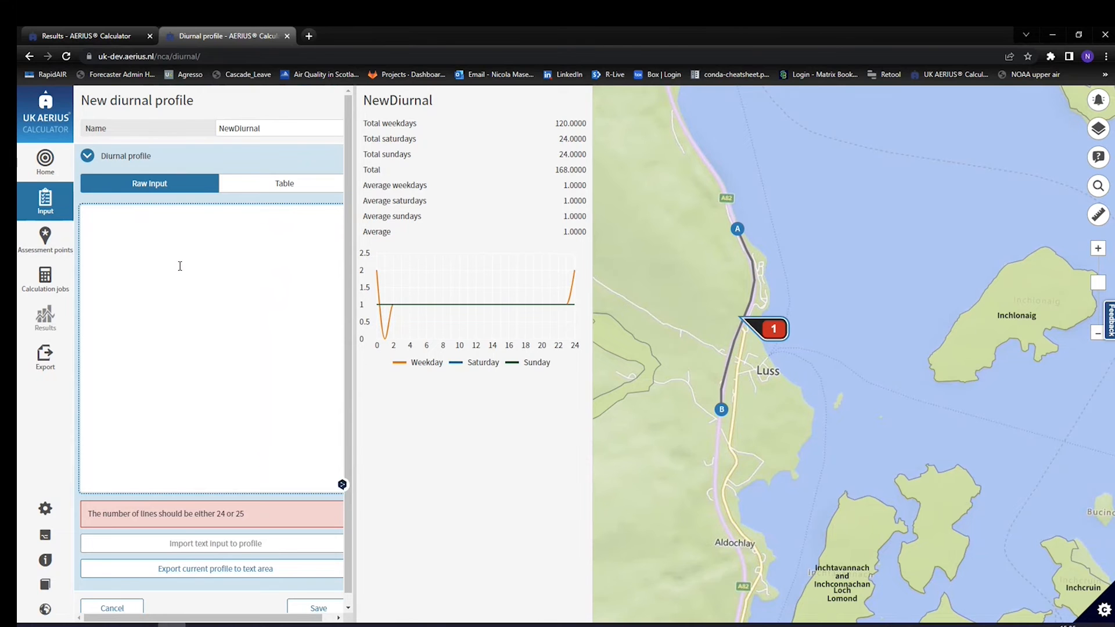
{"action": "key", "text": "ctrl+v"}
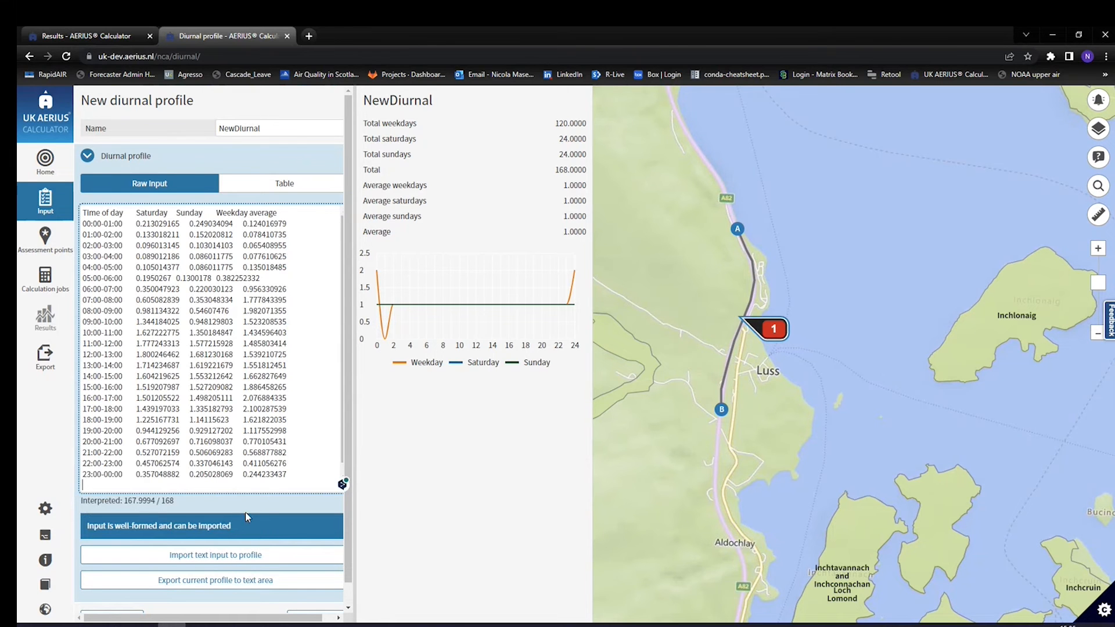
{"action": "left_click", "coordinate": [241, 559]}
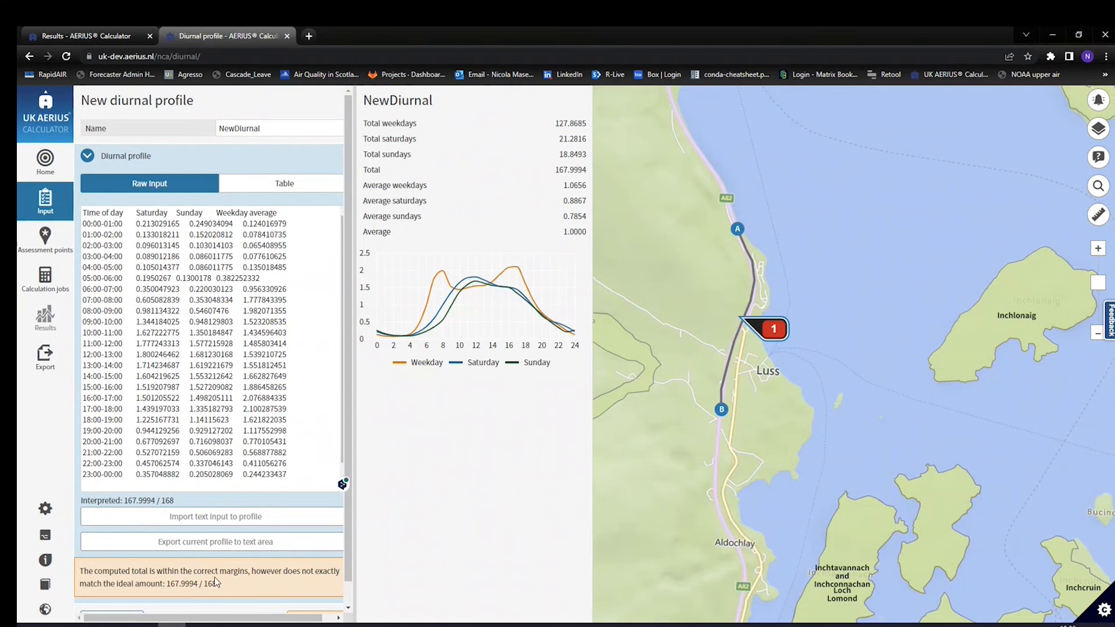
Step: Save the NewDiurnal profile, confirming the submission despite the validation warnings, and check the custom profile choices for the road source
{"action": "scroll", "coordinate": [248, 573], "scroll_direction": "down", "scroll_amount": 1}
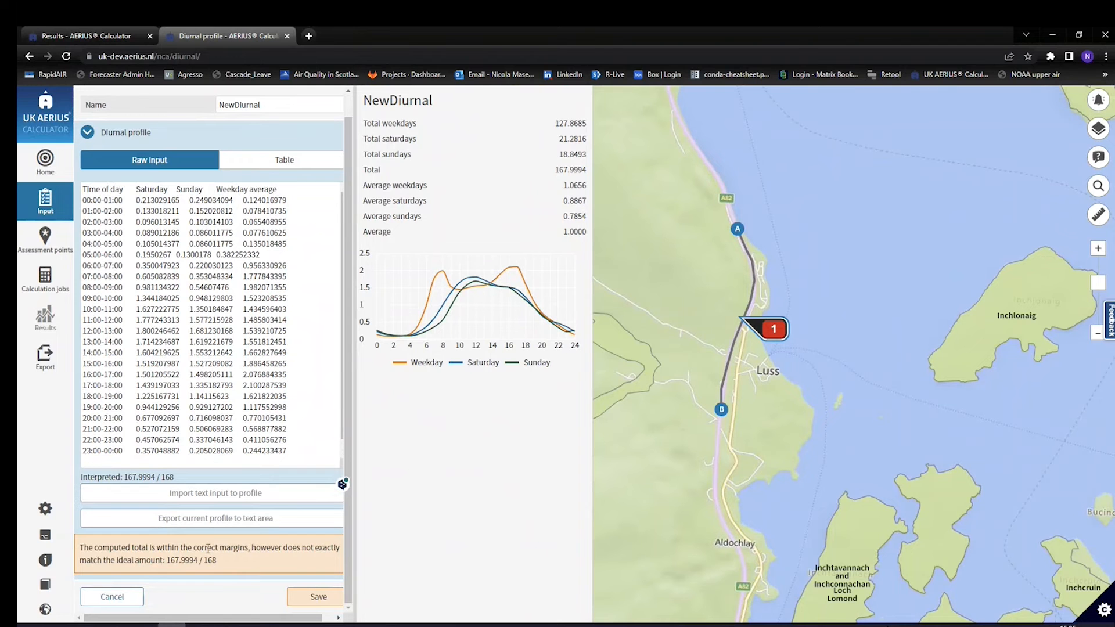
{"action": "left_click", "coordinate": [316, 598]}
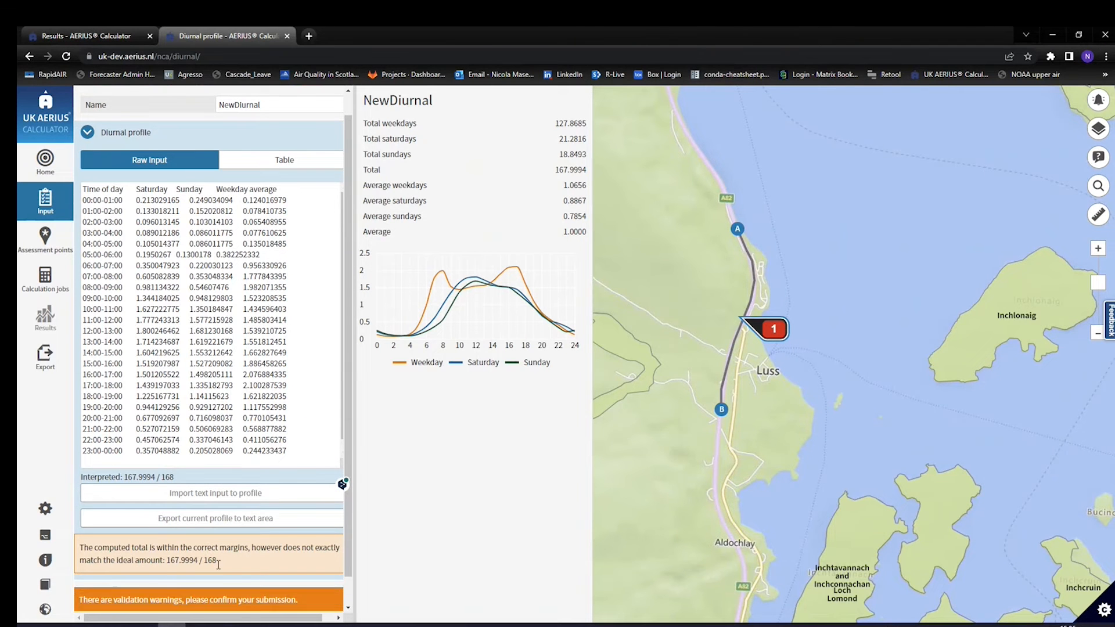
{"action": "scroll", "coordinate": [288, 593], "scroll_direction": "down", "scroll_amount": 1}
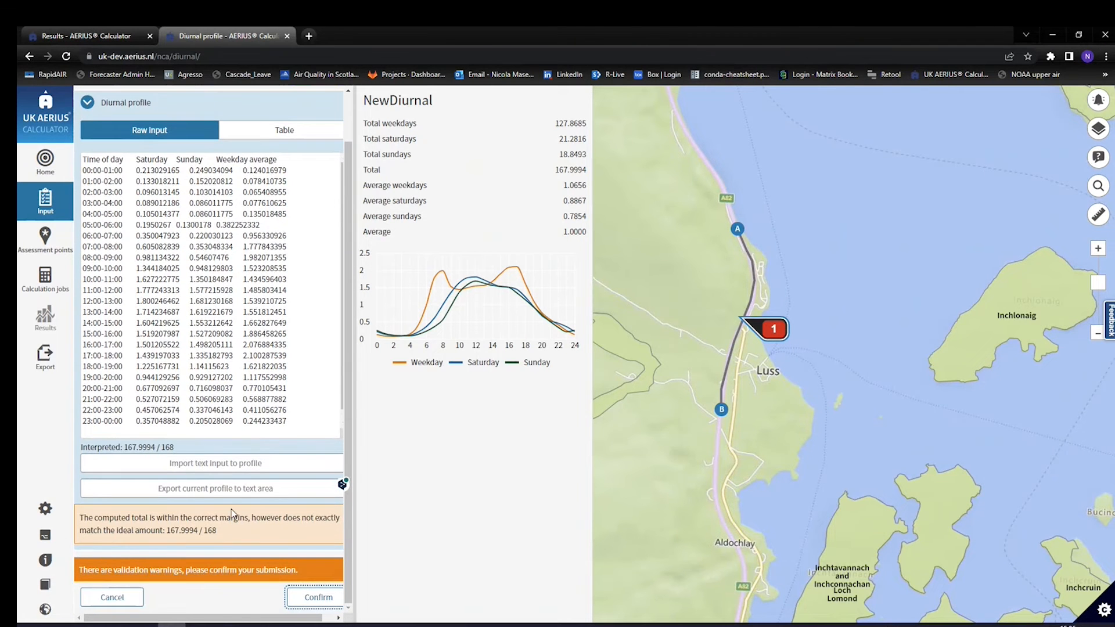
{"action": "left_click", "coordinate": [317, 597]}
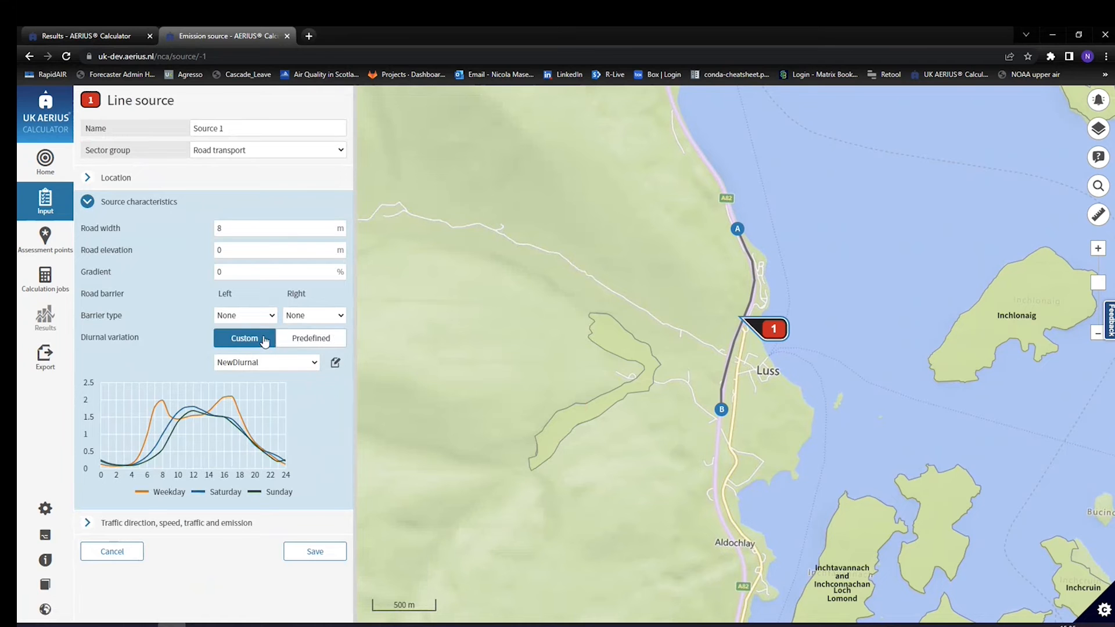
{"action": "left_click", "coordinate": [271, 363]}
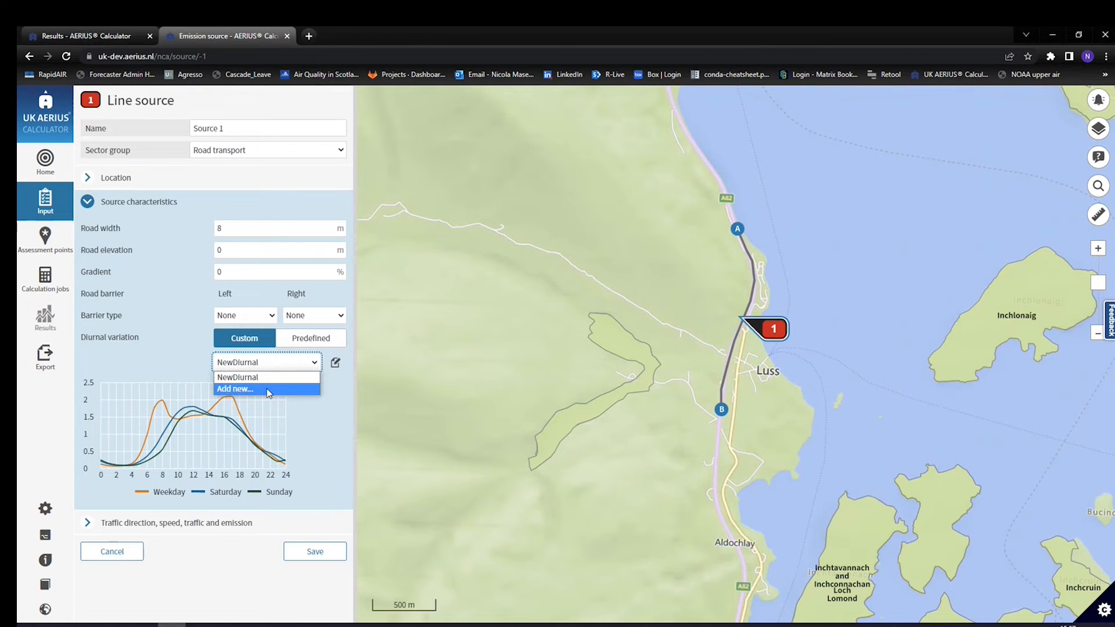
{"action": "left_click", "coordinate": [160, 362]}
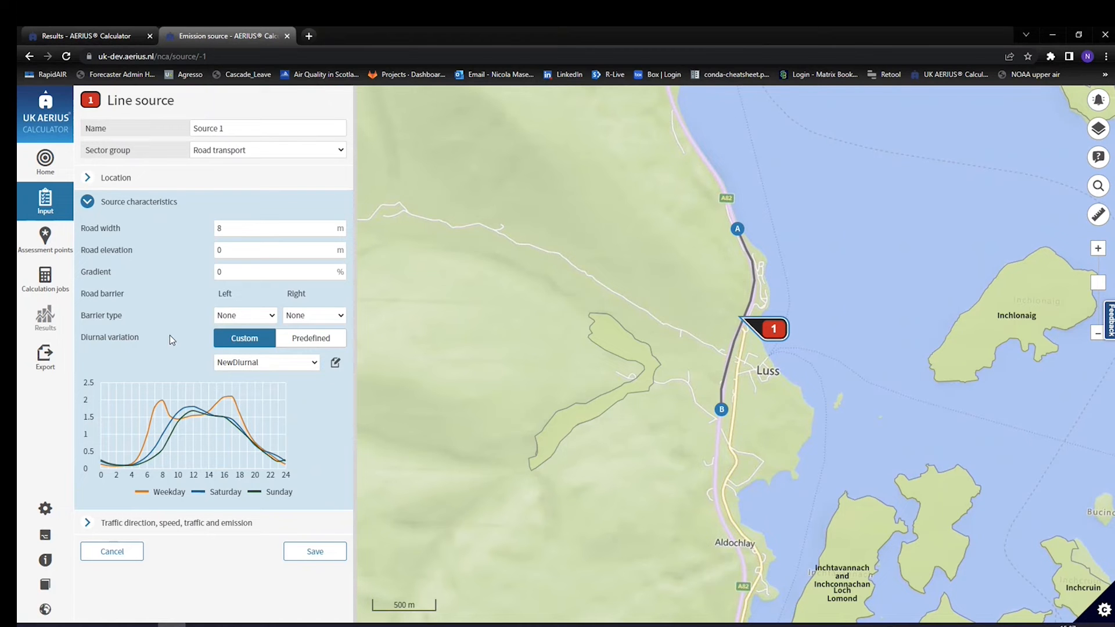
Step: Set the road source's area to Scotland and road type to Rural (not London), and add a traffic emission entry
{"action": "left_click", "coordinate": [186, 524]}
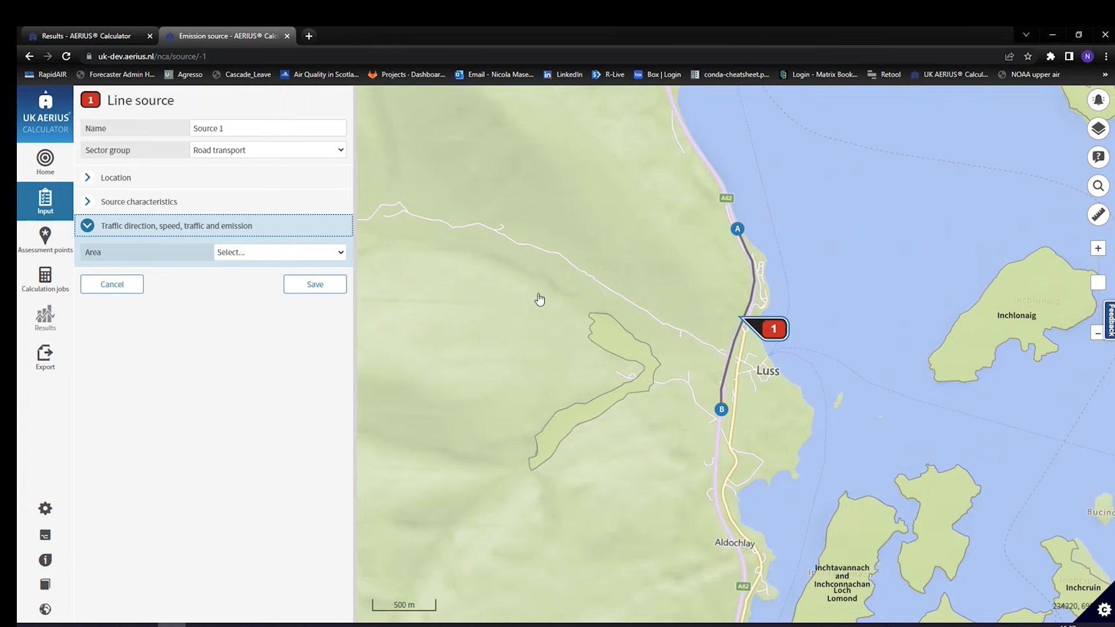
{"action": "left_click", "coordinate": [250, 252]}
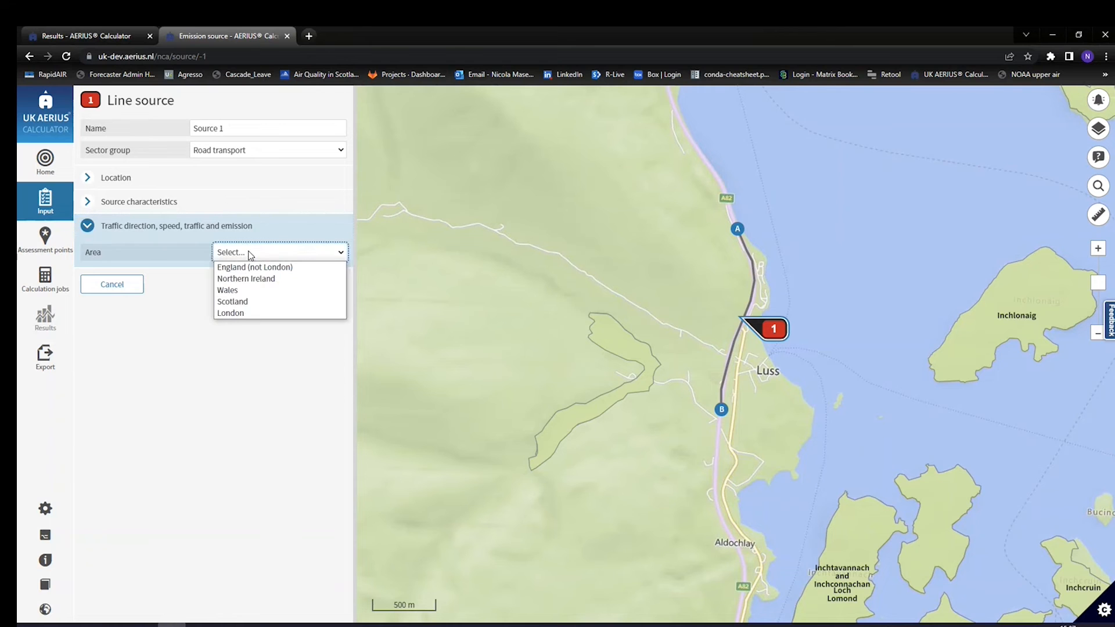
{"action": "left_click", "coordinate": [243, 302]}
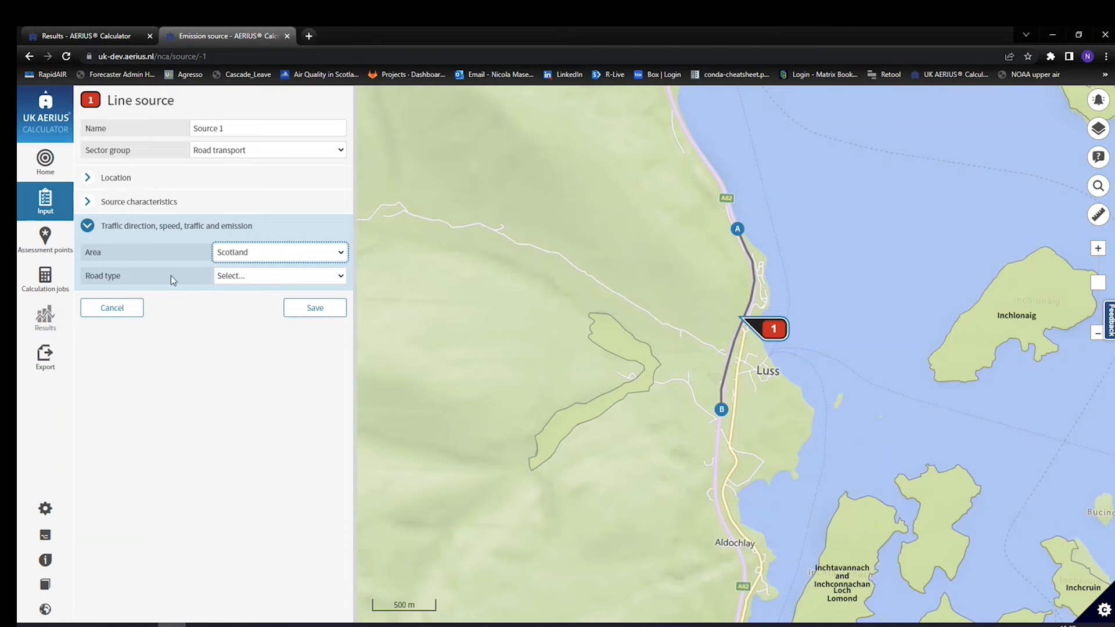
{"action": "left_click", "coordinate": [257, 276]}
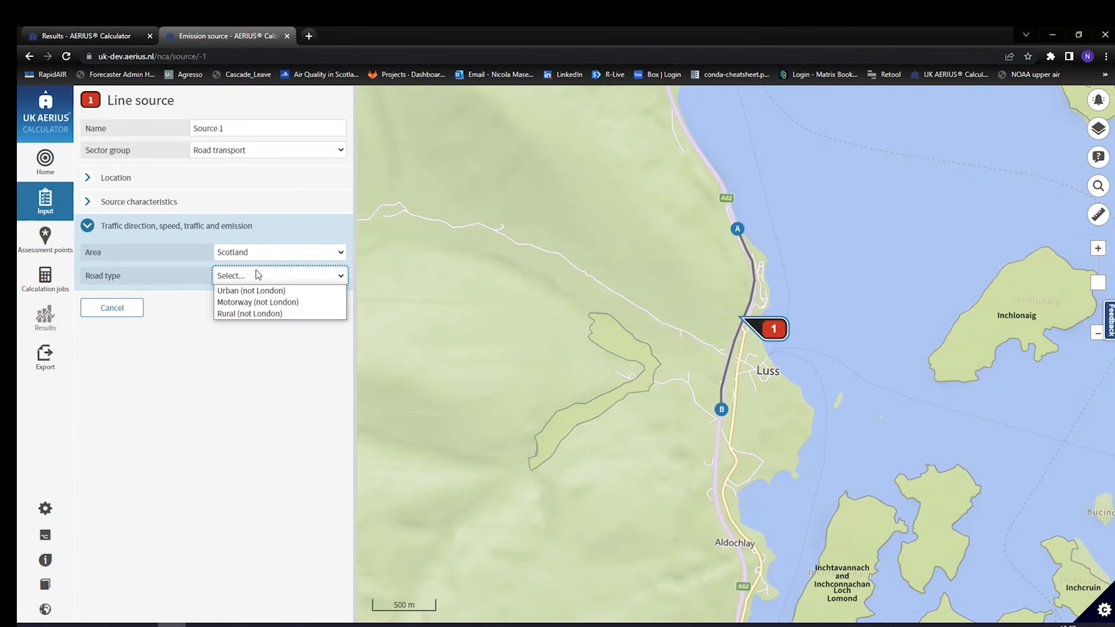
{"action": "left_click", "coordinate": [262, 316]}
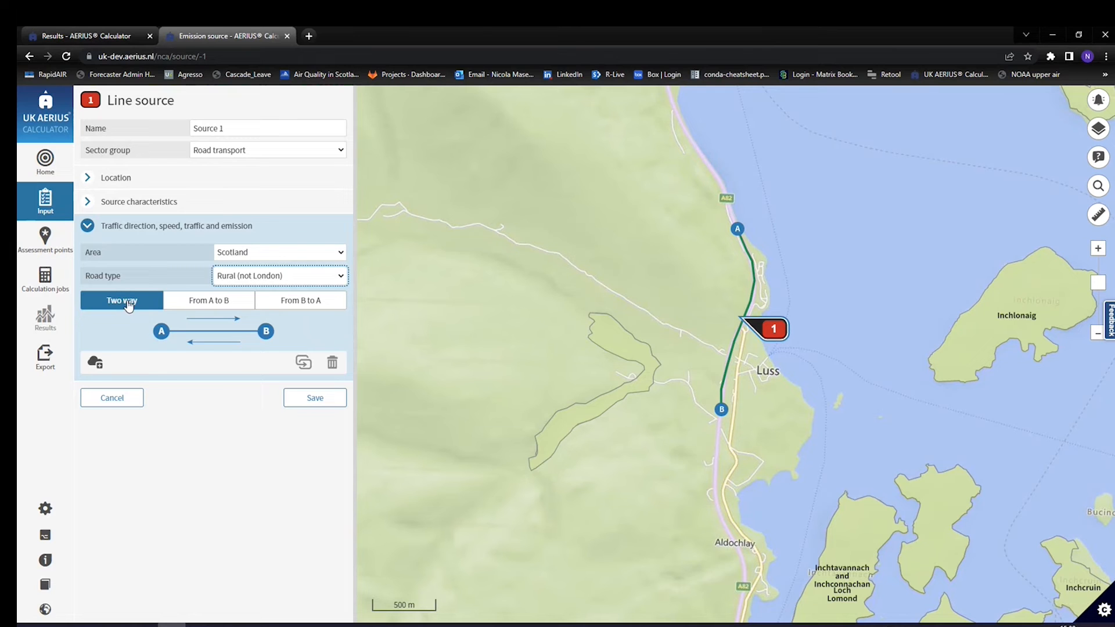
{"action": "left_click", "coordinate": [96, 366]}
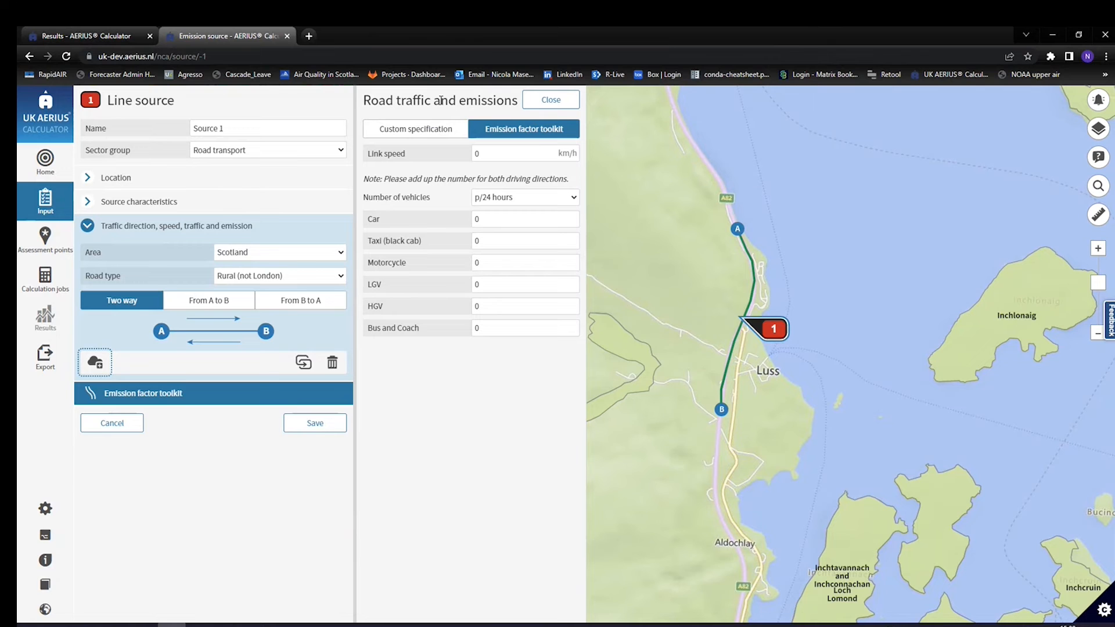
Step: Try the custom specification for the traffic entry with the number of vehicles given p/24 hours
{"action": "left_click", "coordinate": [399, 131]}
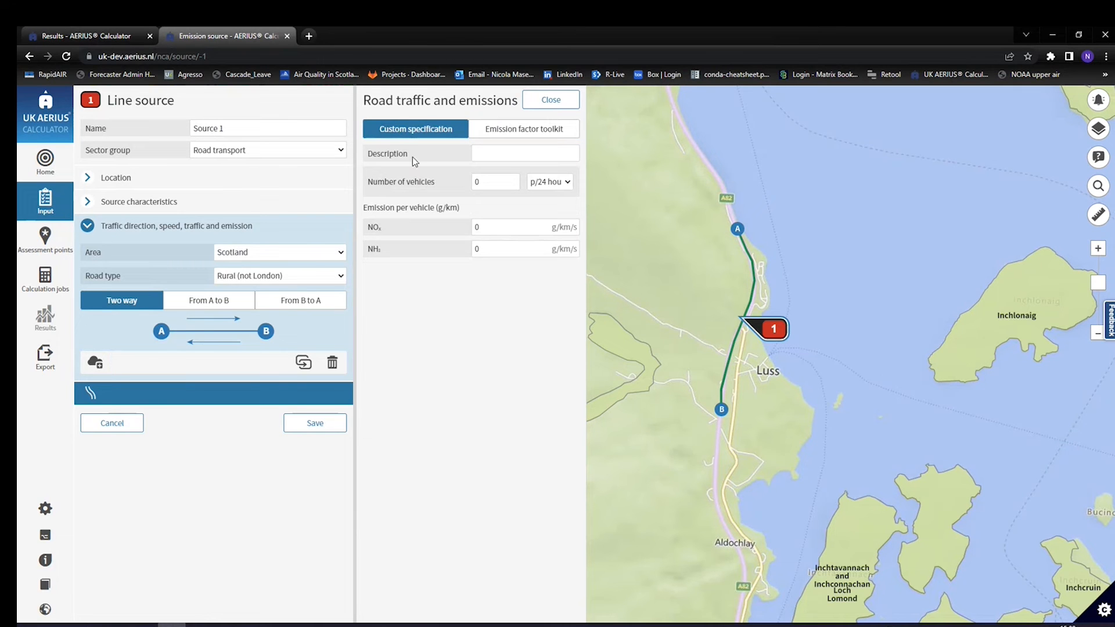
{"action": "left_click", "coordinate": [416, 231]}
{"action": "left_click", "coordinate": [481, 181]}
{"action": "left_click", "coordinate": [549, 184]}
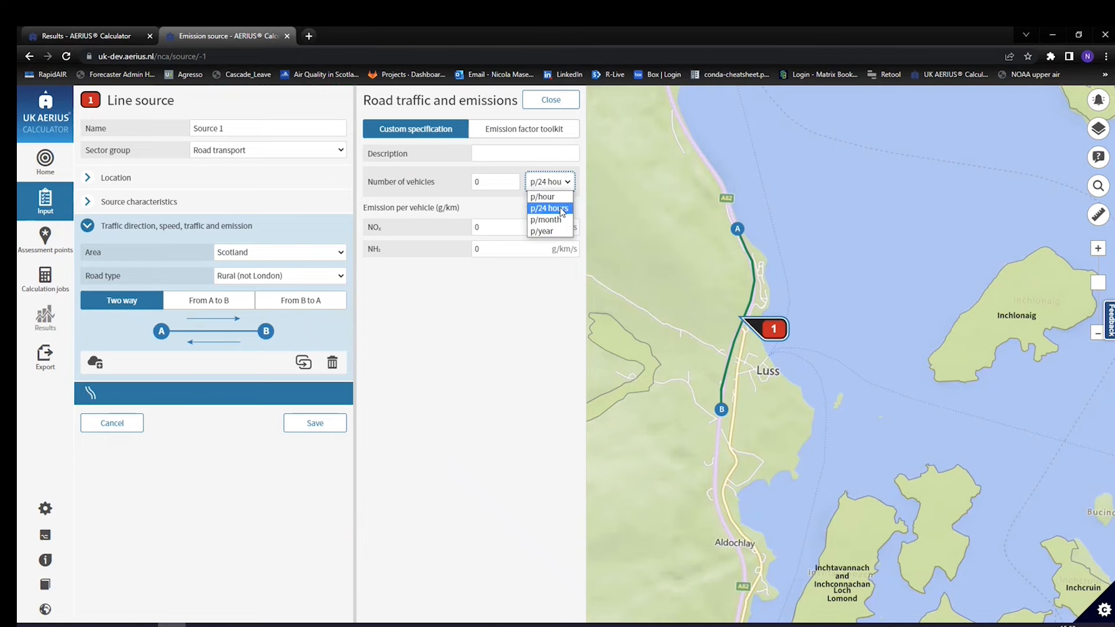
{"action": "left_click", "coordinate": [571, 207]}
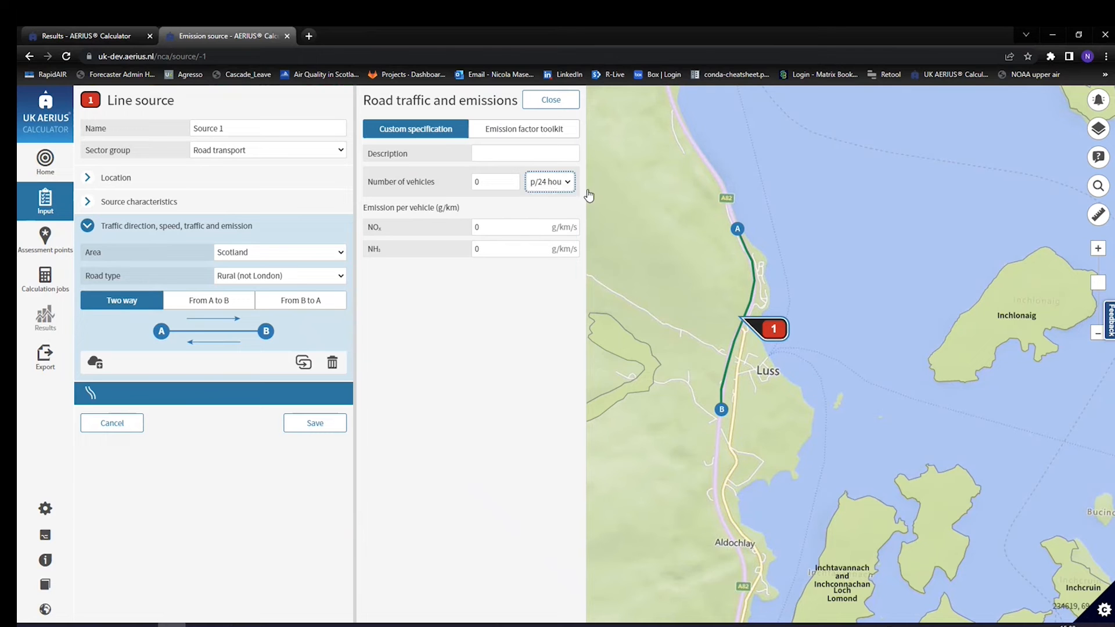
Step: Use the Emission factor toolkit for the traffic entry with an 80 km/h link speed and vehicle numbers given p/24 hours
{"action": "left_click", "coordinate": [543, 127]}
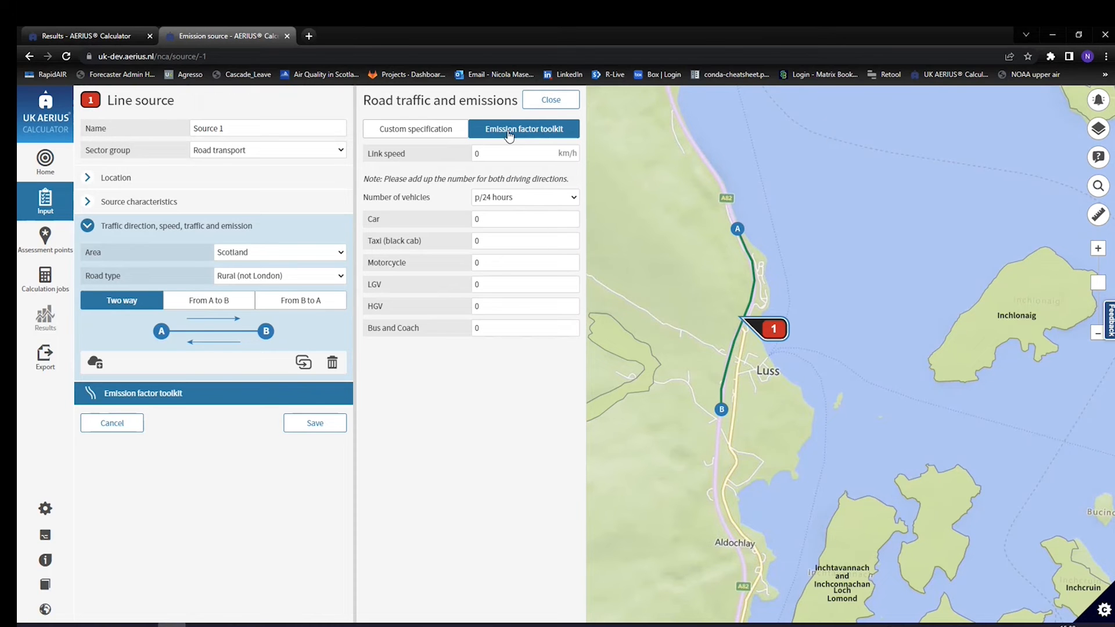
{"action": "key", "text": "Tab"}
{"action": "type", "text": "80"}
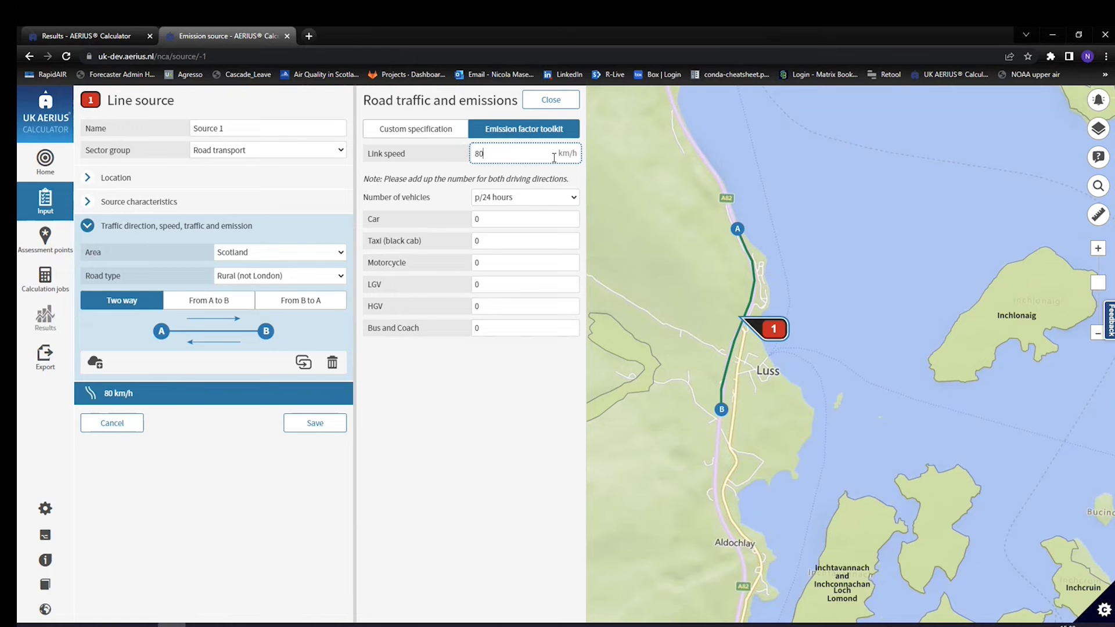
{"action": "left_click", "coordinate": [554, 197]}
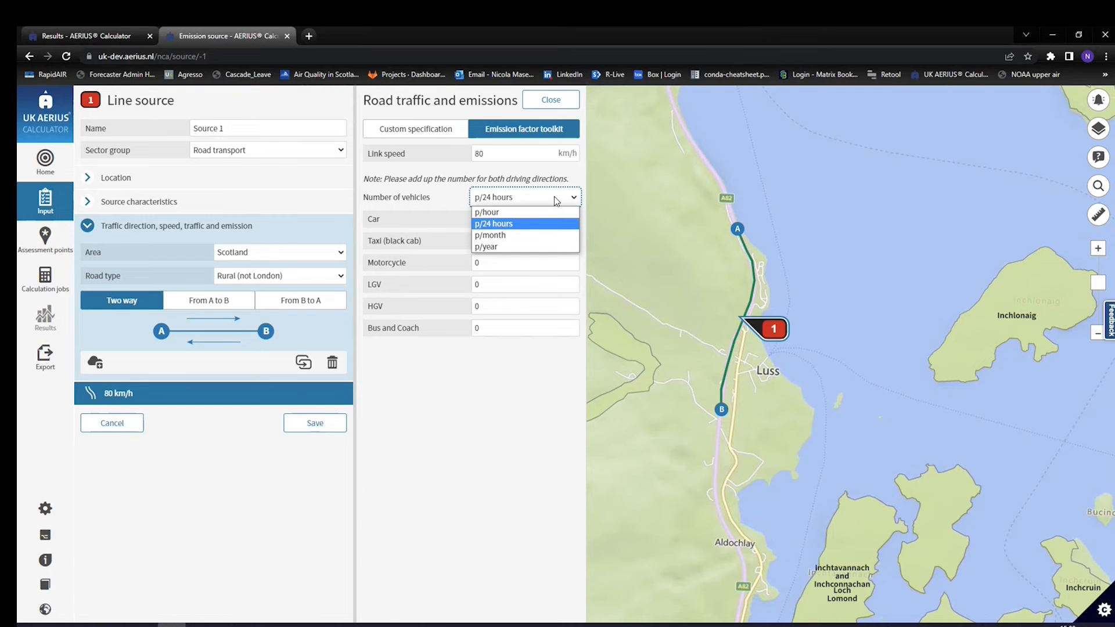
{"action": "left_click", "coordinate": [525, 225]}
{"action": "key", "text": "Tab"}
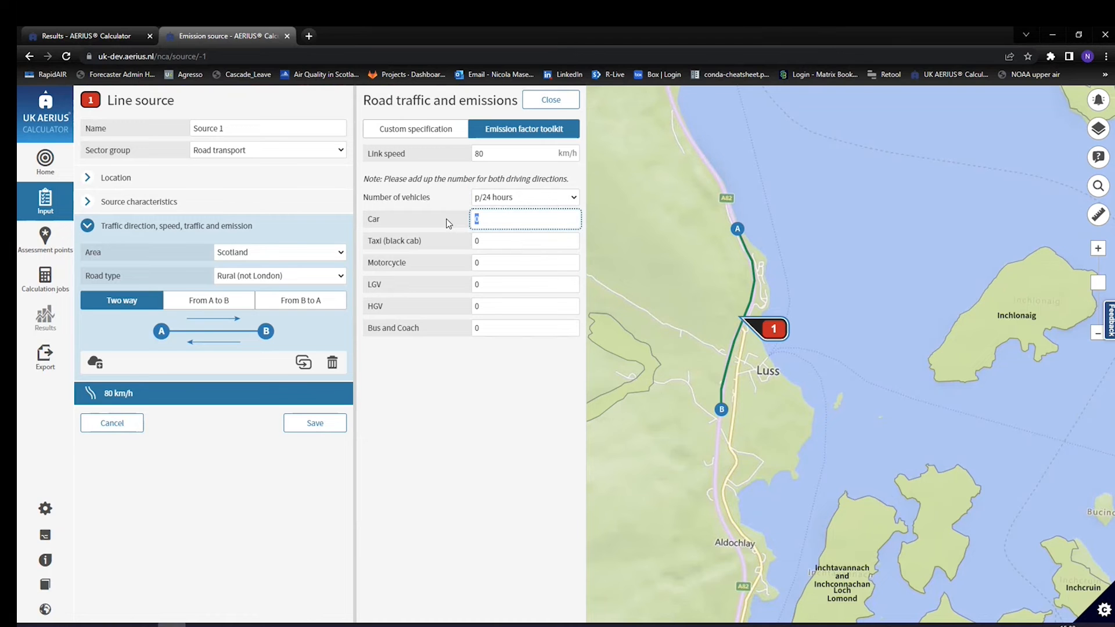
Step: Enter 5000 cars, 1000 LGVs, 5000 HGVs and 50 buses and coaches, close the traffic entry and save the road source
{"action": "type", "text": "5000"}
{"action": "double_click", "coordinate": [470, 284]}
{"action": "type", "text": "1000"}
{"action": "key", "text": "Tab"}
{"action": "type", "text": "5000"}
{"action": "double_click", "coordinate": [514, 332]}
{"action": "type", "text": "50"}
{"action": "left_click", "coordinate": [516, 308]}
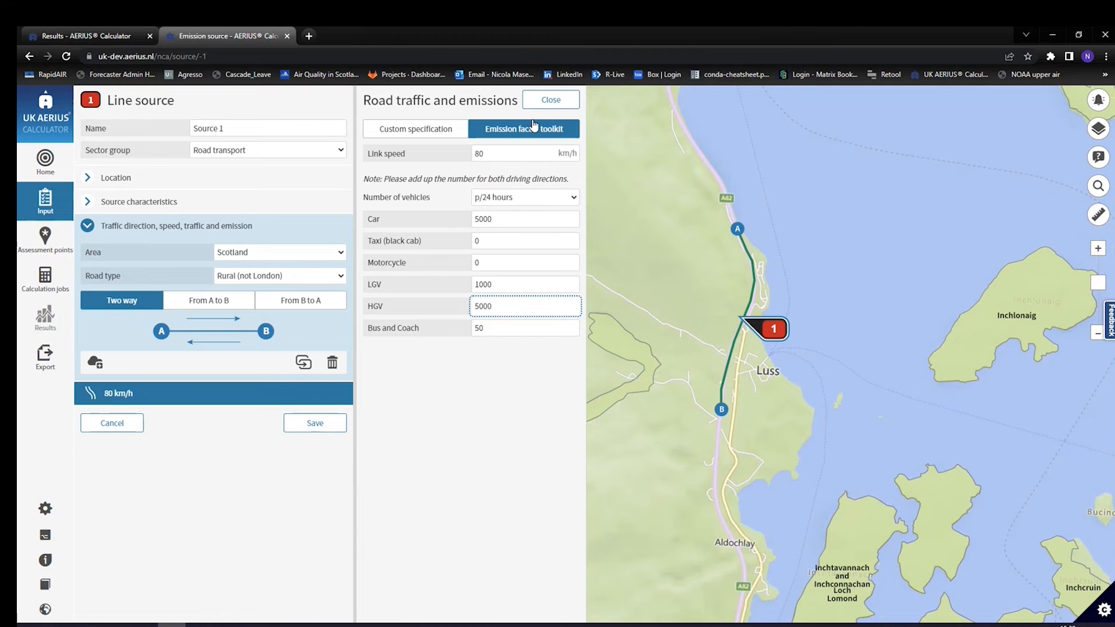
{"action": "left_click", "coordinate": [549, 101]}
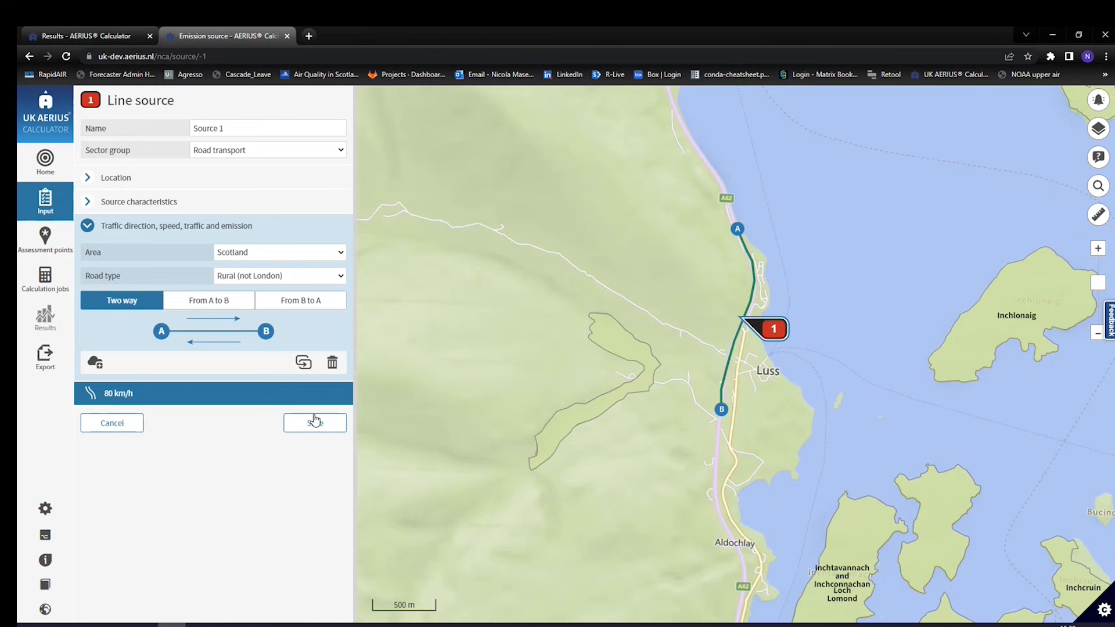
{"action": "left_click", "coordinate": [317, 421]}
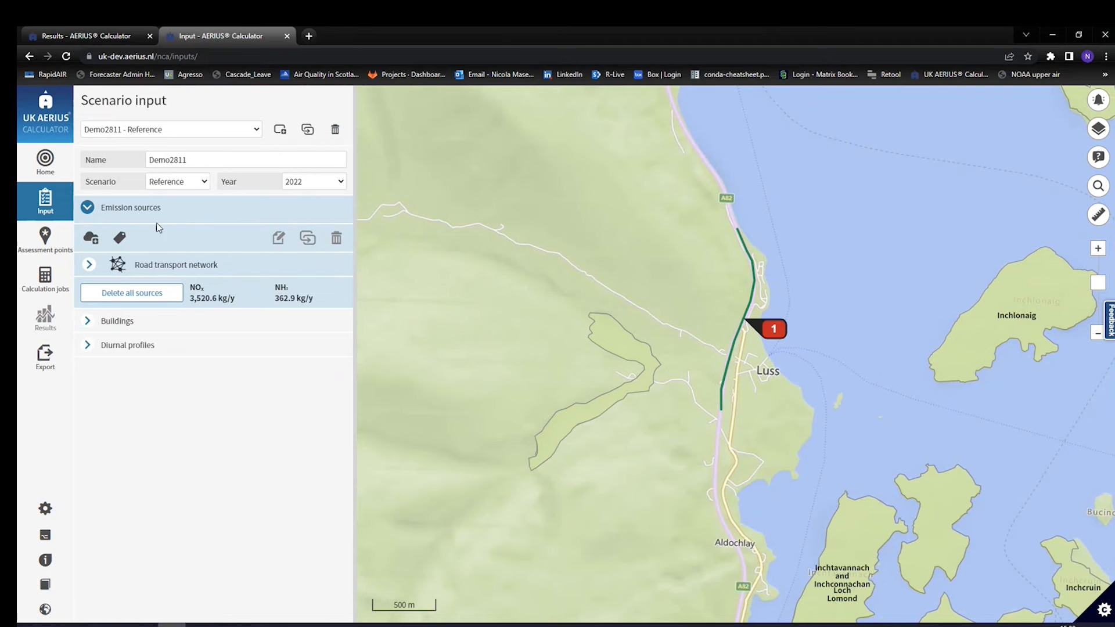
Step: Review the details of Source 1 in the road transport network and close its summary
{"action": "left_click", "coordinate": [142, 265]}
{"action": "left_click", "coordinate": [158, 293]}
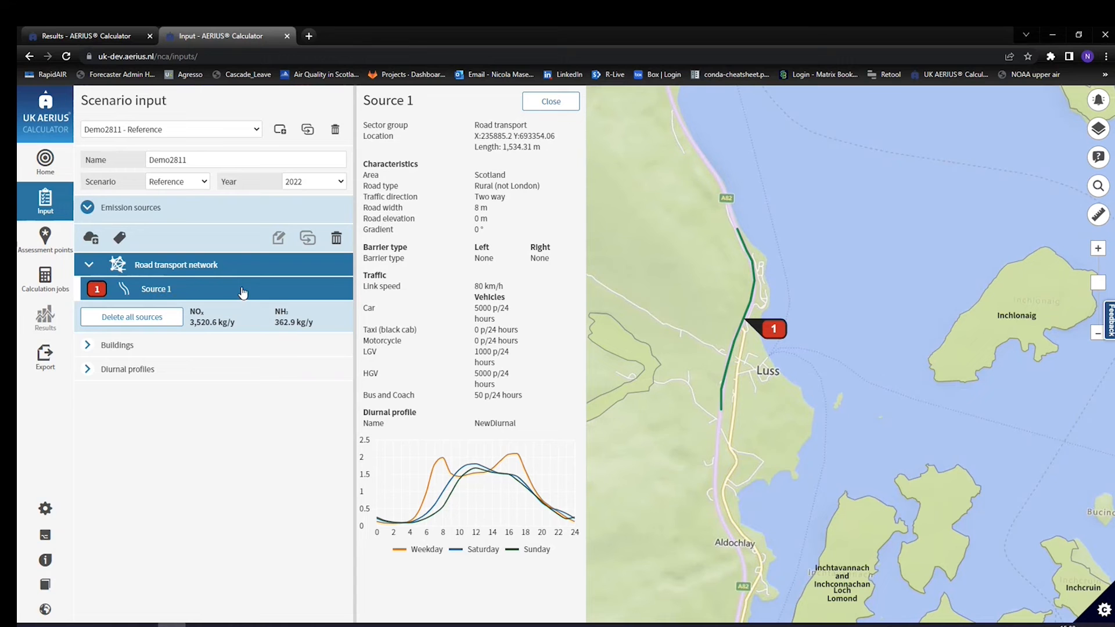
{"action": "left_click", "coordinate": [281, 298]}
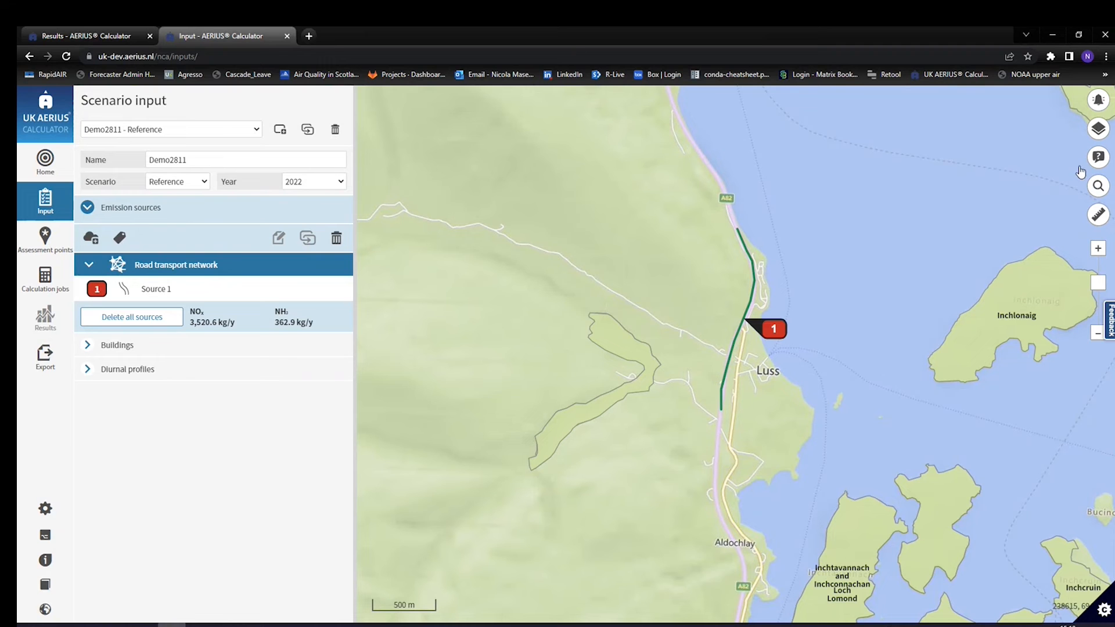
Step: Open the map layers and display the Road transport network layer by Link speed
{"action": "left_click", "coordinate": [1103, 135]}
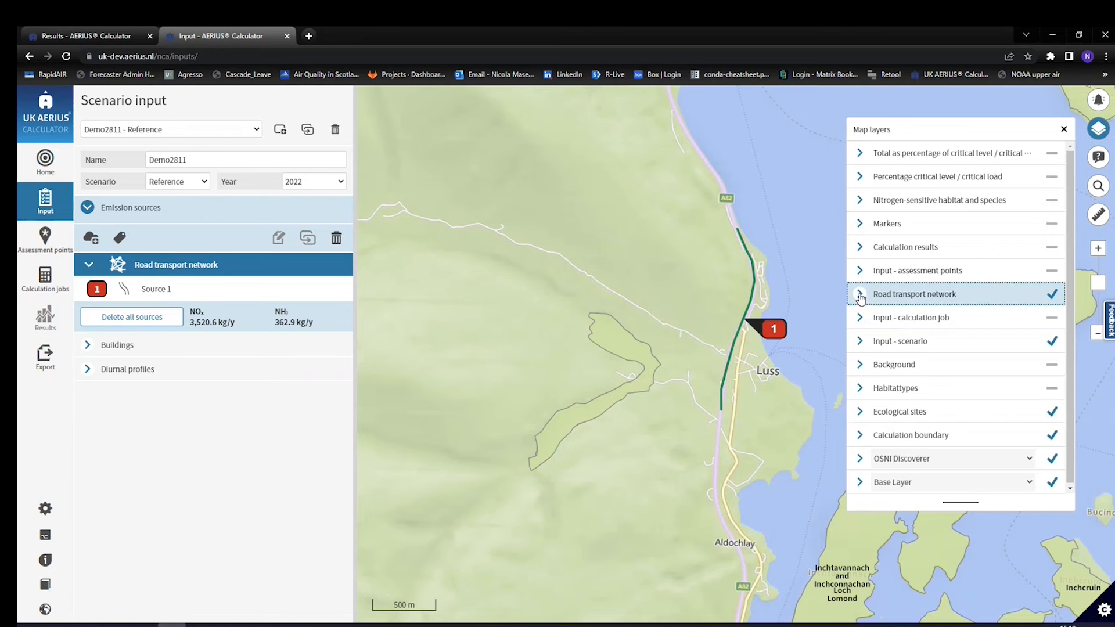
{"action": "left_click", "coordinate": [954, 295]}
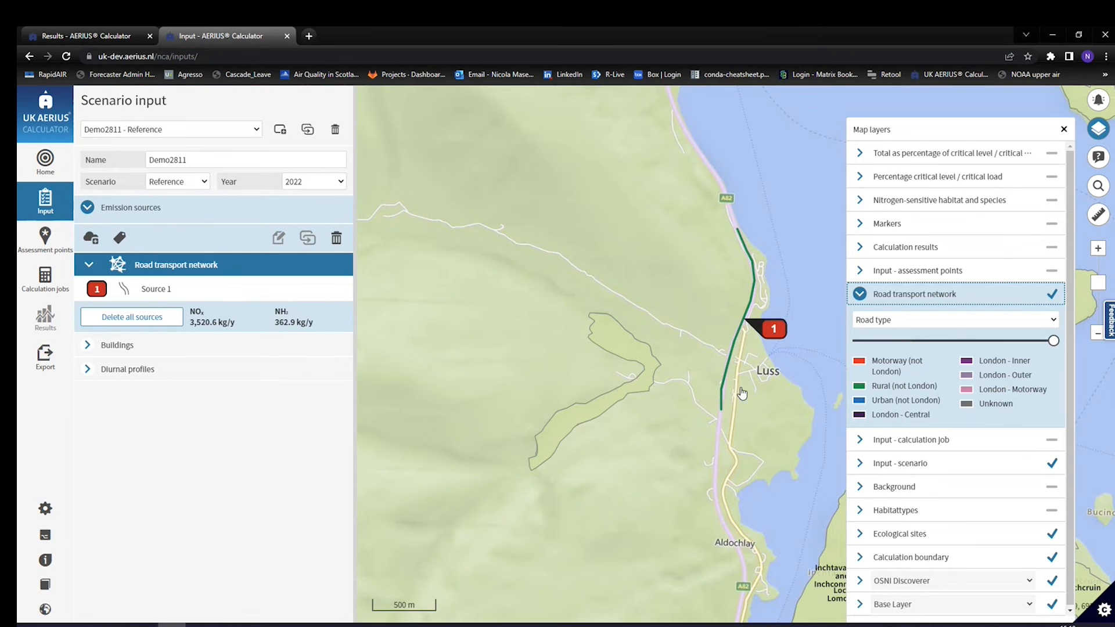
{"action": "left_click", "coordinate": [943, 321]}
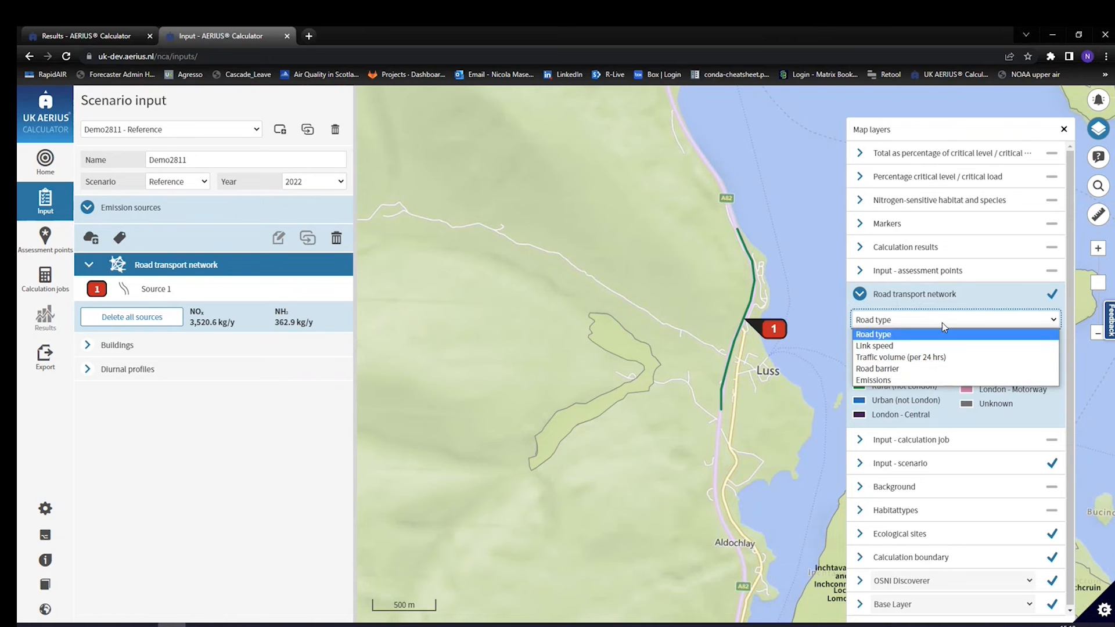
{"action": "left_click", "coordinate": [894, 341]}
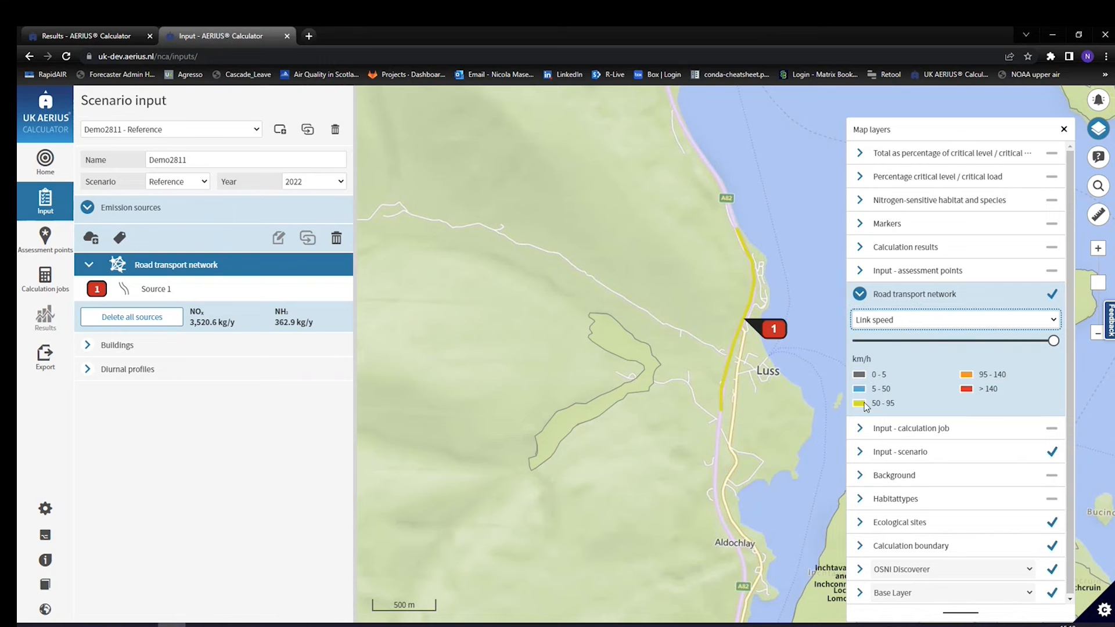
Step: Display the road network layer by Traffic volume (per 24 hrs), first for LGV and finally for HGV
{"action": "left_click", "coordinate": [935, 318]}
{"action": "left_click", "coordinate": [918, 358]}
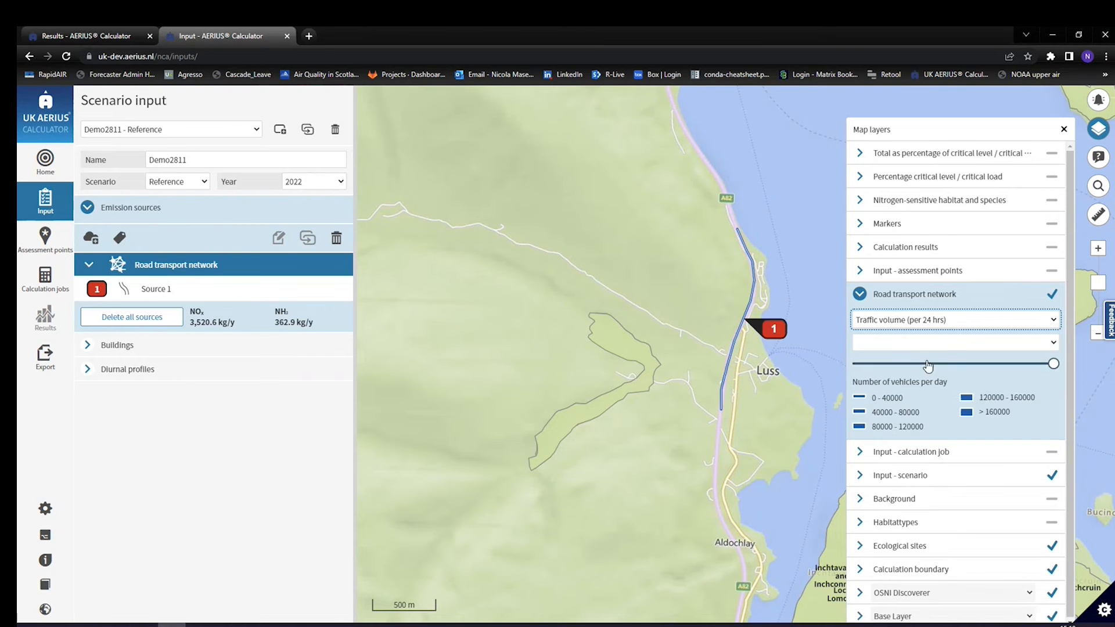
{"action": "left_click", "coordinate": [918, 345]}
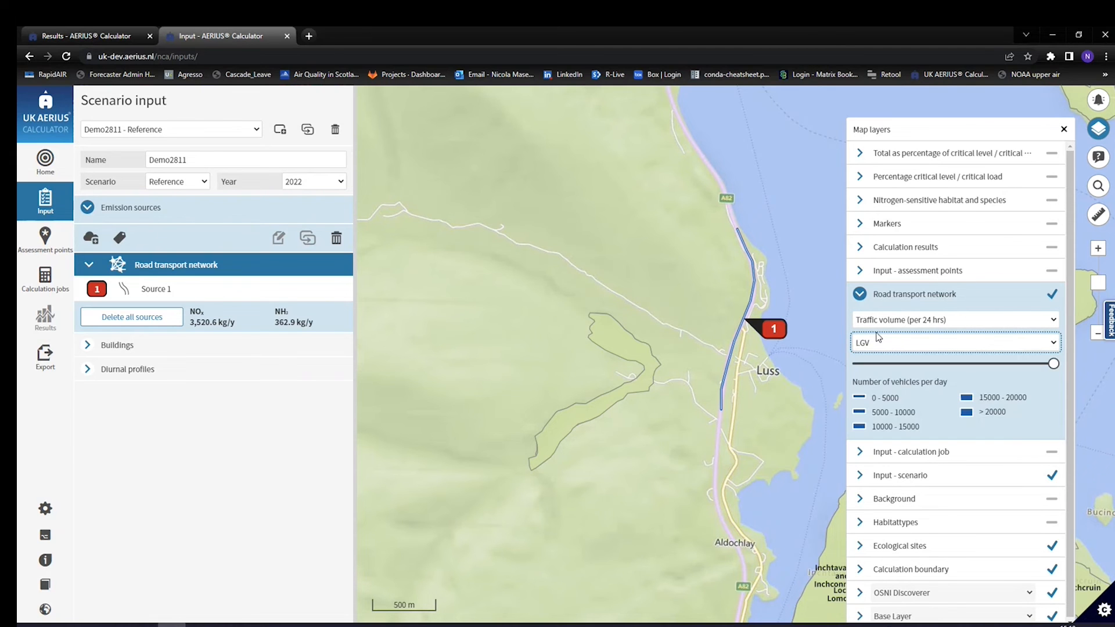
{"action": "left_click", "coordinate": [908, 341]}
{"action": "left_click", "coordinate": [901, 417]}
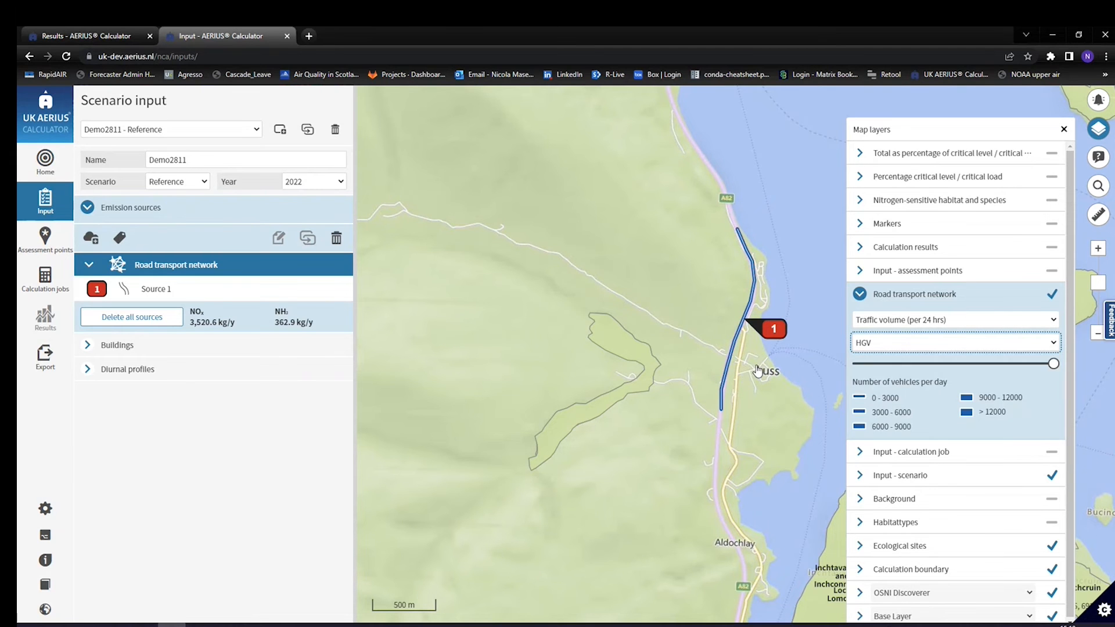
{"action": "left_click", "coordinate": [888, 342]}
Step: Display the road network layer by Emissions for Total vehicles
{"action": "left_click", "coordinate": [896, 320]}
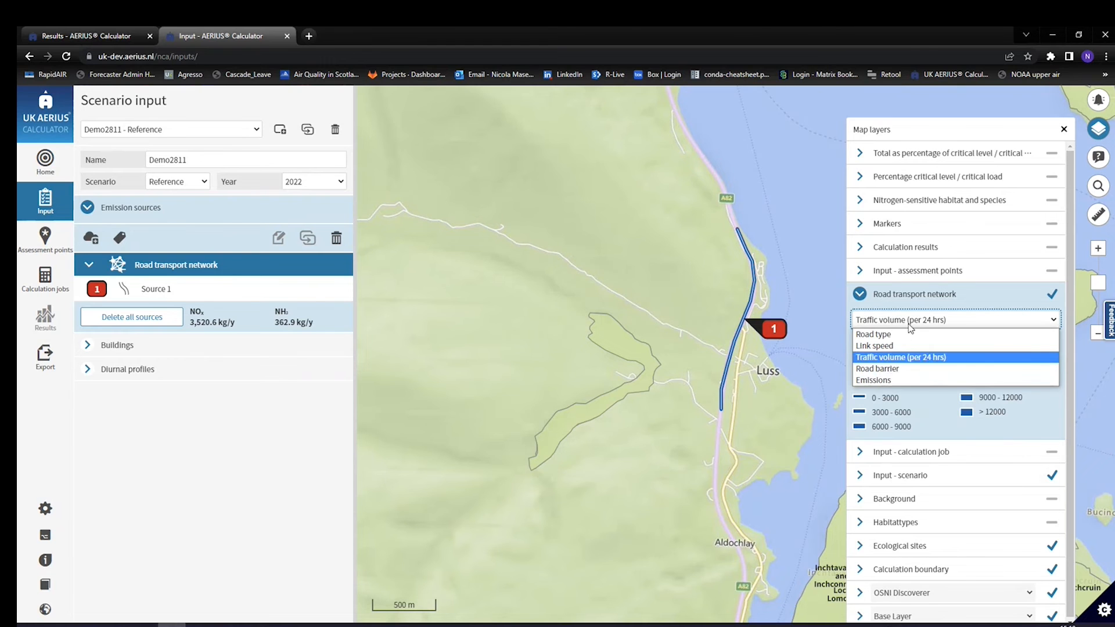
{"action": "left_click", "coordinate": [891, 379]}
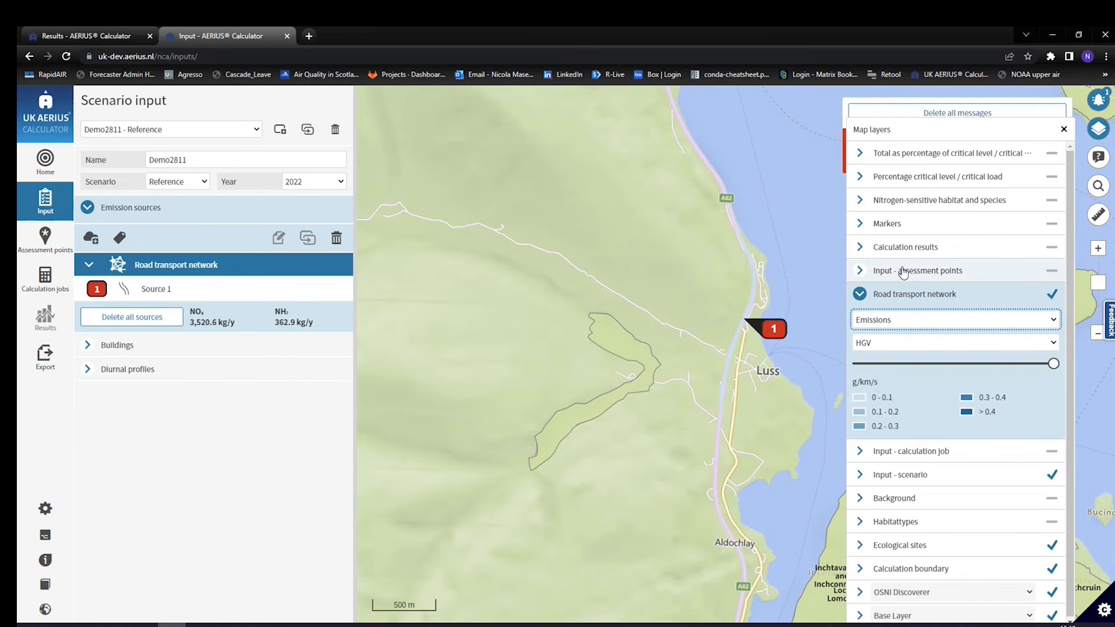
{"action": "left_click", "coordinate": [909, 339]}
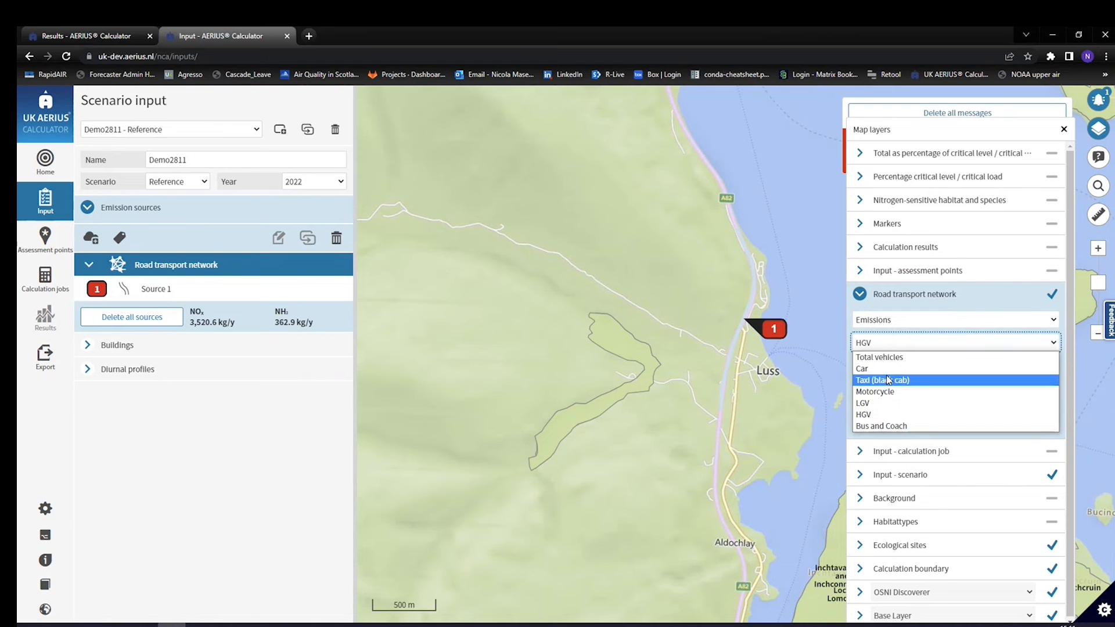
{"action": "left_click", "coordinate": [909, 358]}
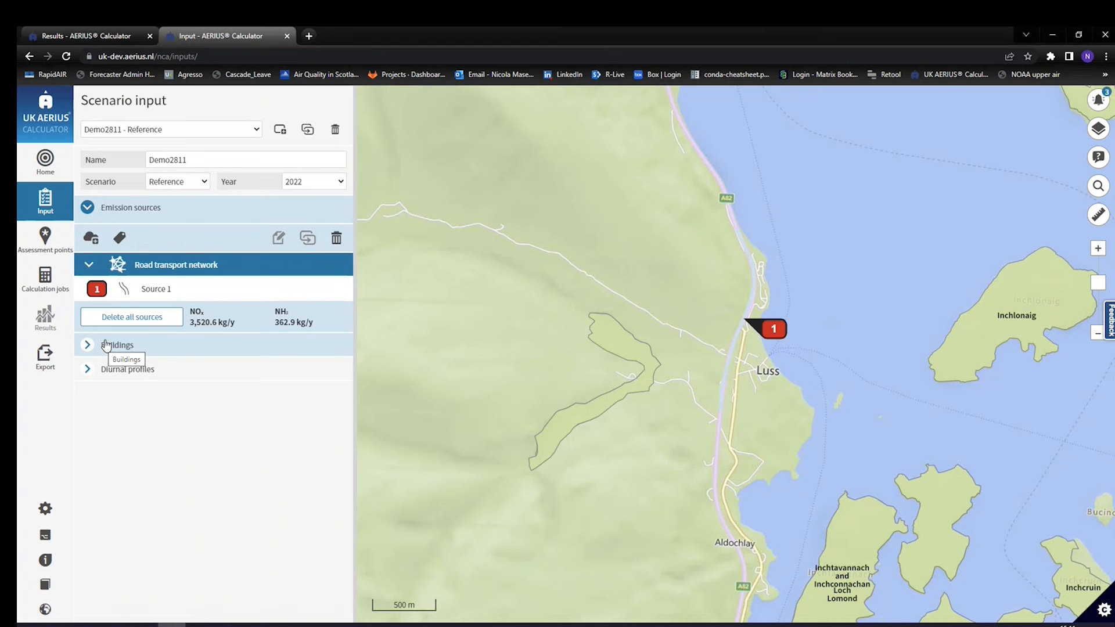
Step: Review the NewDiurnal profile and the predefined UK road 2018, 2019 and 2020 profiles, and look at the custom assessment point options
{"action": "left_click", "coordinate": [164, 371]}
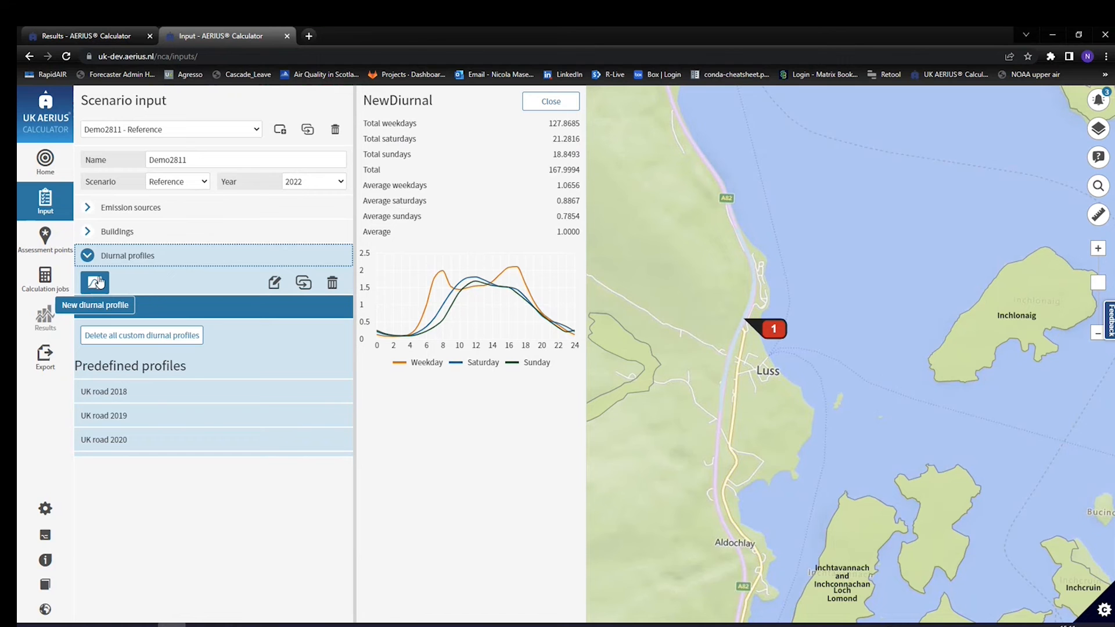
{"action": "left_click", "coordinate": [126, 397]}
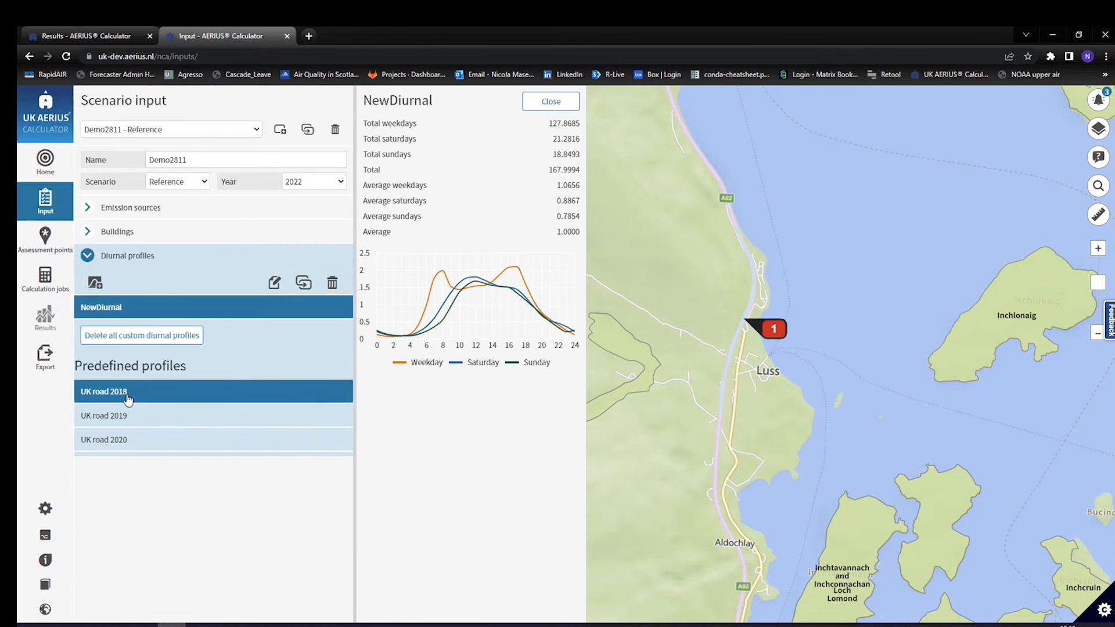
{"action": "left_click", "coordinate": [144, 422]}
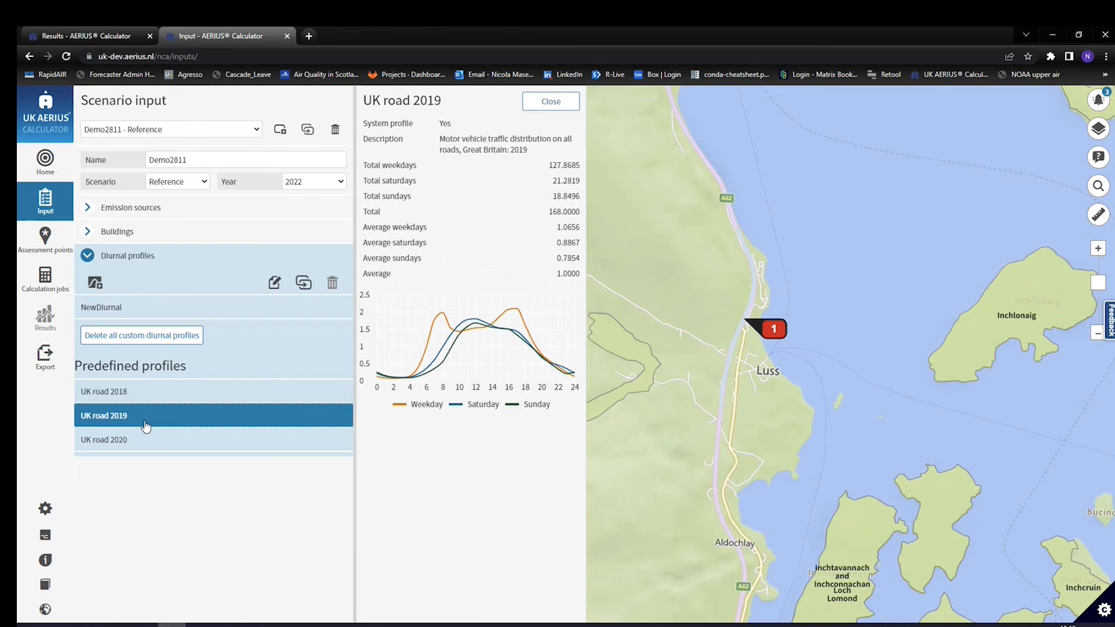
{"action": "left_click", "coordinate": [144, 436]}
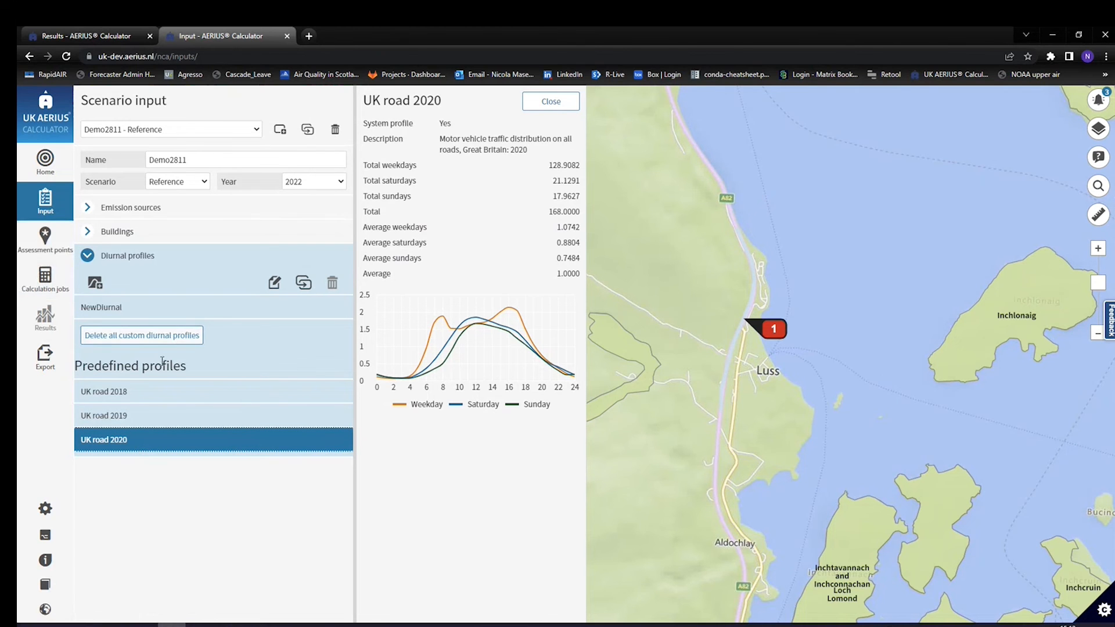
{"action": "left_click", "coordinate": [550, 101]}
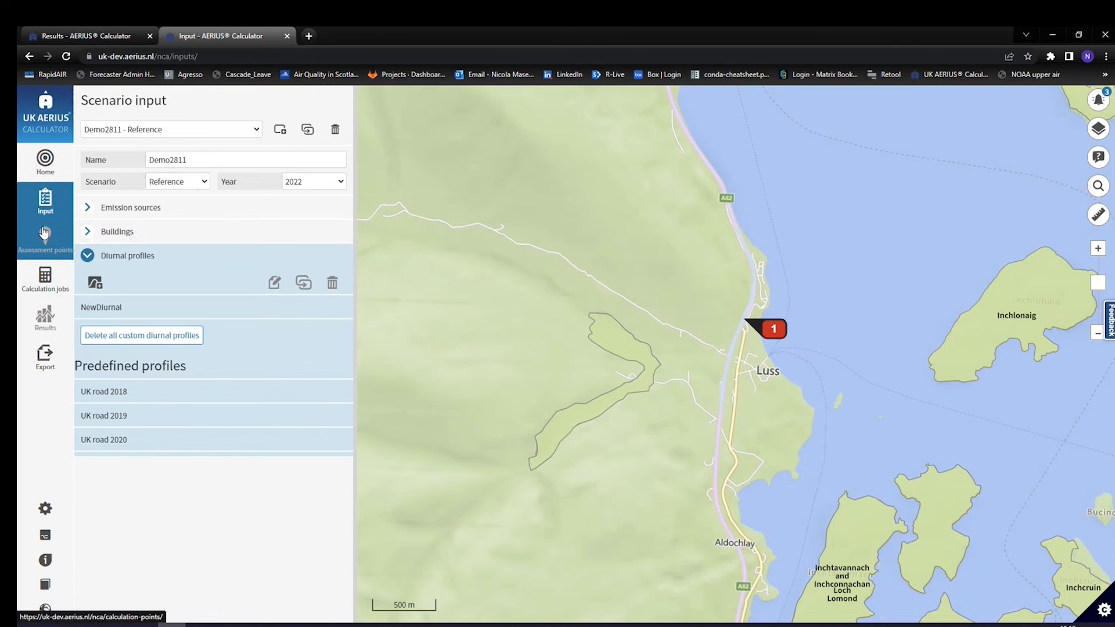
{"action": "left_click", "coordinate": [51, 243]}
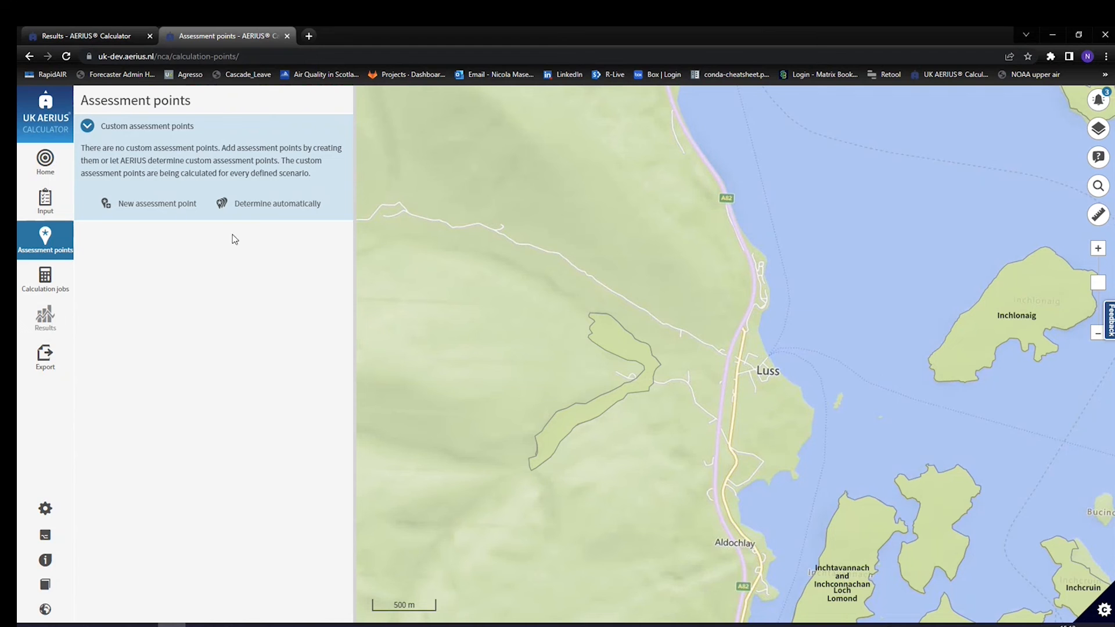
Step: Open the calculation job for the Demo2811 reference scenario and its name for editing
{"action": "left_click", "coordinate": [50, 290]}
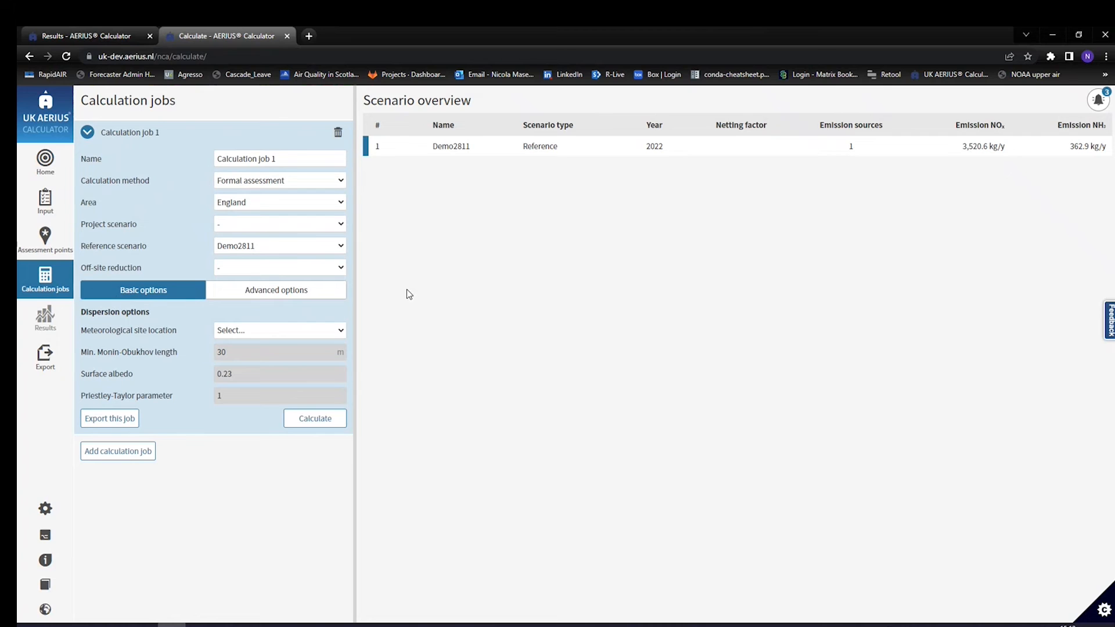
{"action": "left_click_drag", "start_coordinate": [289, 159], "coordinate": [201, 162]}
{"action": "left_click", "coordinate": [281, 165]}
{"action": "left_click", "coordinate": [196, 161]}
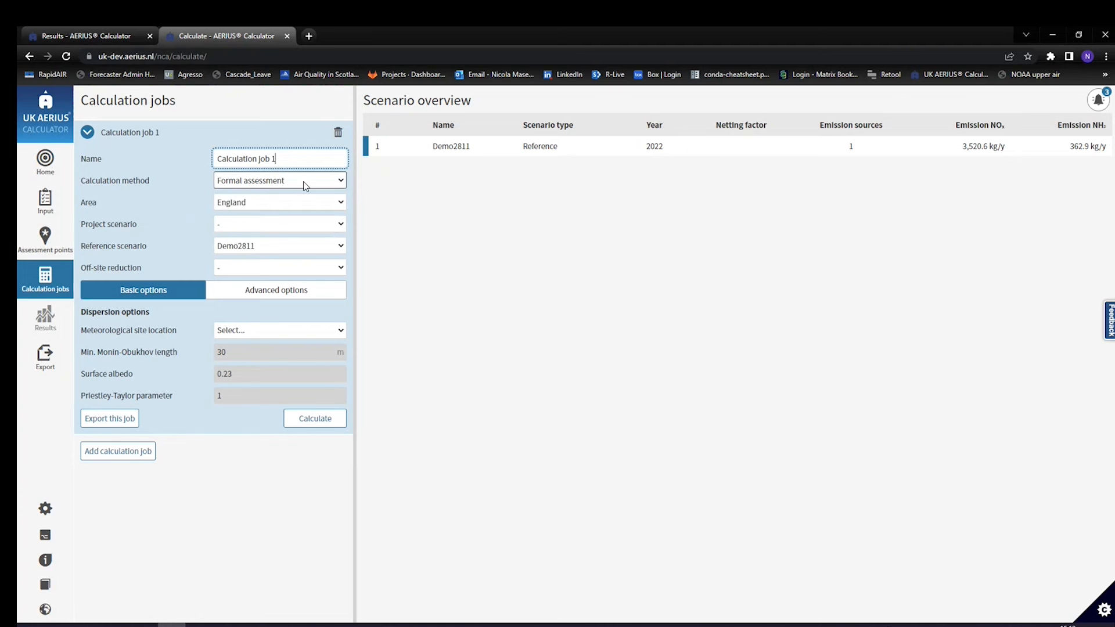
Step: Try the Custom assessment calculation method, check its calculation distance setting, and return the job to Formal assessment
{"action": "left_click", "coordinate": [303, 181]}
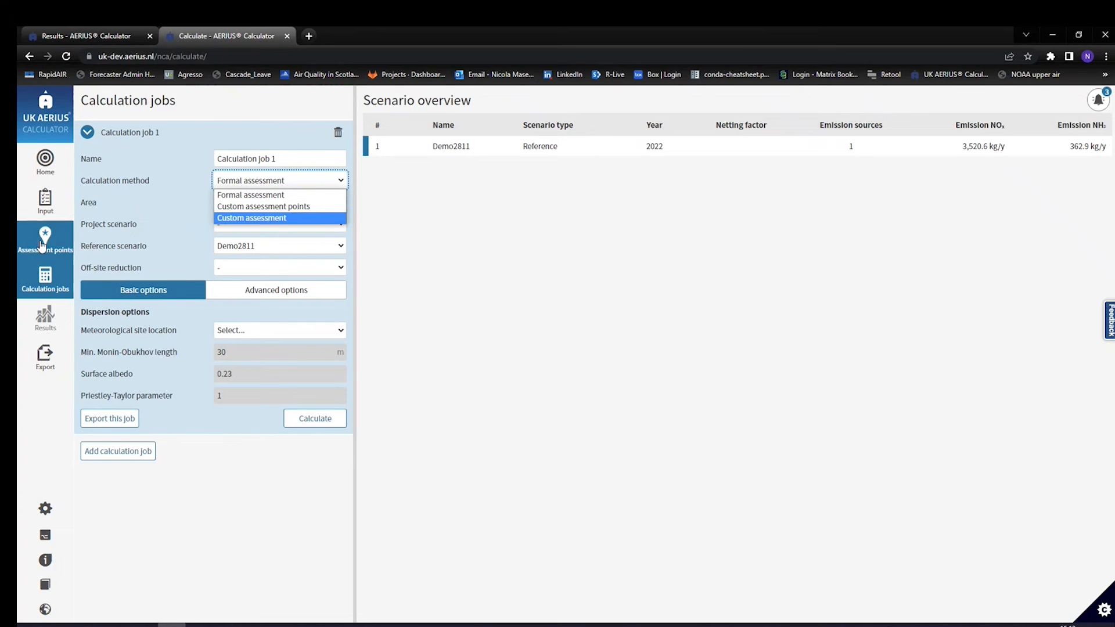
{"action": "left_click", "coordinate": [277, 219]}
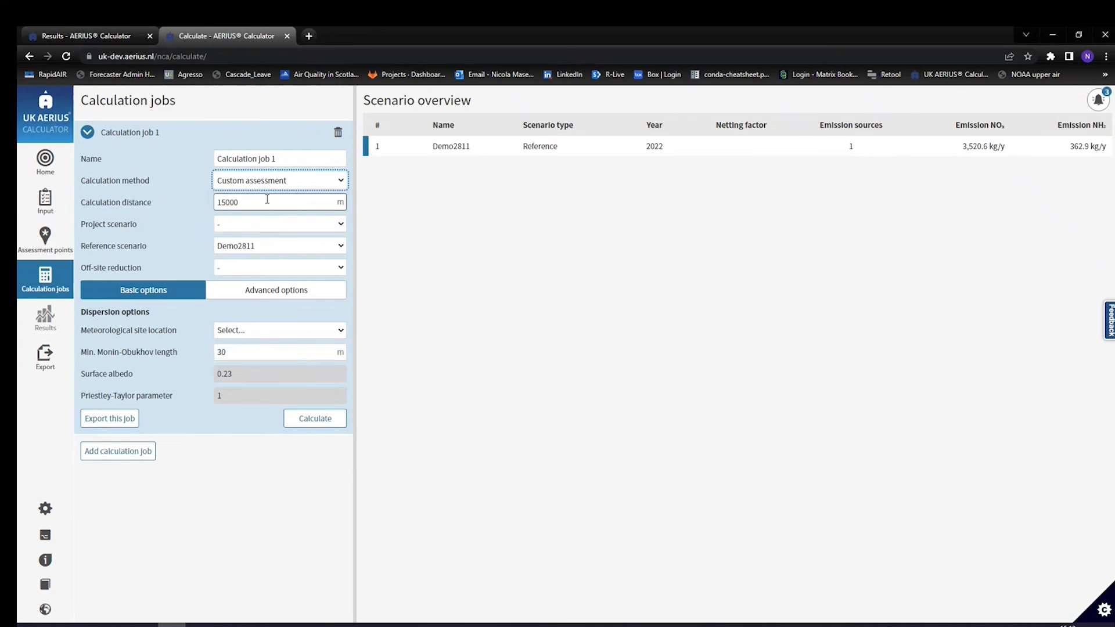
{"action": "left_click", "coordinate": [229, 202]}
{"action": "left_click", "coordinate": [266, 186]}
{"action": "left_click", "coordinate": [270, 195]}
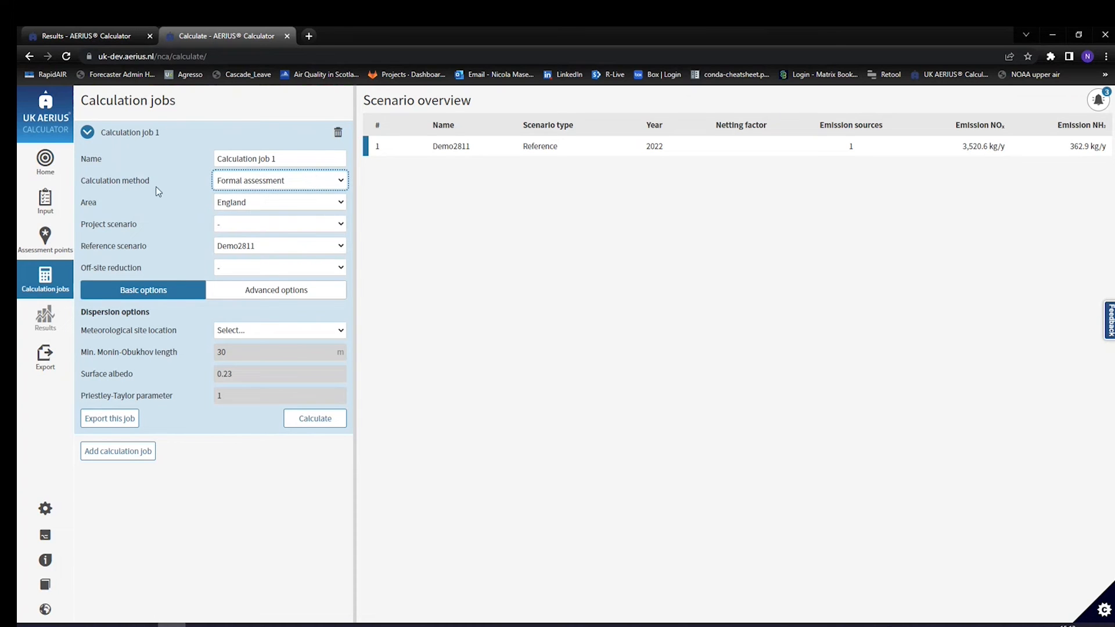
Step: Set the calculation job's area to Scotland
{"action": "left_click", "coordinate": [256, 205]}
{"action": "left_click", "coordinate": [249, 241]}
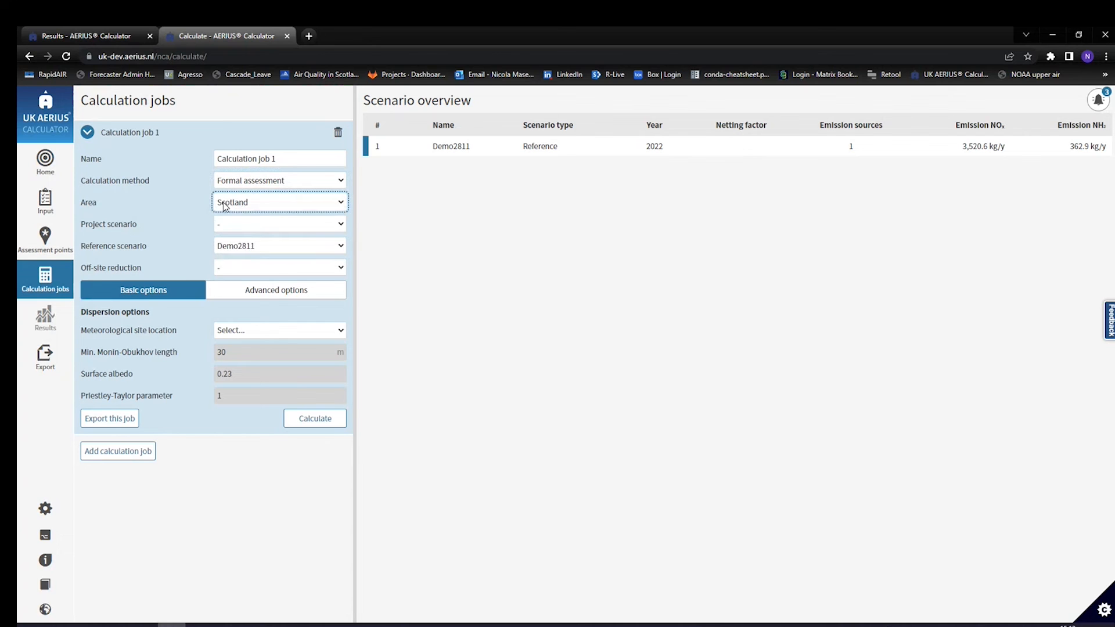
{"action": "left_click", "coordinate": [160, 229]}
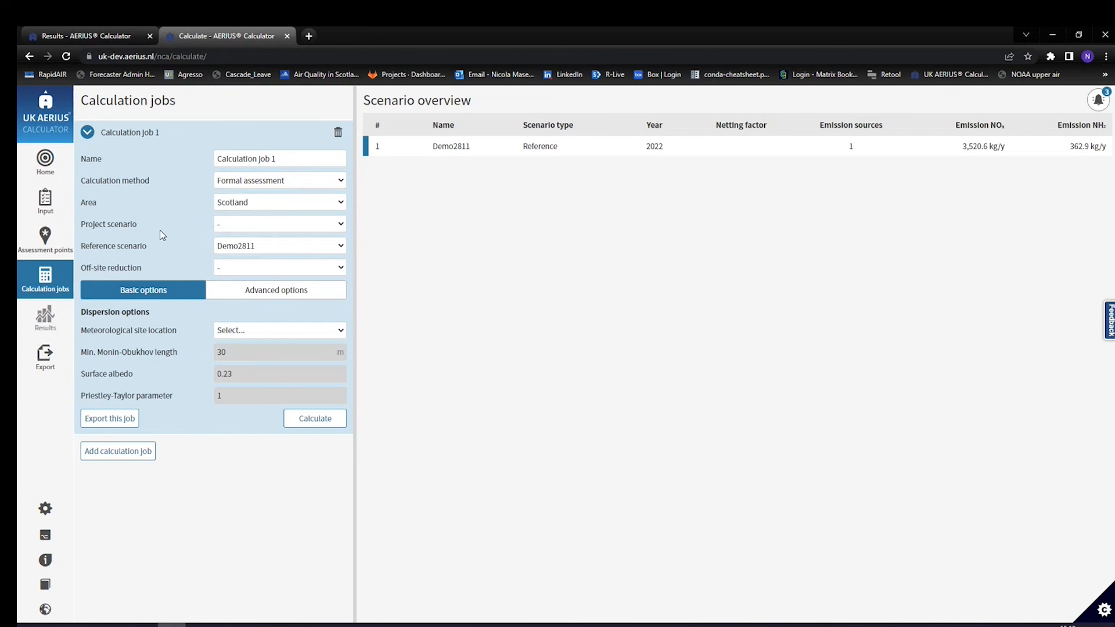
Step: Check the available choices for the job's project scenario, reference scenario and off-site reduction
{"action": "left_click", "coordinate": [271, 225]}
{"action": "left_click", "coordinate": [264, 224]}
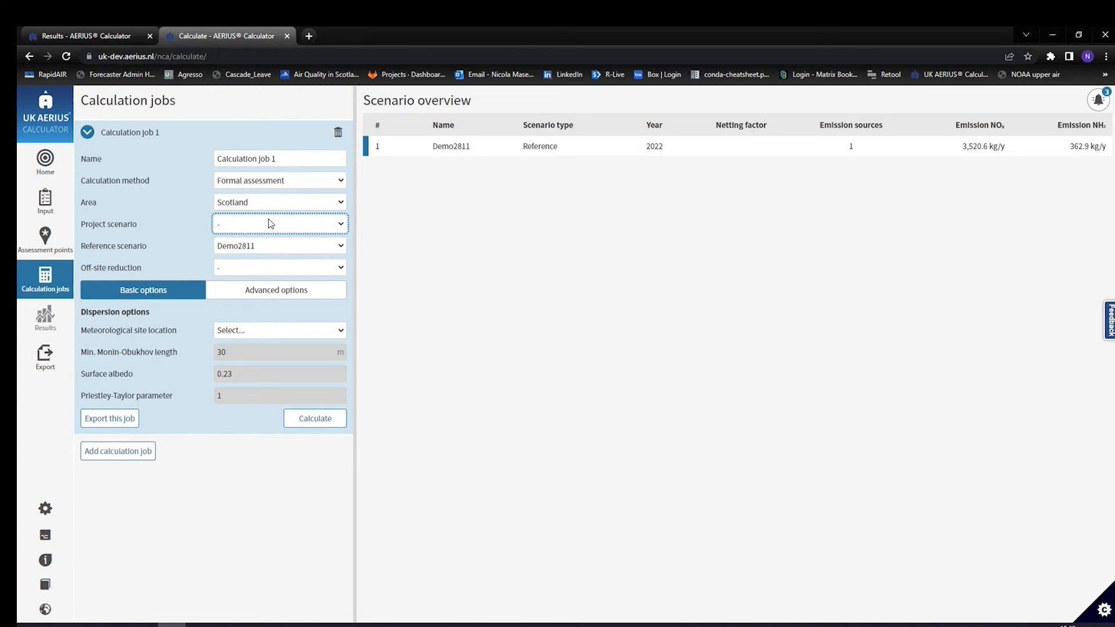
{"action": "left_click", "coordinate": [286, 253]}
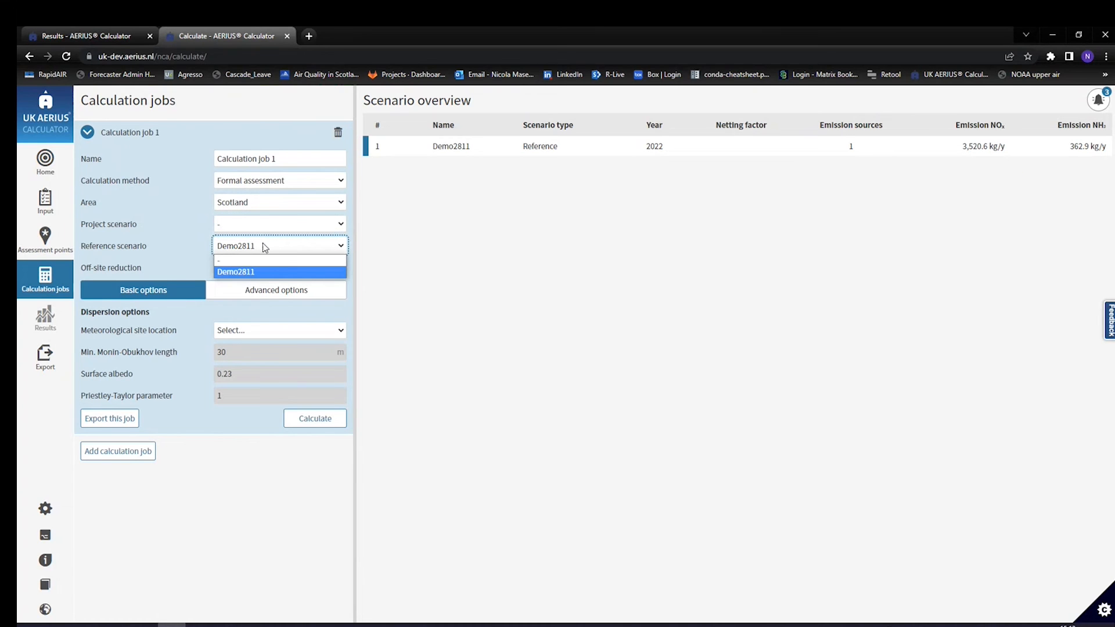
{"action": "left_click", "coordinate": [200, 242]}
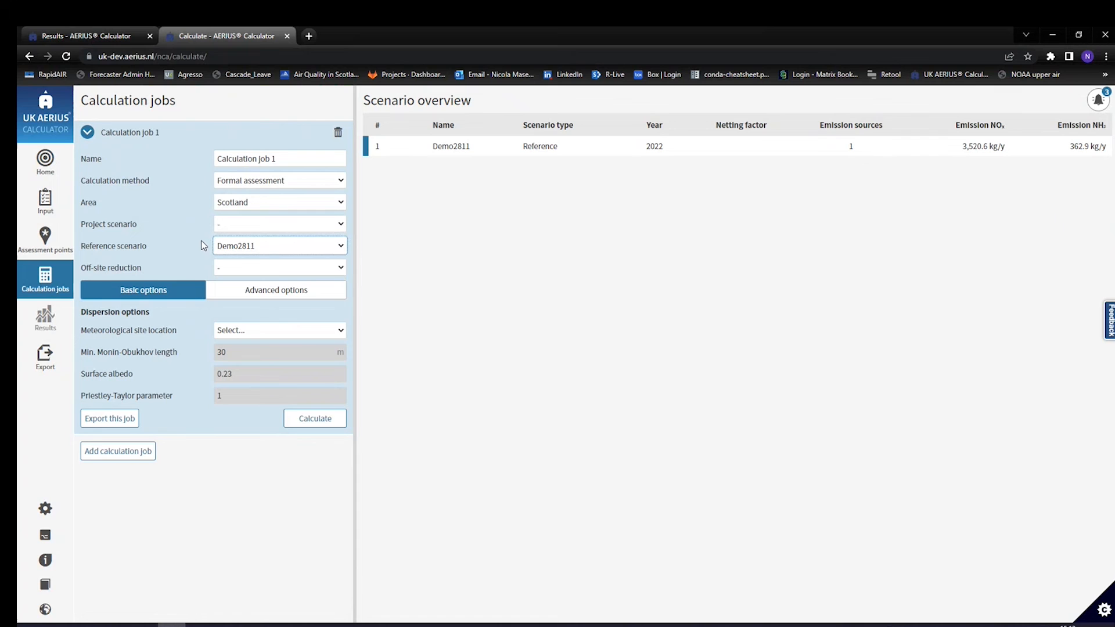
{"action": "left_click", "coordinate": [276, 262]}
{"action": "left_click", "coordinate": [278, 265]}
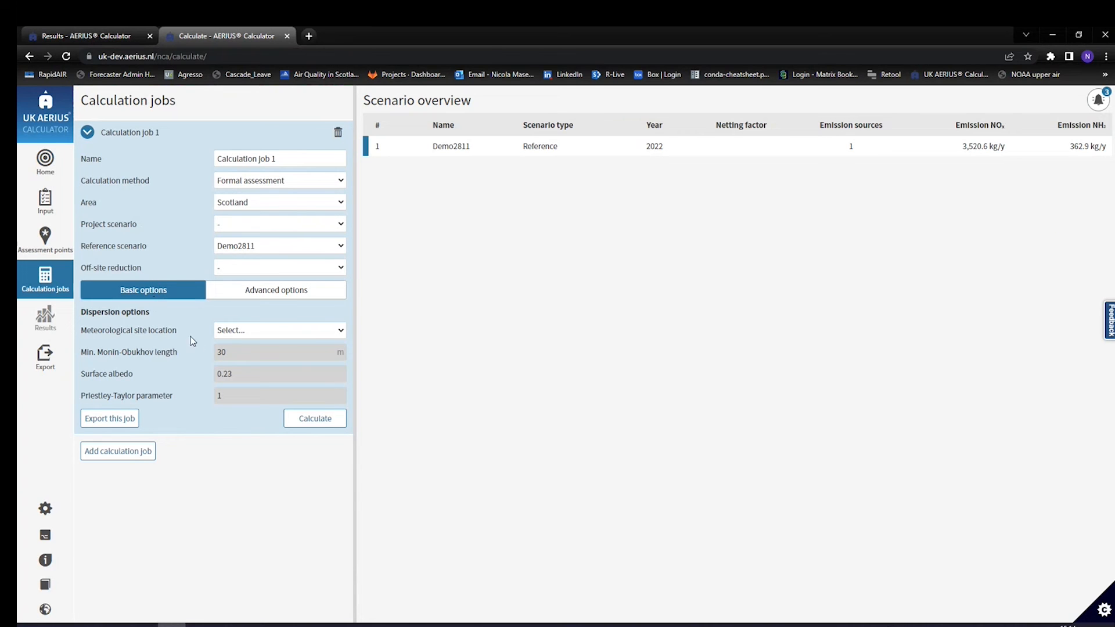
Step: Set the meteorological site location to Charlwood OBS - 2021 and review the job's advanced options
{"action": "left_click", "coordinate": [265, 331]}
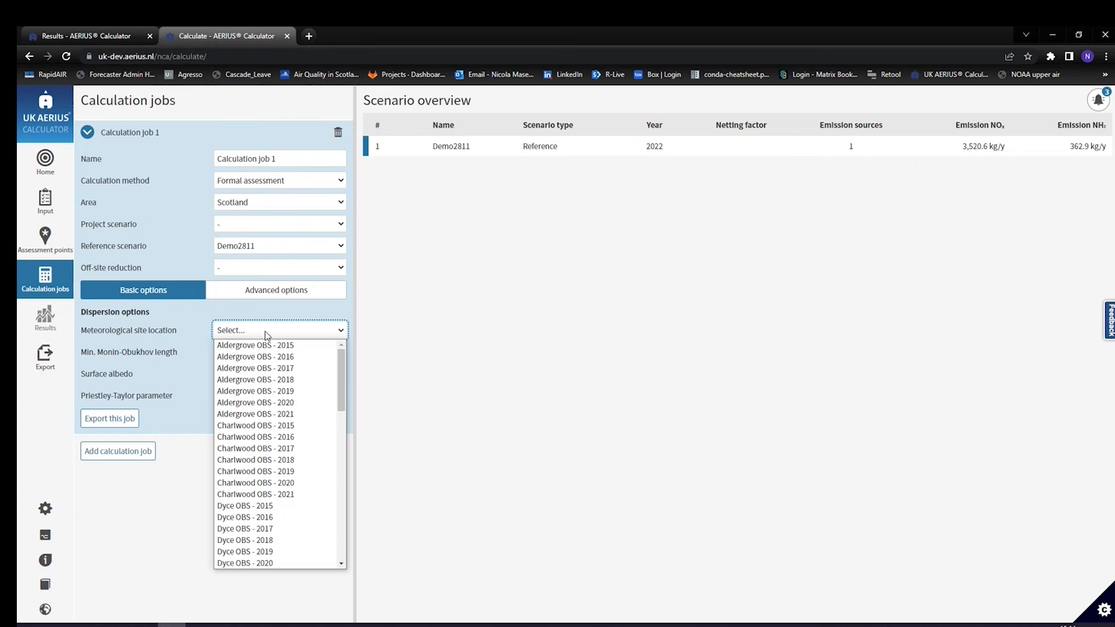
{"action": "scroll", "coordinate": [277, 363], "scroll_direction": "down", "scroll_amount": 5}
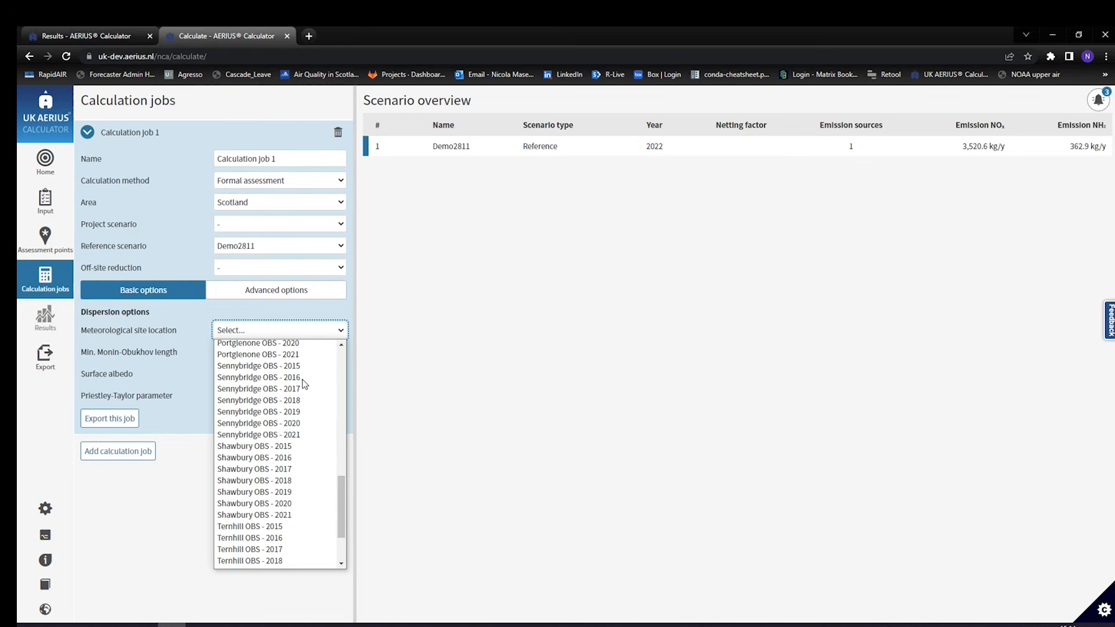
{"action": "scroll", "coordinate": [280, 367], "scroll_direction": "up", "scroll_amount": 10}
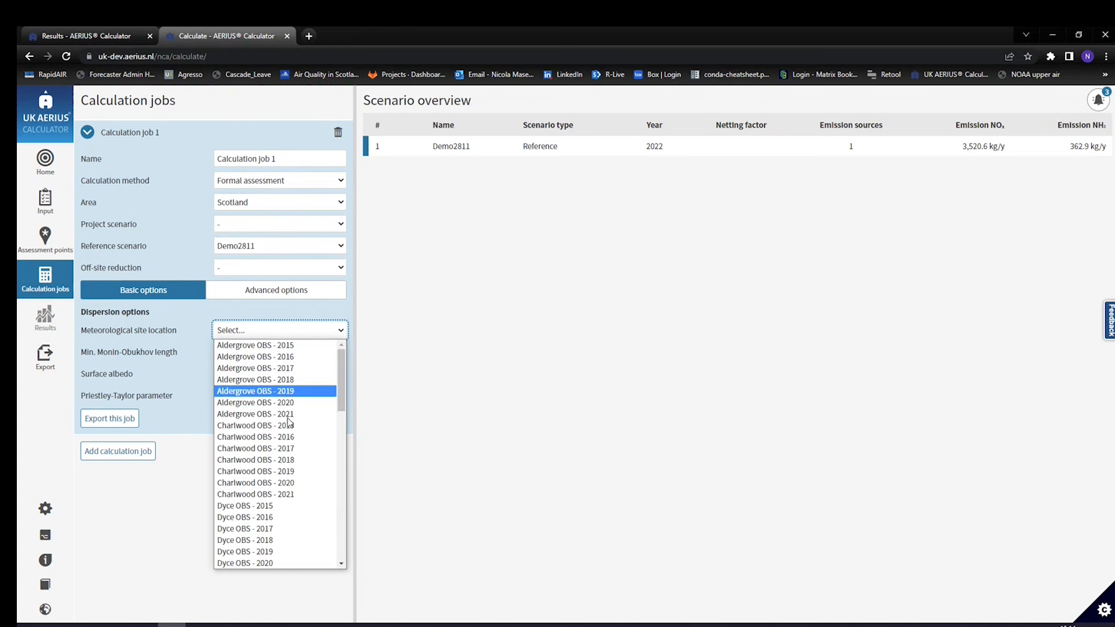
{"action": "left_click", "coordinate": [278, 497]}
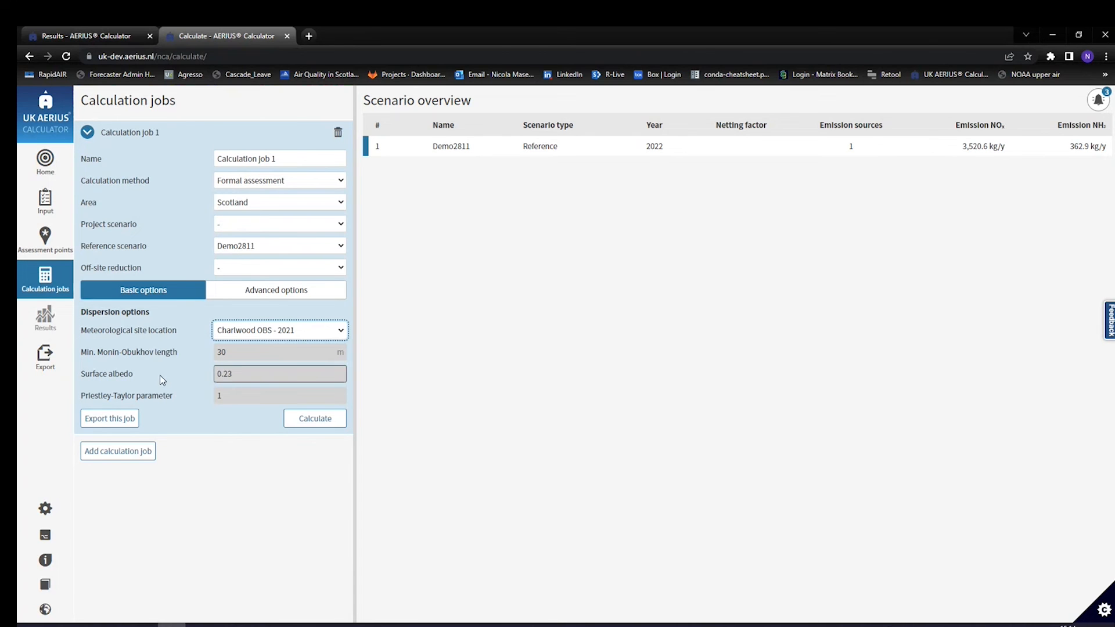
{"action": "left_click", "coordinate": [275, 295]}
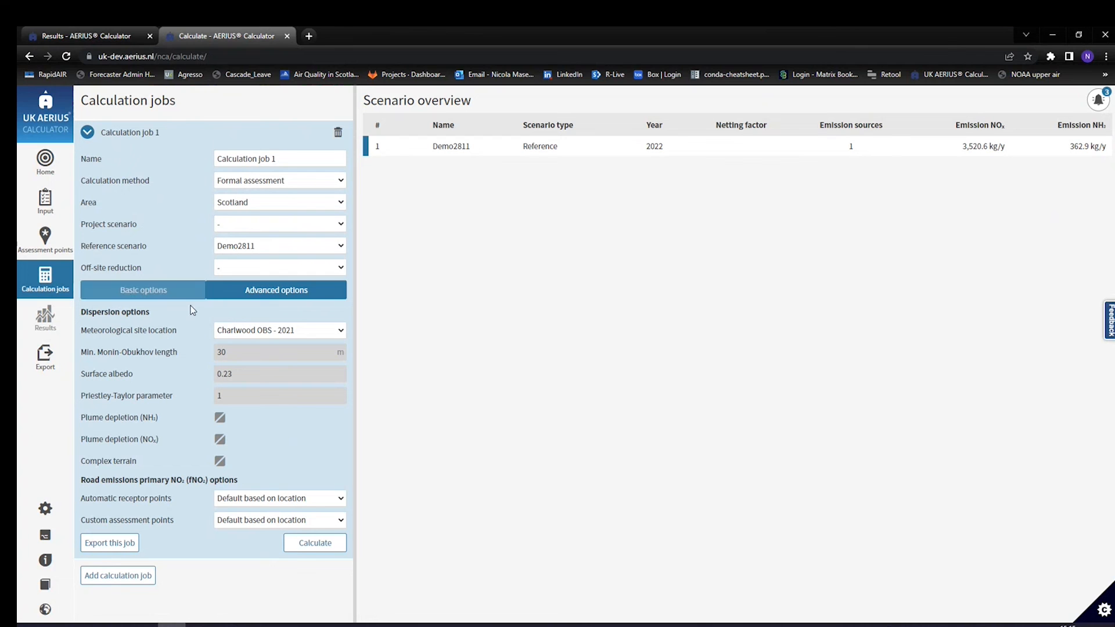
{"action": "left_click", "coordinate": [159, 295]}
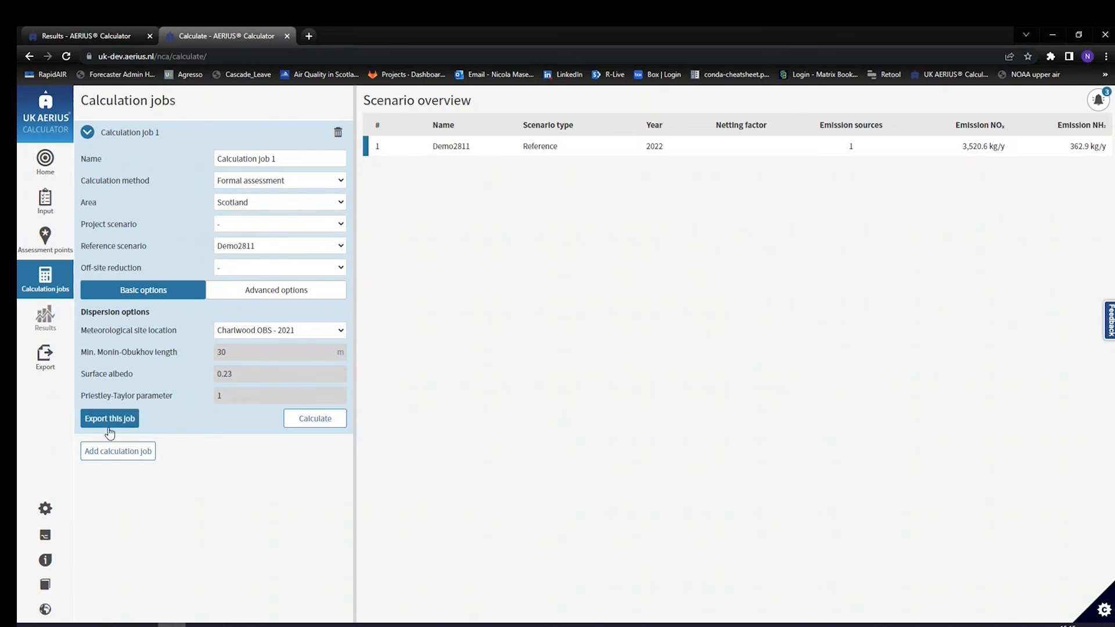
Step: Add AERIUS_gml_20221124081747.zip from the AERIUS_DEMO folder to the files for import
{"action": "left_click", "coordinate": [45, 169]}
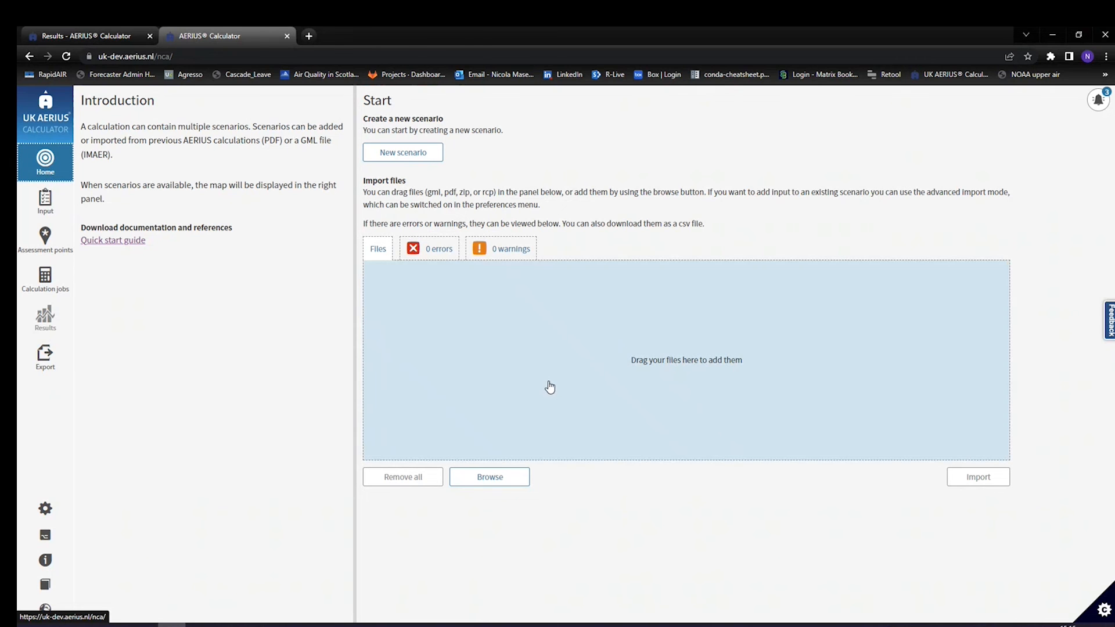
{"action": "left_click", "coordinate": [88, 626]}
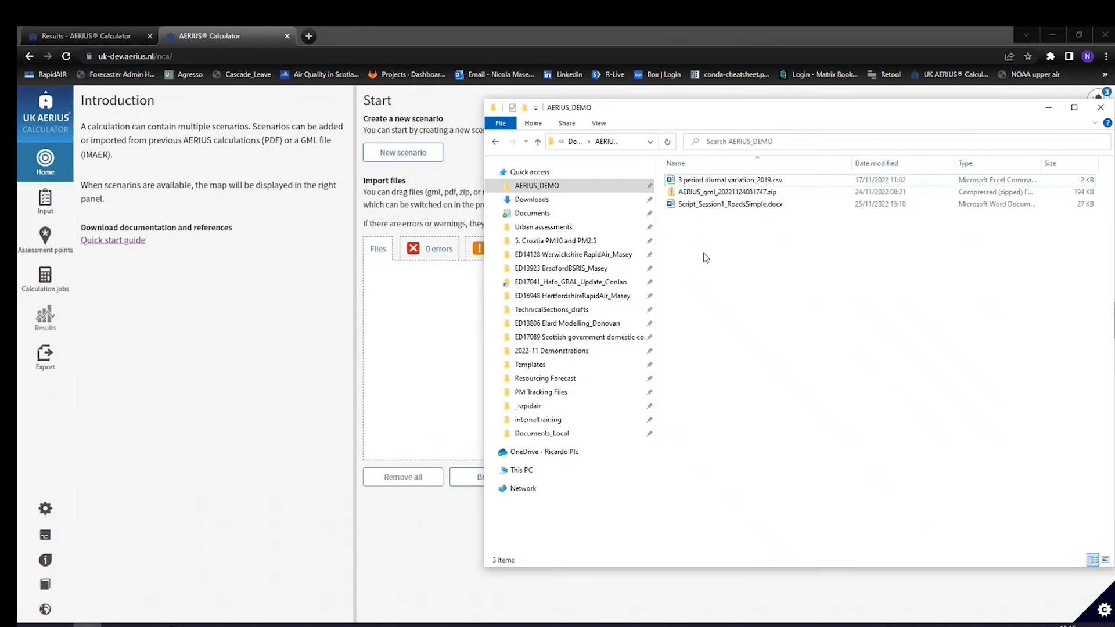
{"action": "left_click", "coordinate": [723, 193]}
{"action": "left_click_drag", "start_coordinate": [723, 197], "coordinate": [429, 375]}
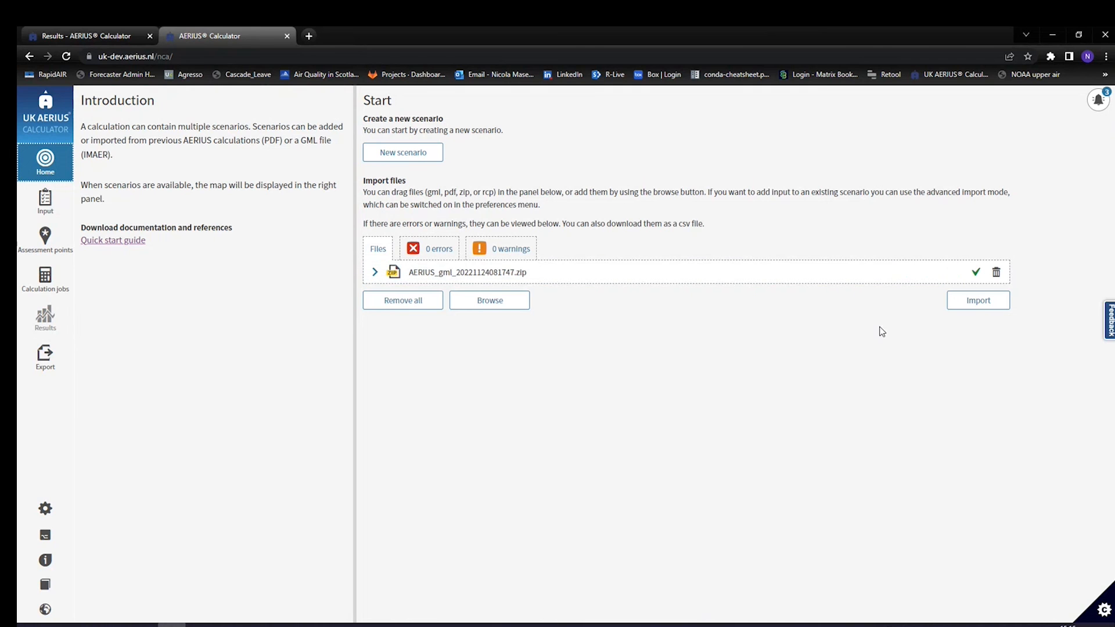
Step: Check the zip file's contents and import errors, and import it
{"action": "left_click", "coordinate": [374, 273]}
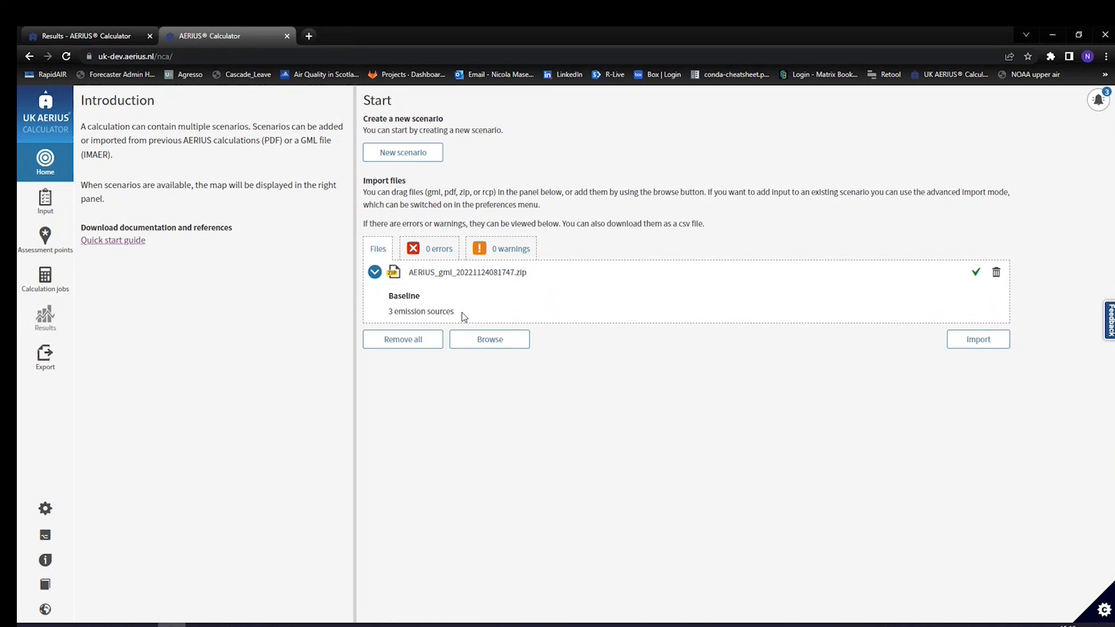
{"action": "left_click", "coordinate": [432, 249]}
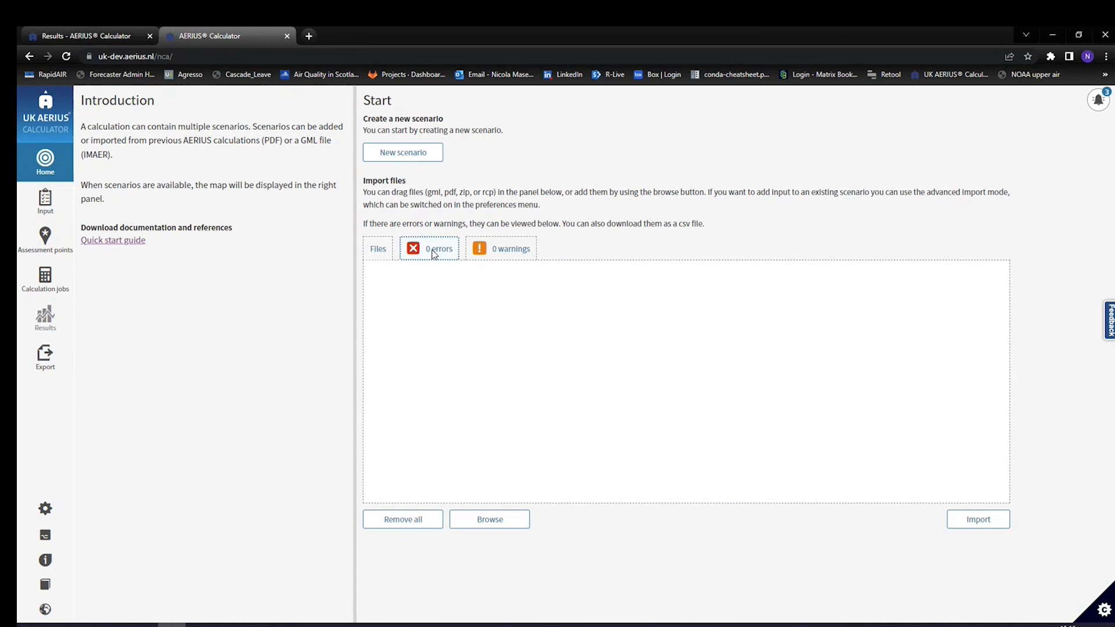
{"action": "left_click", "coordinate": [376, 248]}
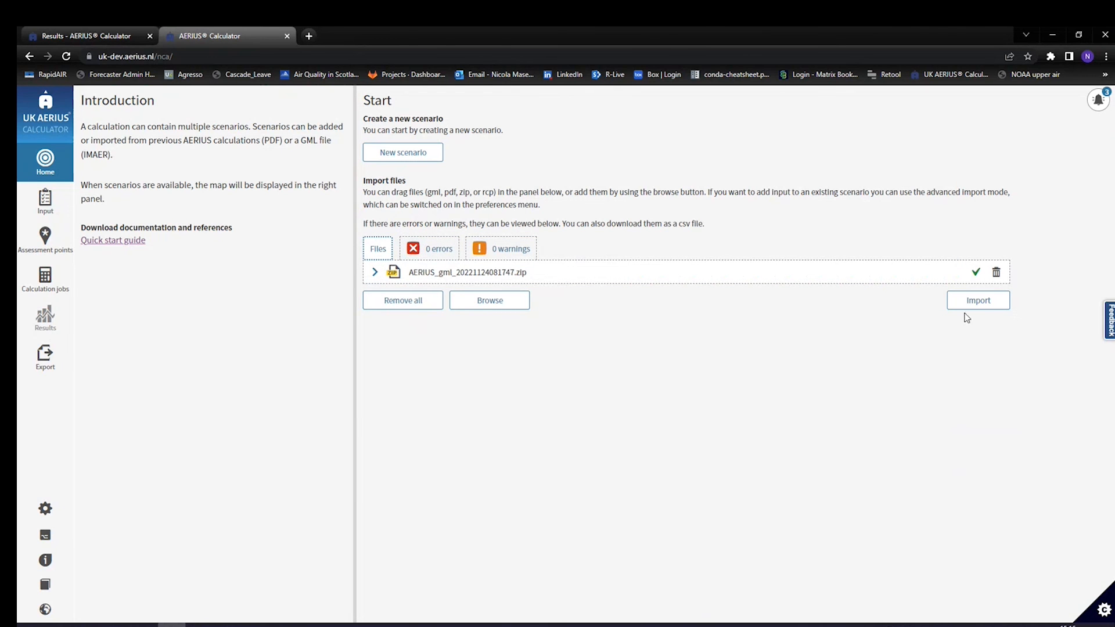
{"action": "left_click", "coordinate": [987, 304]}
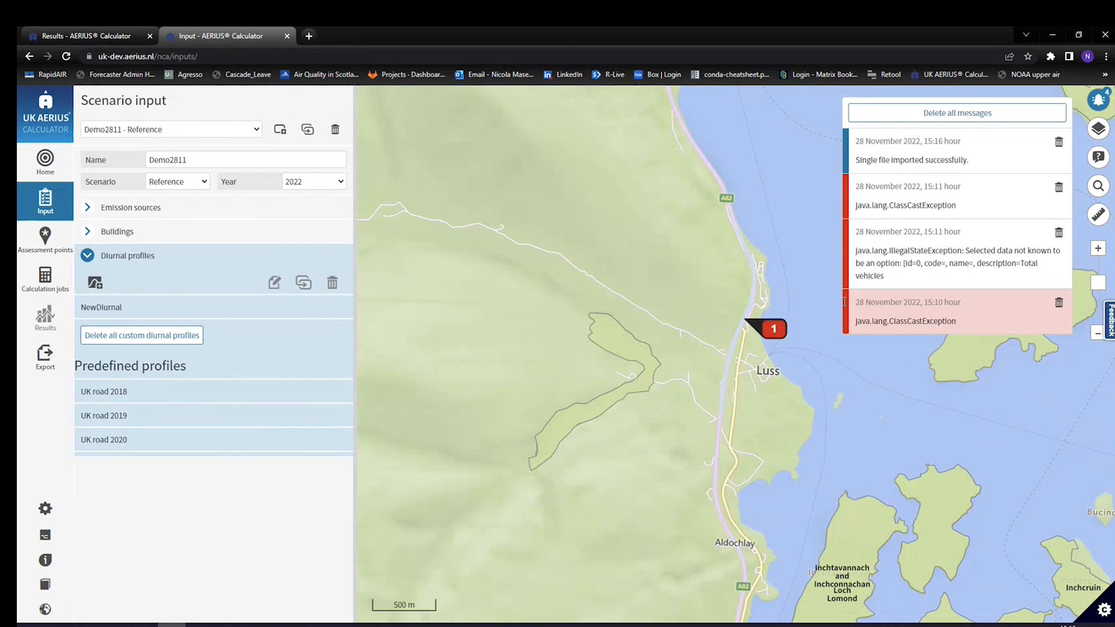
Step: Switch to the Baseline - Reference scenario and list the emission sources in its road transport network
{"action": "left_click", "coordinate": [171, 129]}
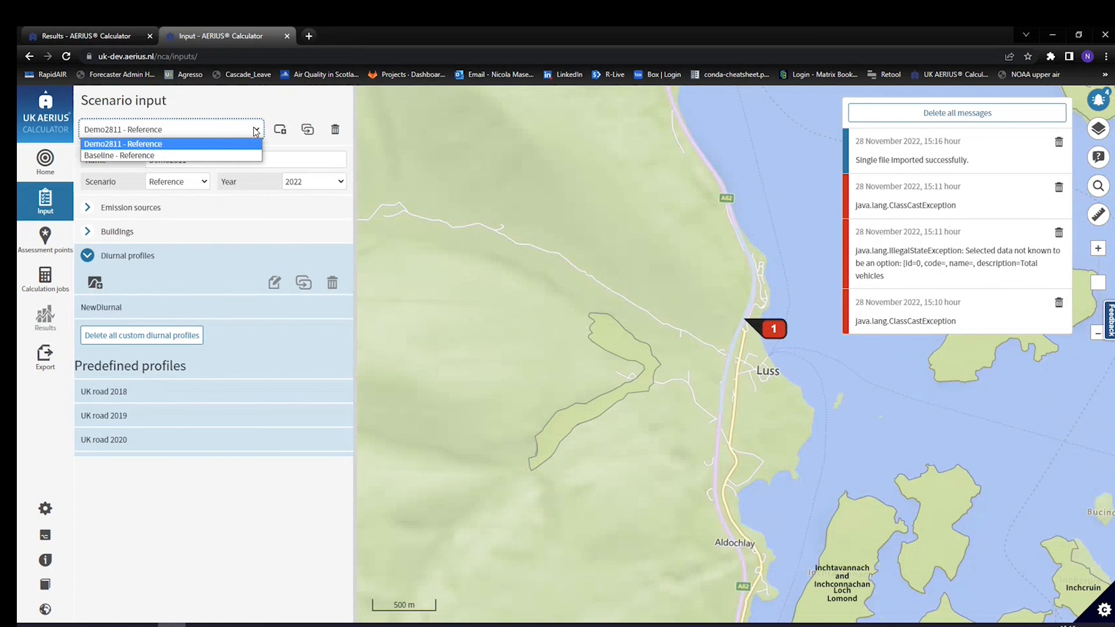
{"action": "left_click", "coordinate": [124, 156]}
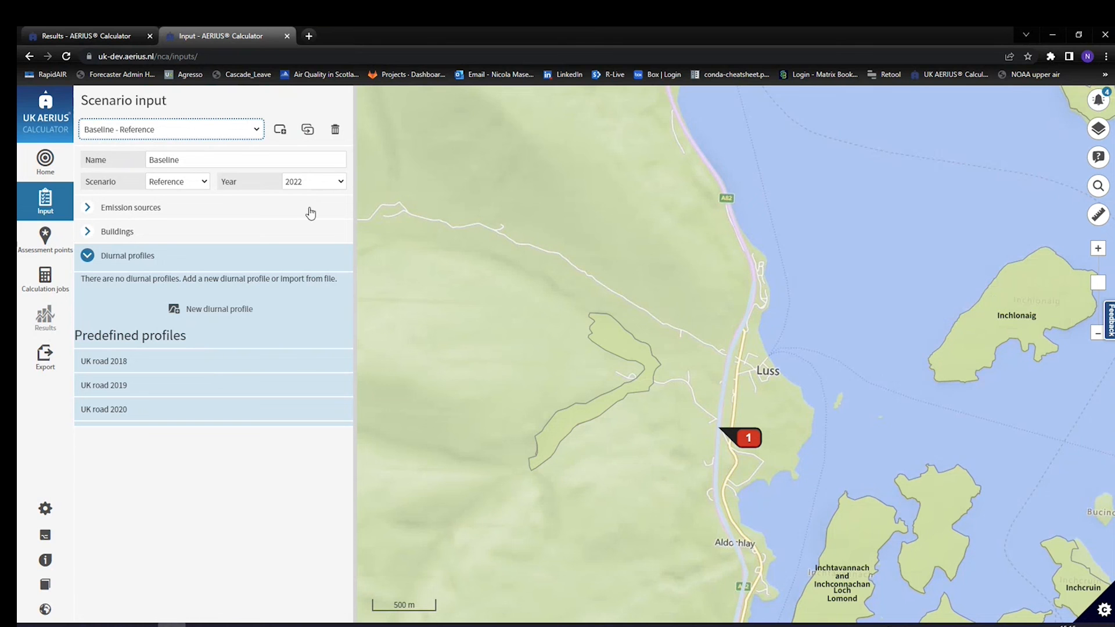
{"action": "left_click", "coordinate": [87, 210]}
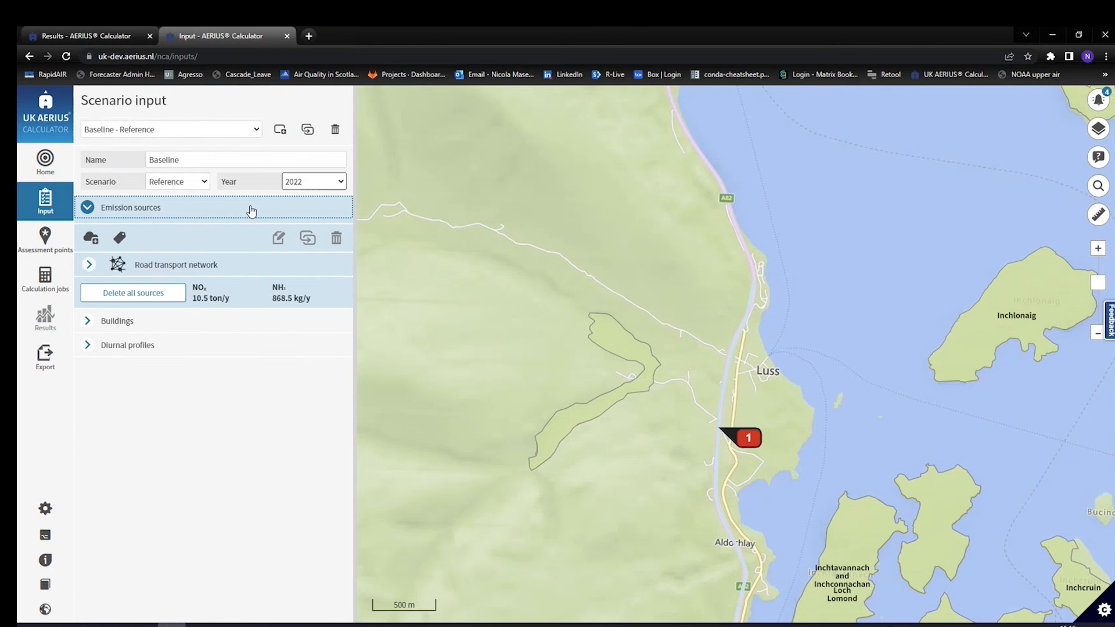
{"action": "left_click", "coordinate": [91, 266]}
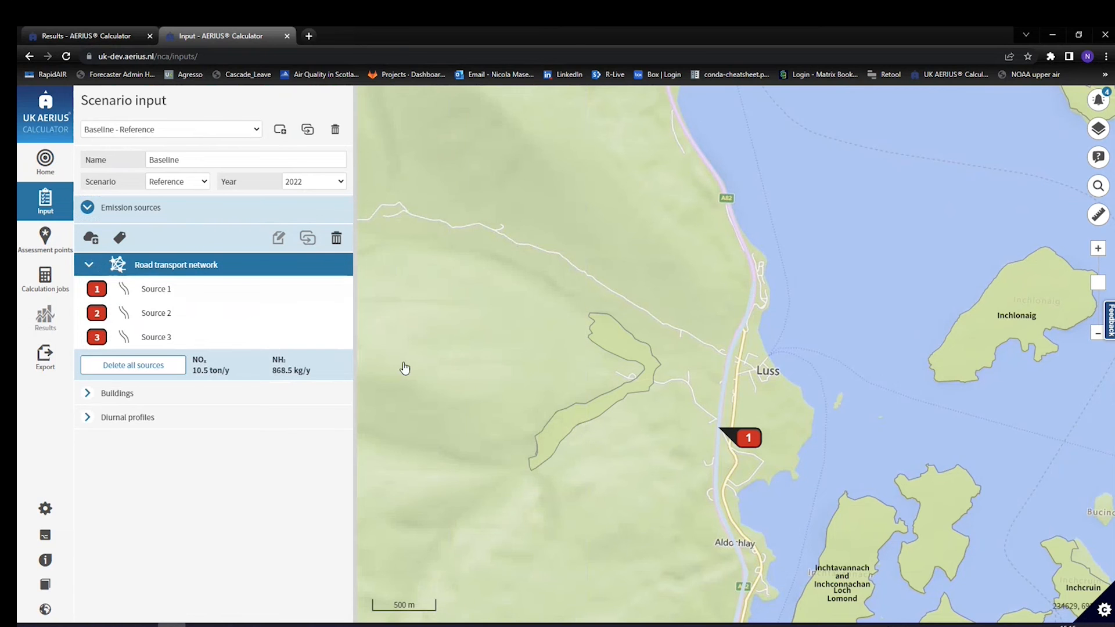
Step: Review the characteristics, traffic and map location of road Source 1, Source 2 and Source 3
{"action": "left_click", "coordinate": [203, 312]}
{"action": "left_click", "coordinate": [178, 290]}
{"action": "left_click", "coordinate": [179, 314]}
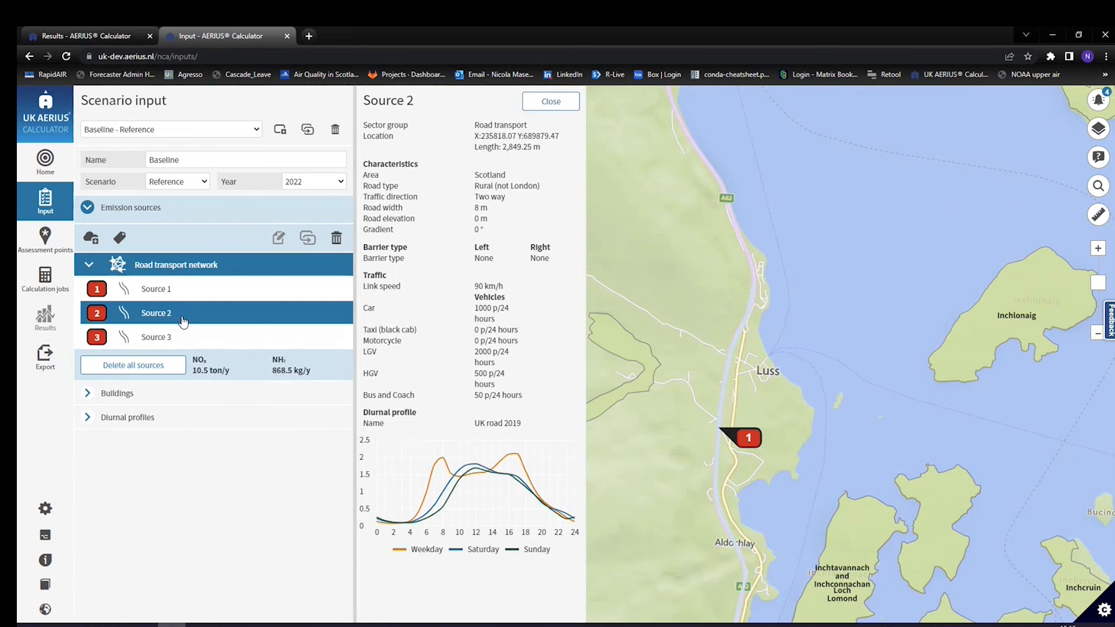
{"action": "left_click", "coordinate": [160, 290]}
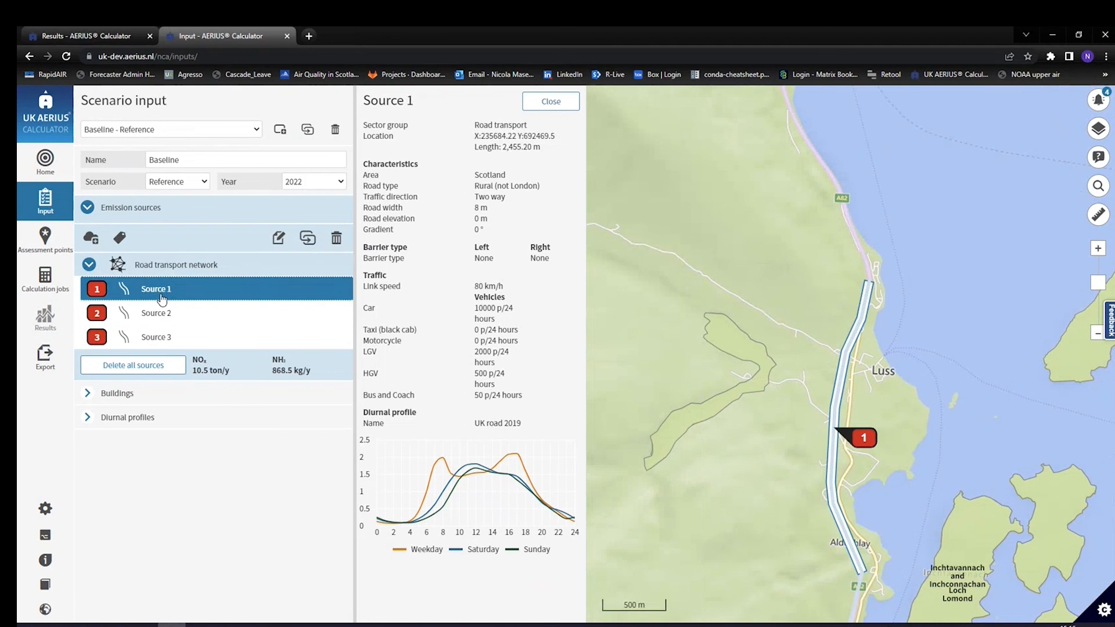
{"action": "left_click", "coordinate": [171, 334], "text": "ctrl"}
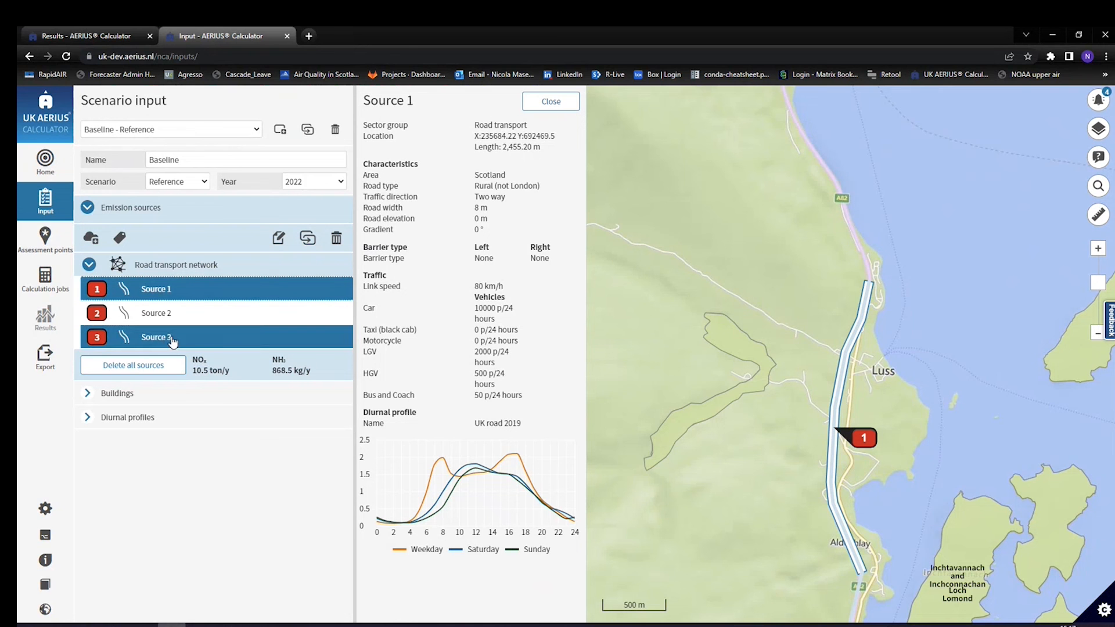
{"action": "left_click", "coordinate": [173, 339]}
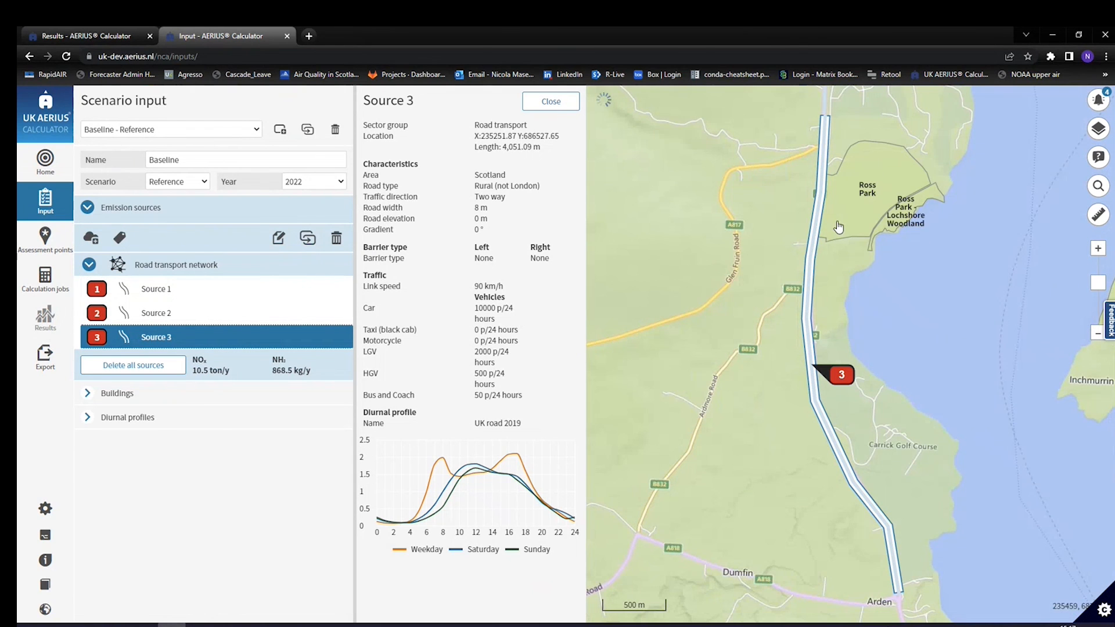
Step: Start the calculation of Calculation job 2 for the Baseline scenario and open its results
{"action": "left_click", "coordinate": [51, 284]}
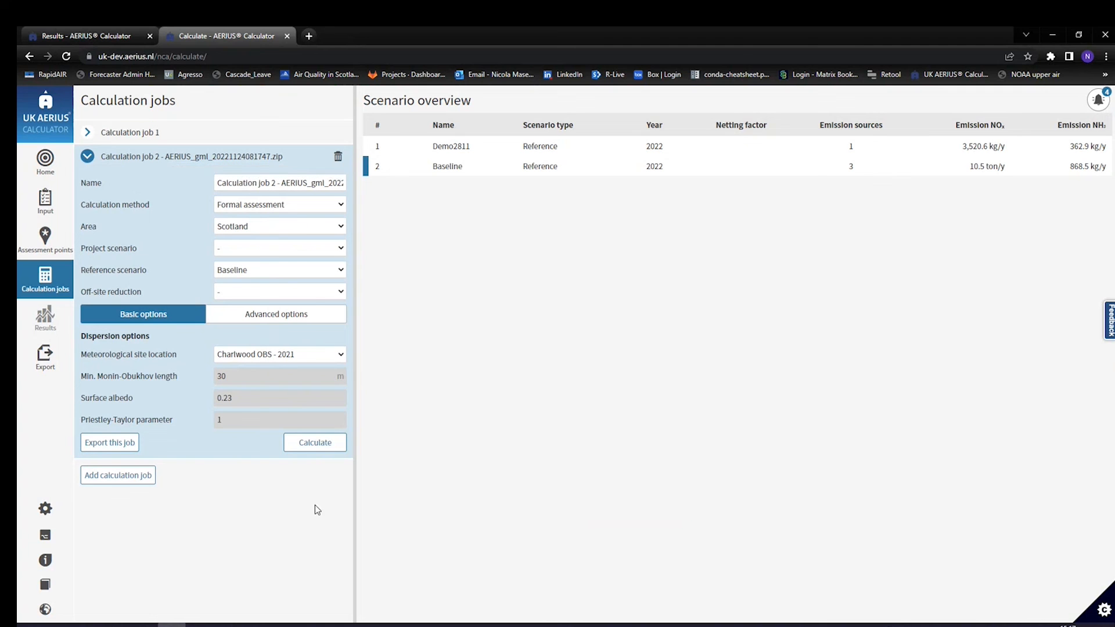
{"action": "left_click", "coordinate": [323, 449]}
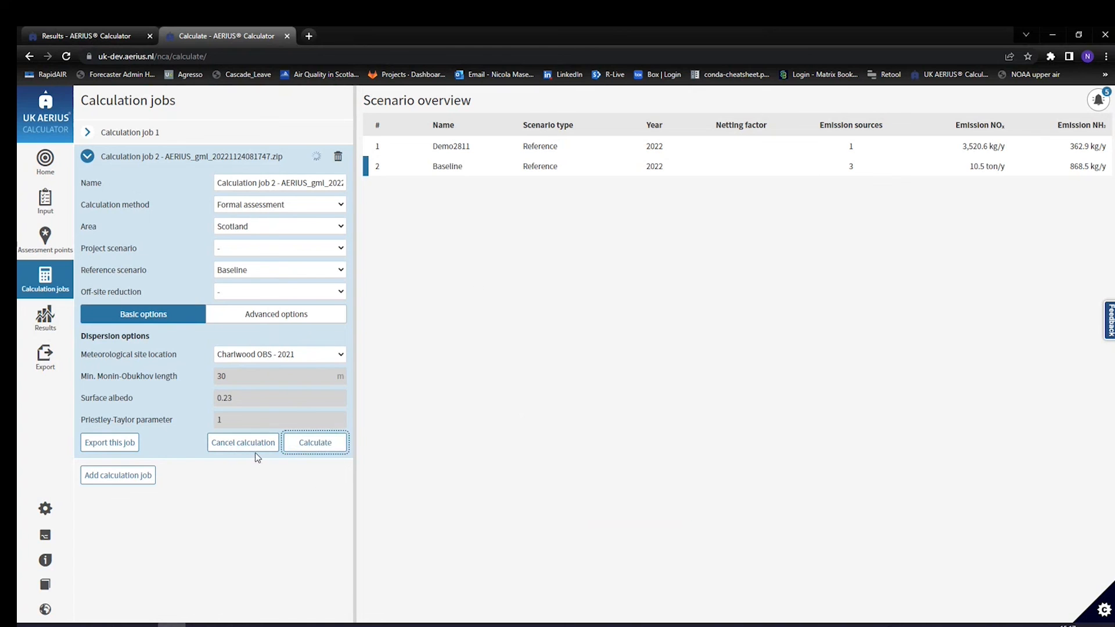
{"action": "left_click", "coordinate": [48, 324]}
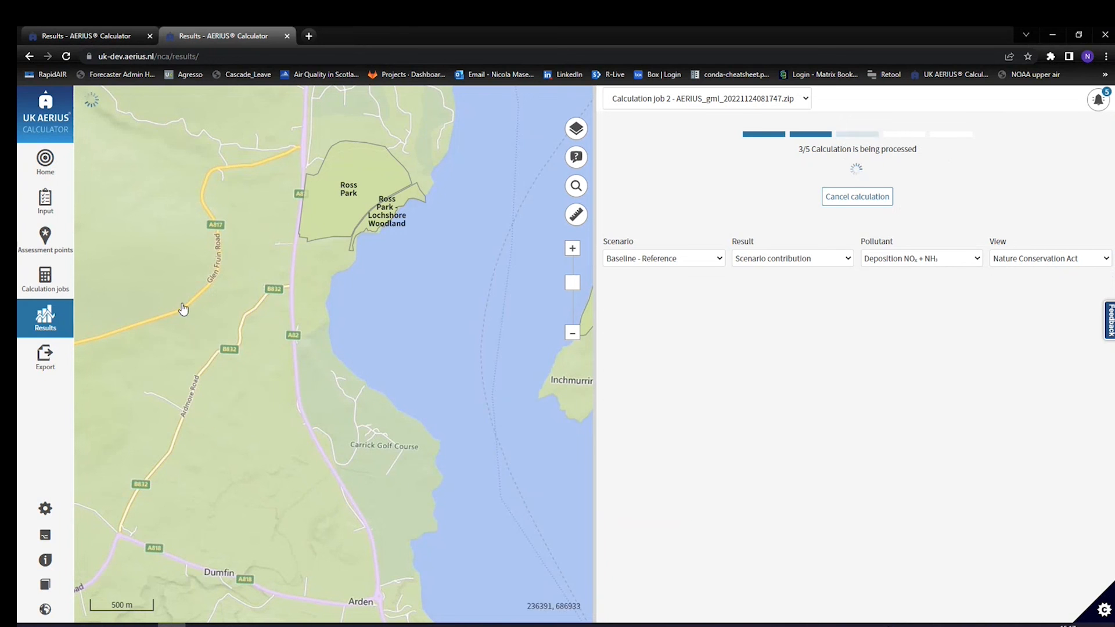
Step: Return to the results of Calculation job 1 and view the scenario contributions summary, then its scenario results
{"action": "left_click", "coordinate": [108, 38]}
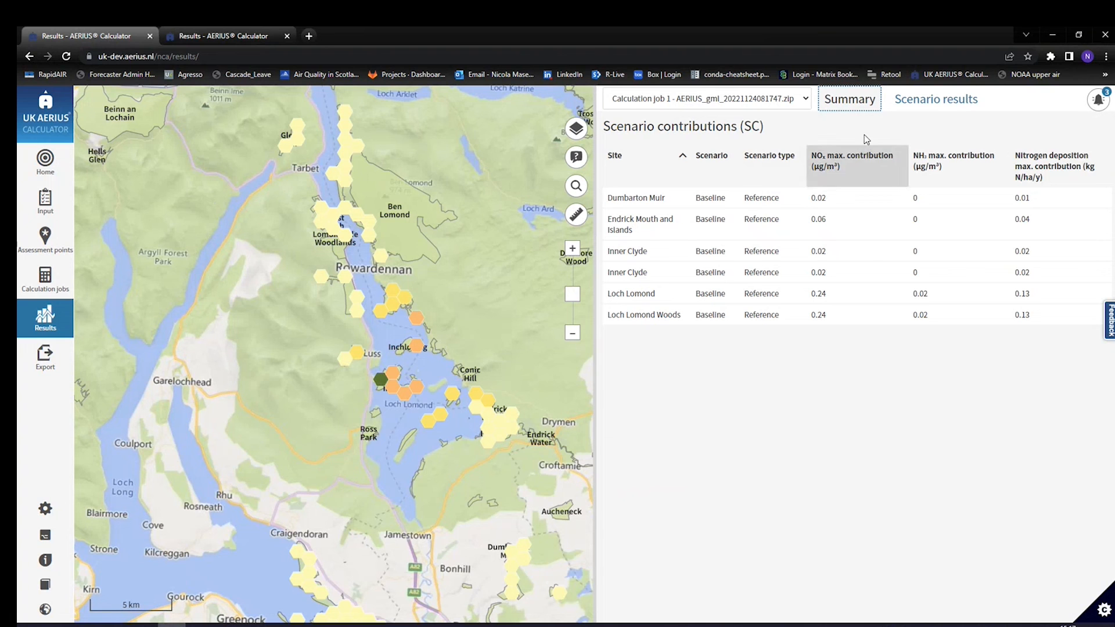
{"action": "left_click", "coordinate": [845, 97]}
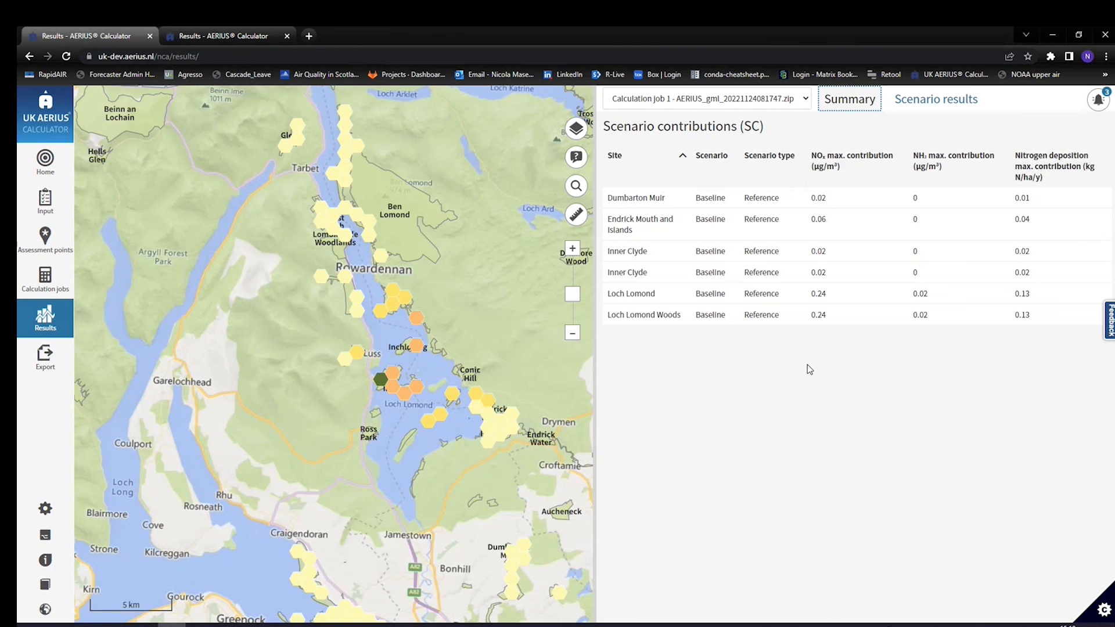
{"action": "left_click", "coordinate": [936, 98]}
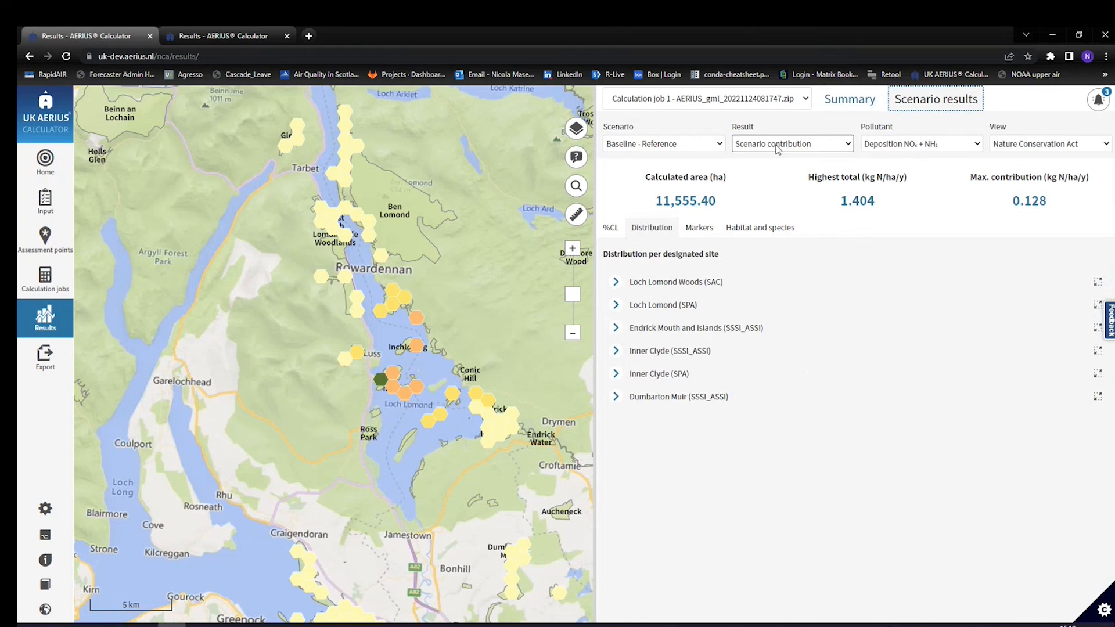
Step: Check the available scenario, result and pollutant options for the Calculation job 1 results, keeping Deposition NOₓ + NH₃
{"action": "left_click", "coordinate": [721, 145]}
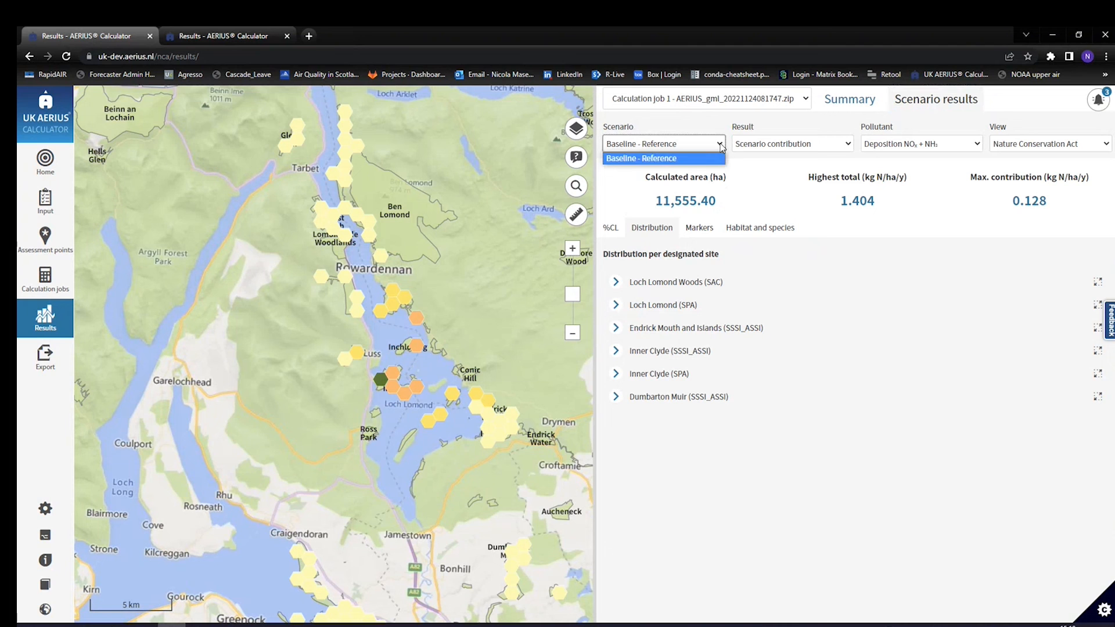
{"action": "left_click", "coordinate": [687, 163]}
{"action": "left_click", "coordinate": [824, 145]}
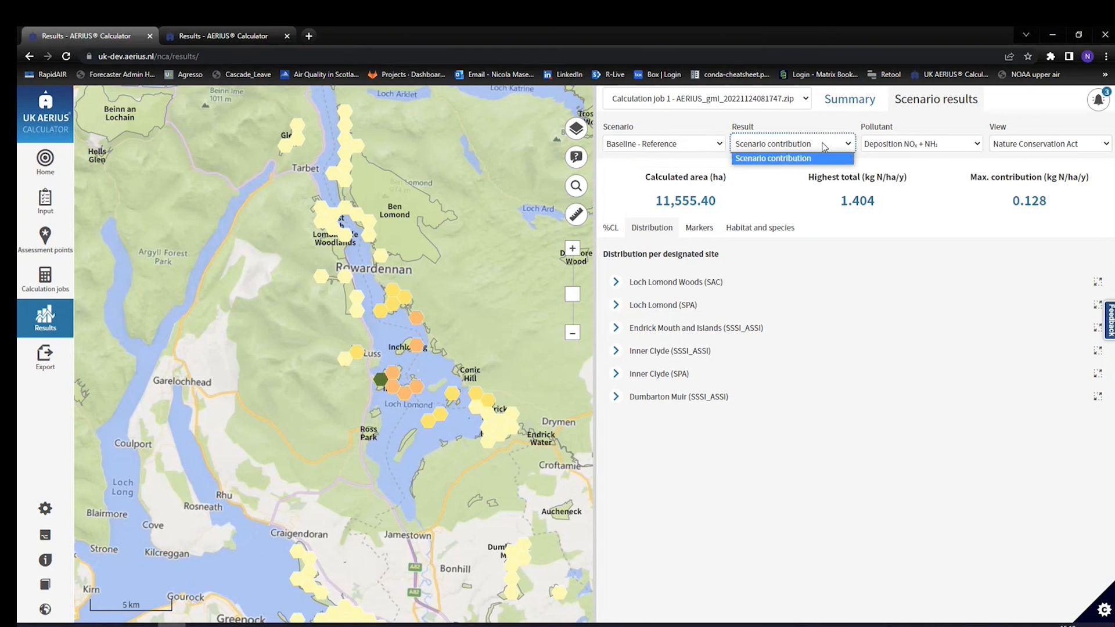
{"action": "left_click", "coordinate": [791, 143]}
{"action": "left_click", "coordinate": [919, 145]}
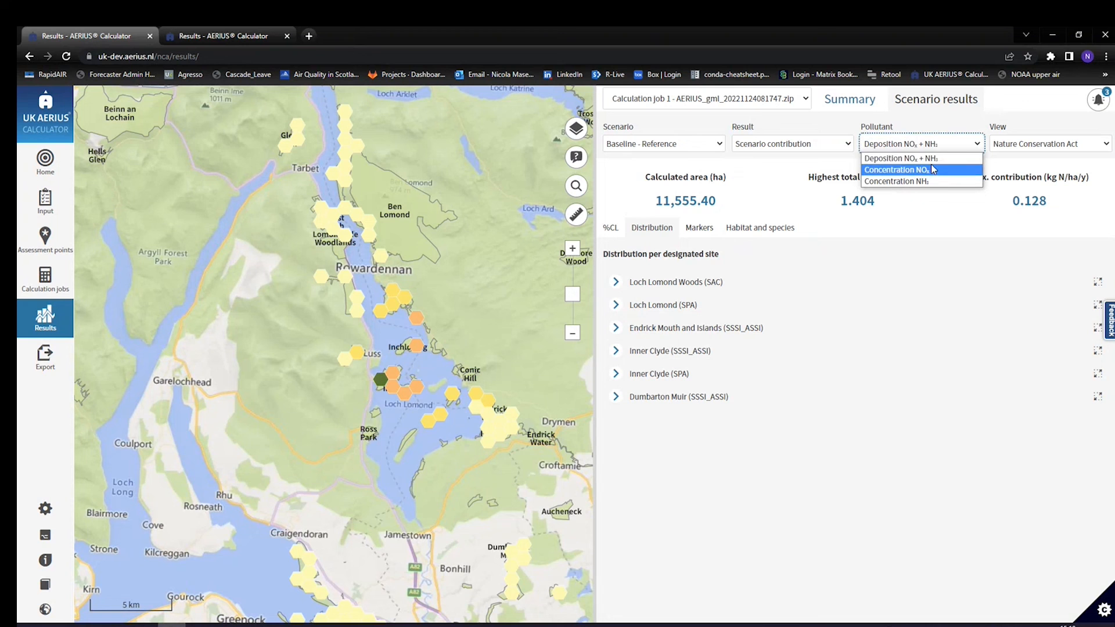
{"action": "left_click", "coordinate": [936, 146]}
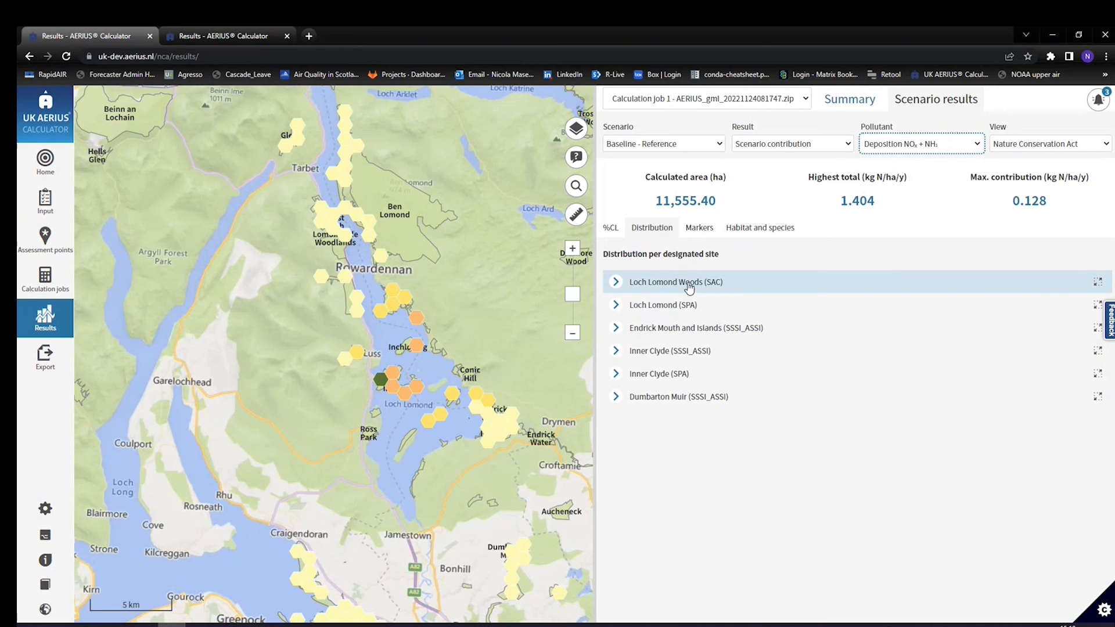
Step: Examine the percentage critical load view and the deposition distribution for Loch Lomond Woods (SAC), locating that site on the map
{"action": "left_click", "coordinate": [609, 230]}
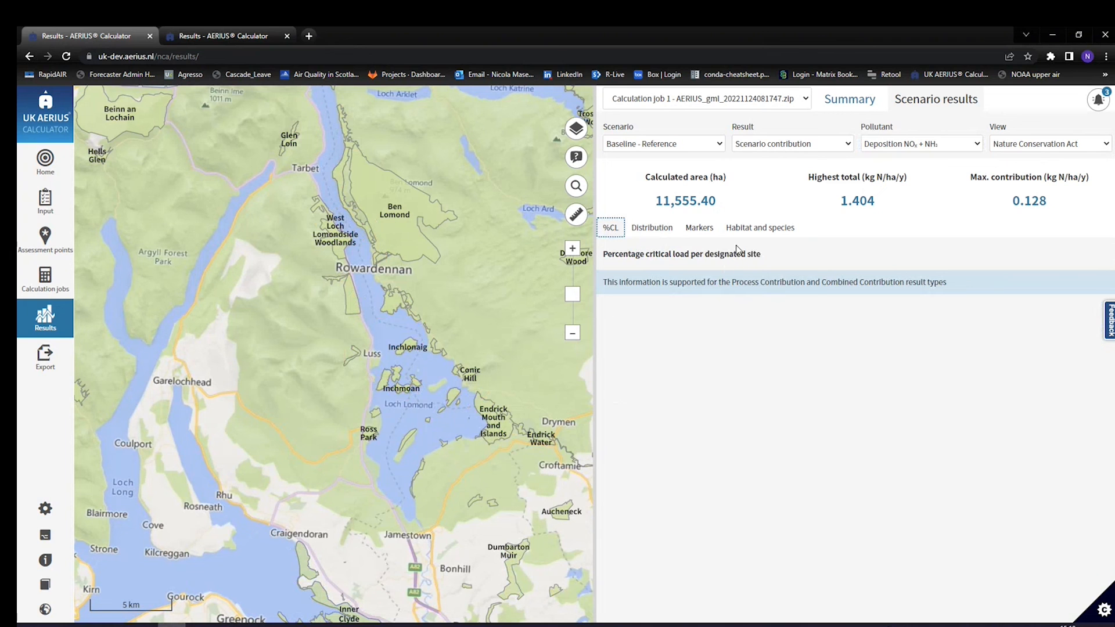
{"action": "left_click", "coordinate": [656, 232]}
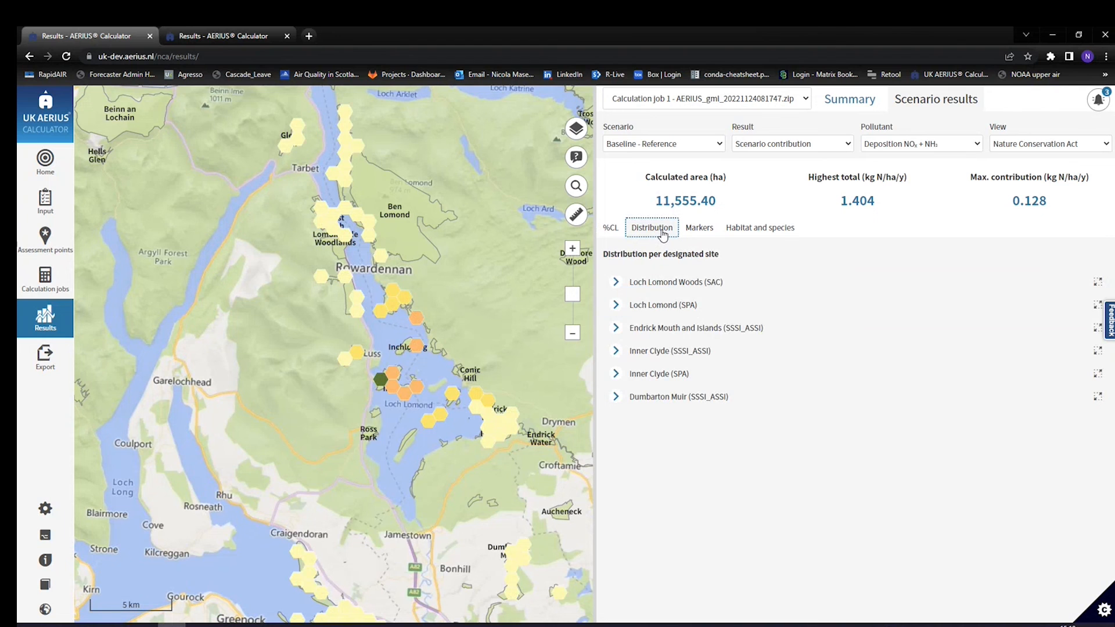
{"action": "left_click", "coordinate": [616, 281]}
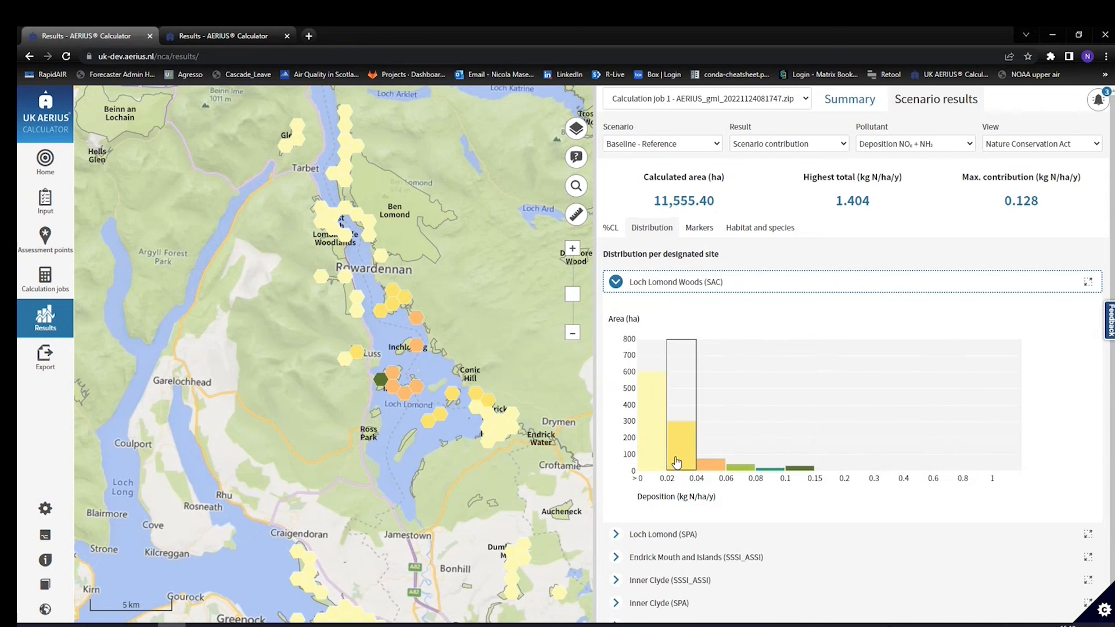
{"action": "left_click", "coordinate": [1088, 283]}
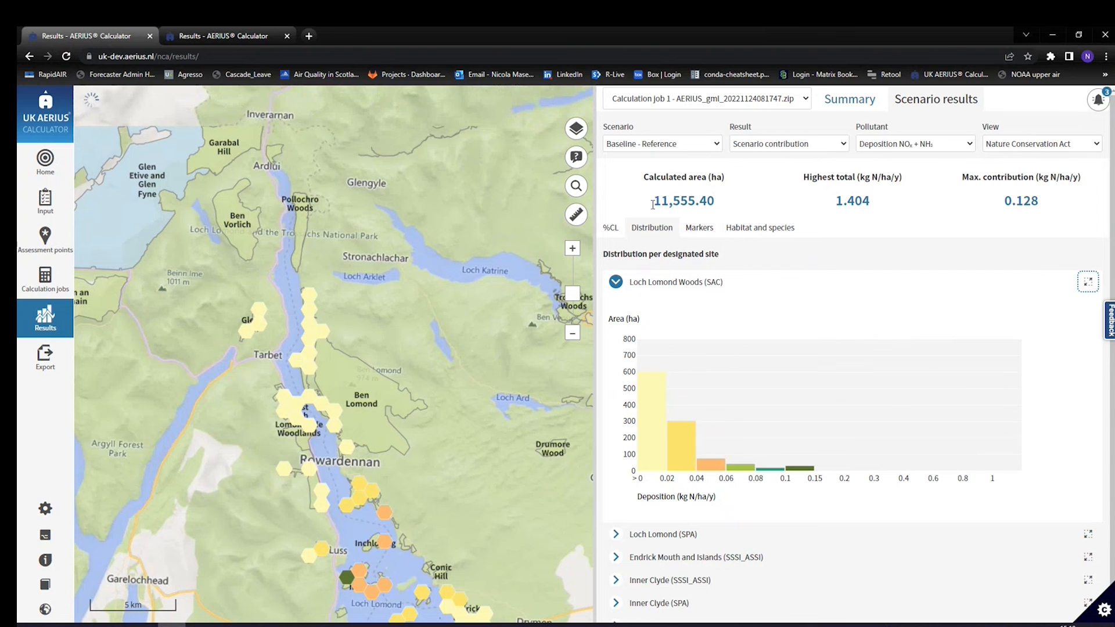
{"action": "left_click", "coordinate": [615, 282]}
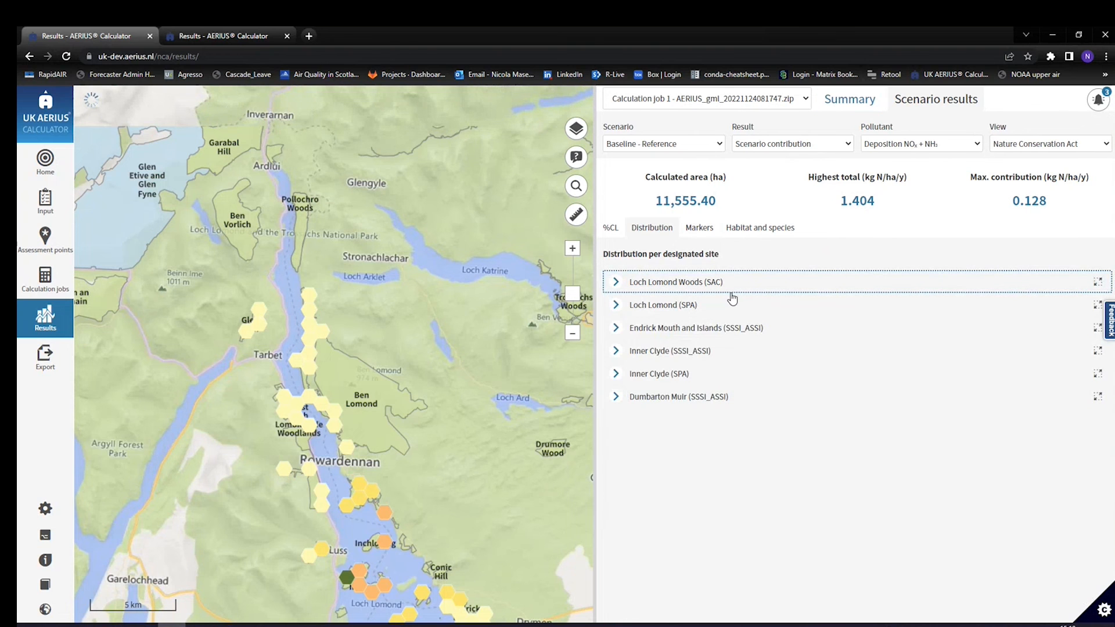
Step: Inspect the result markers near Luss and the habitat and species results for Loch Lomond Woods (SAC)
{"action": "left_click", "coordinate": [708, 233]}
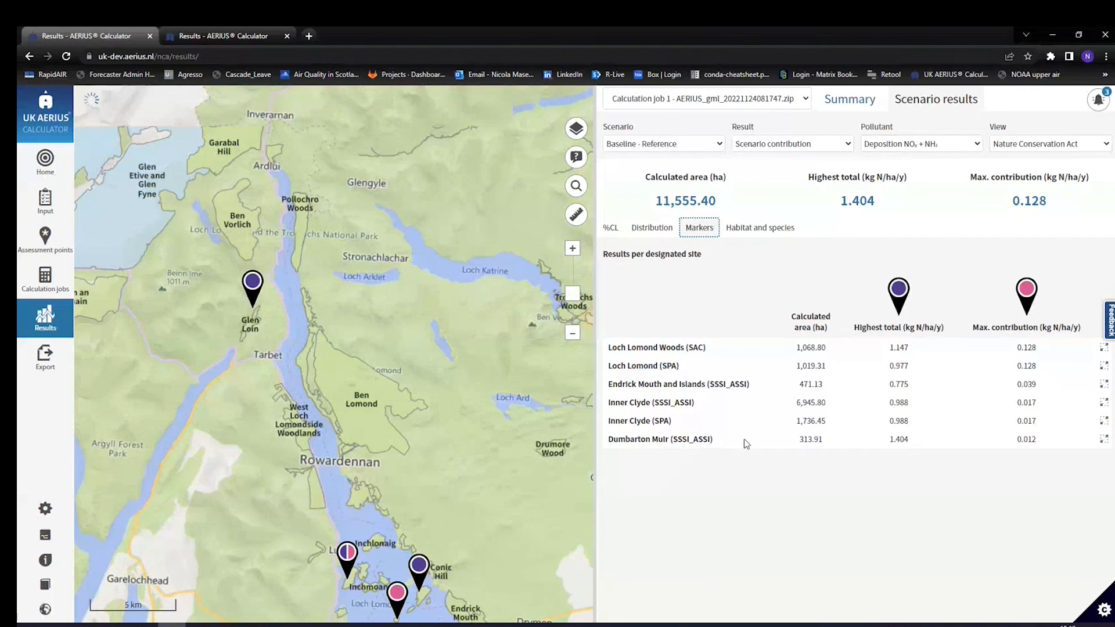
{"action": "left_click_drag", "start_coordinate": [340, 581], "coordinate": [364, 434]}
{"action": "scroll", "coordinate": [364, 434], "scroll_direction": "up", "scroll_amount": 3}
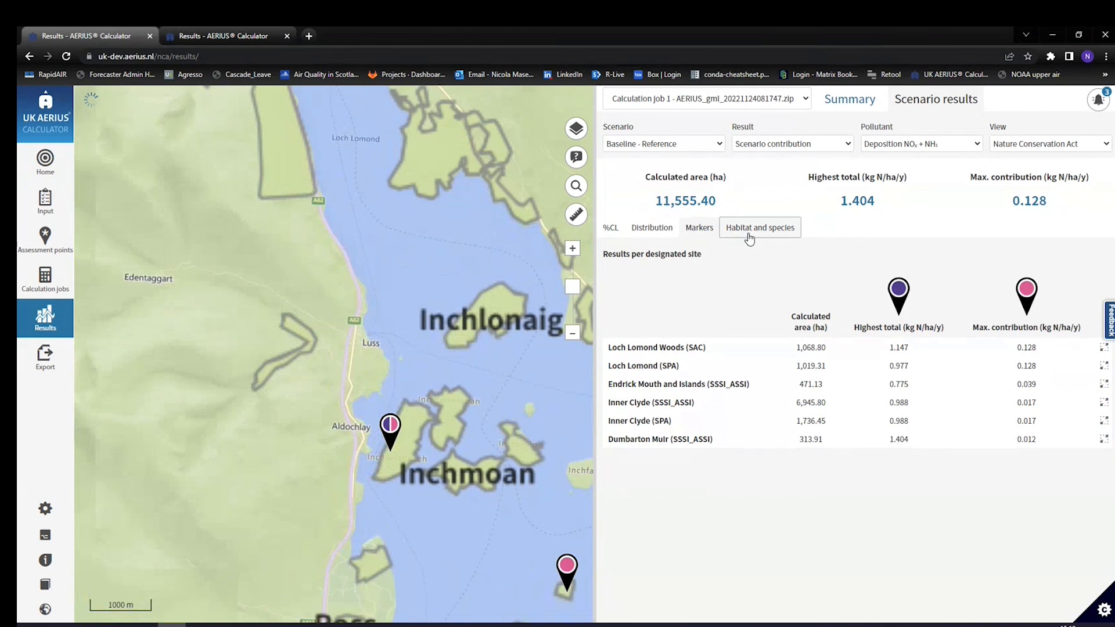
{"action": "left_click", "coordinate": [749, 237]}
{"action": "left_click", "coordinate": [614, 285]}
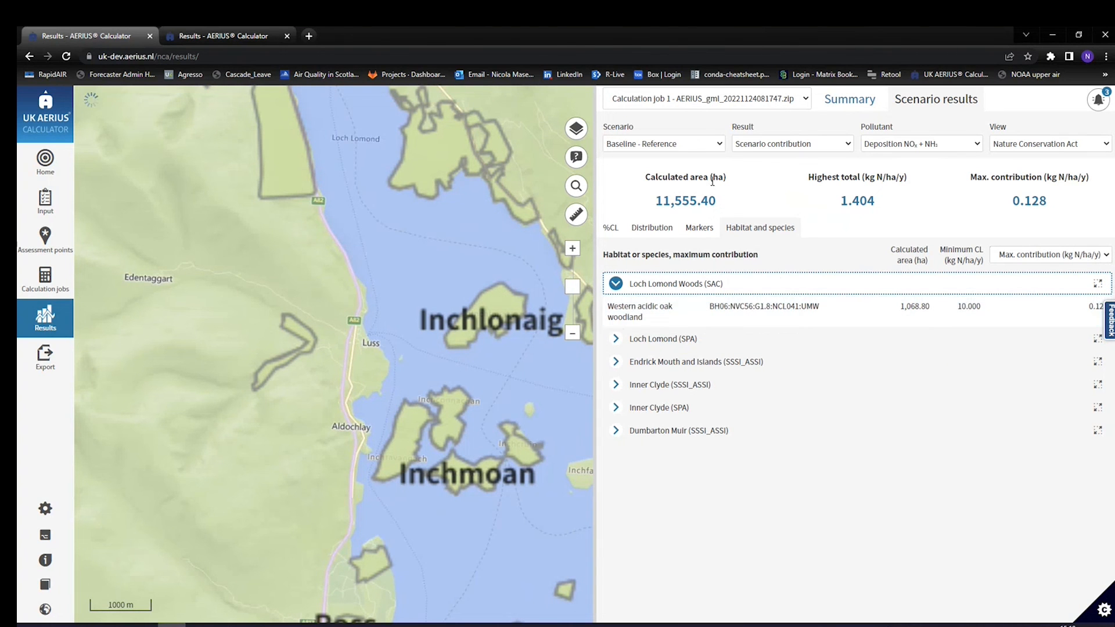
Step: Switch the pollutant of the Calculation job 1 scenario results to Concentration NOₓ
{"action": "left_click", "coordinate": [928, 146]}
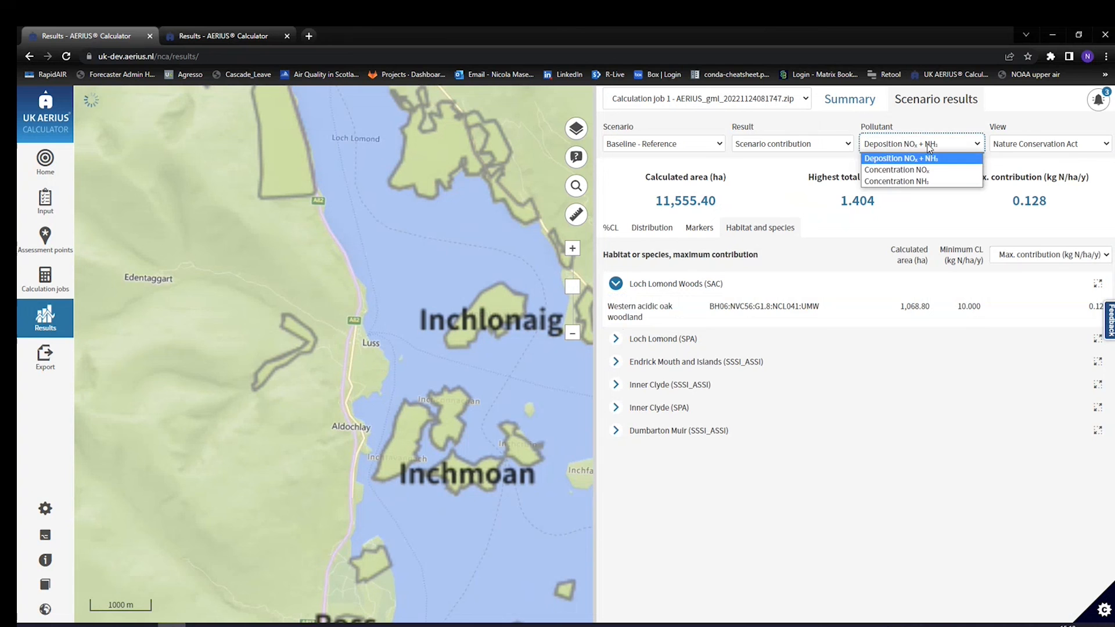
{"action": "left_click", "coordinate": [938, 175]}
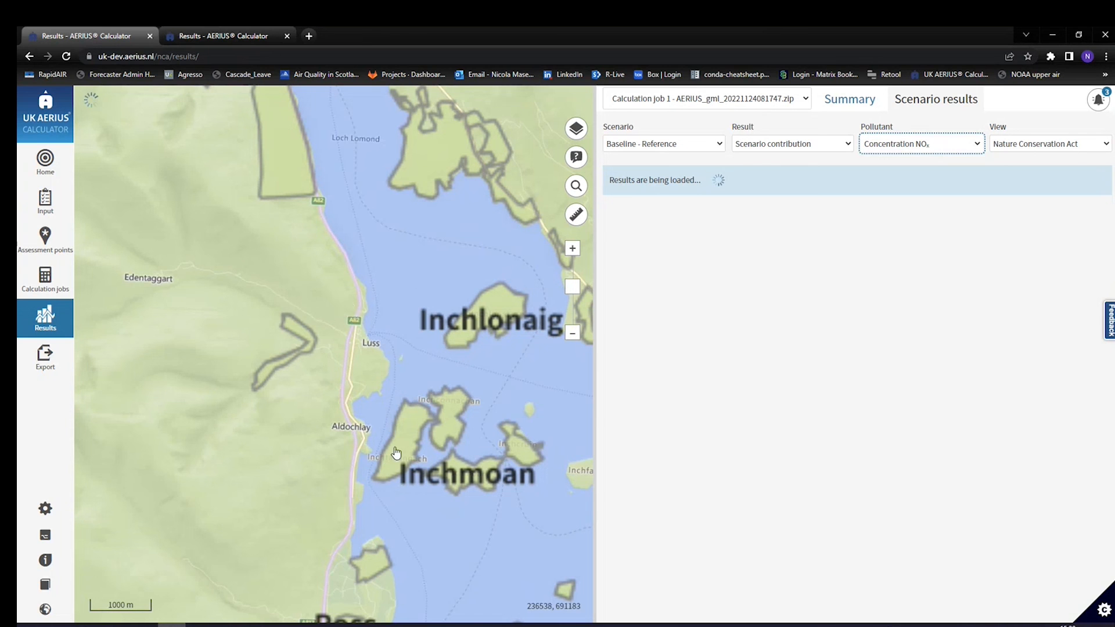
{"action": "scroll", "coordinate": [351, 417], "scroll_direction": "up", "scroll_amount": 1}
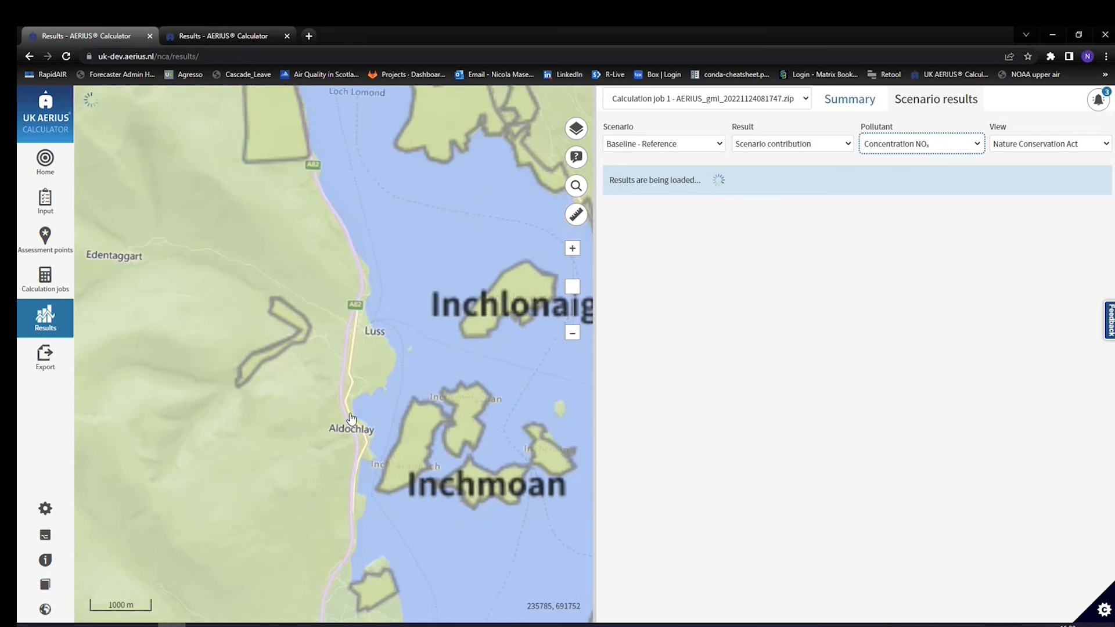
{"action": "scroll", "coordinate": [351, 417], "scroll_direction": "up", "scroll_amount": 2}
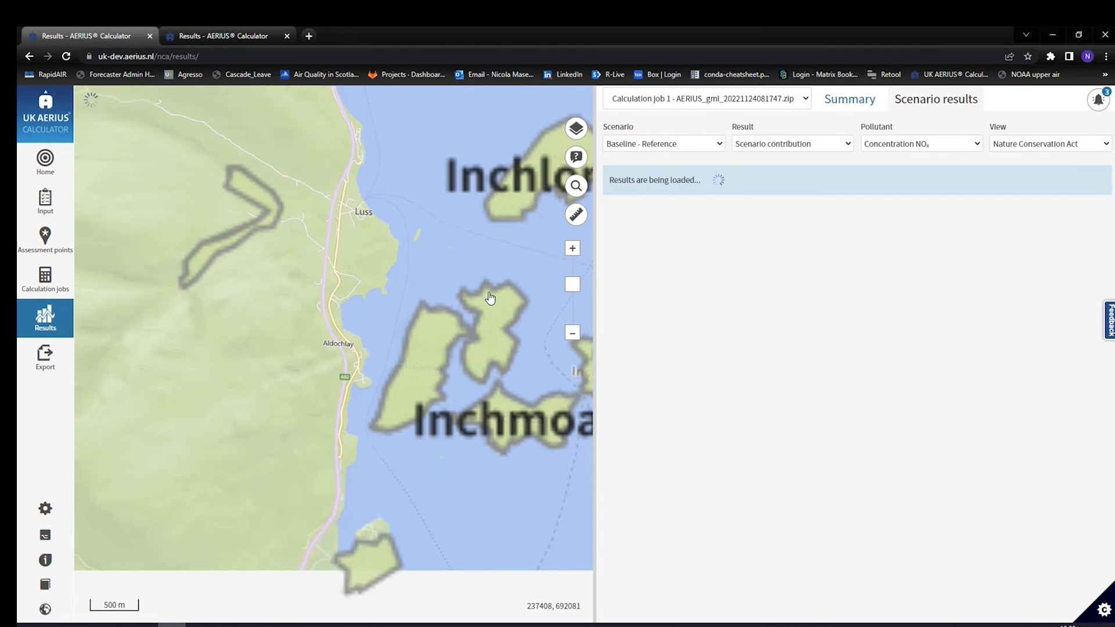
Step: Check the progress of Calculation job 2, and return to Calculation job 1 with Concentration NOₓ as the pollutant
{"action": "left_click", "coordinate": [204, 33]}
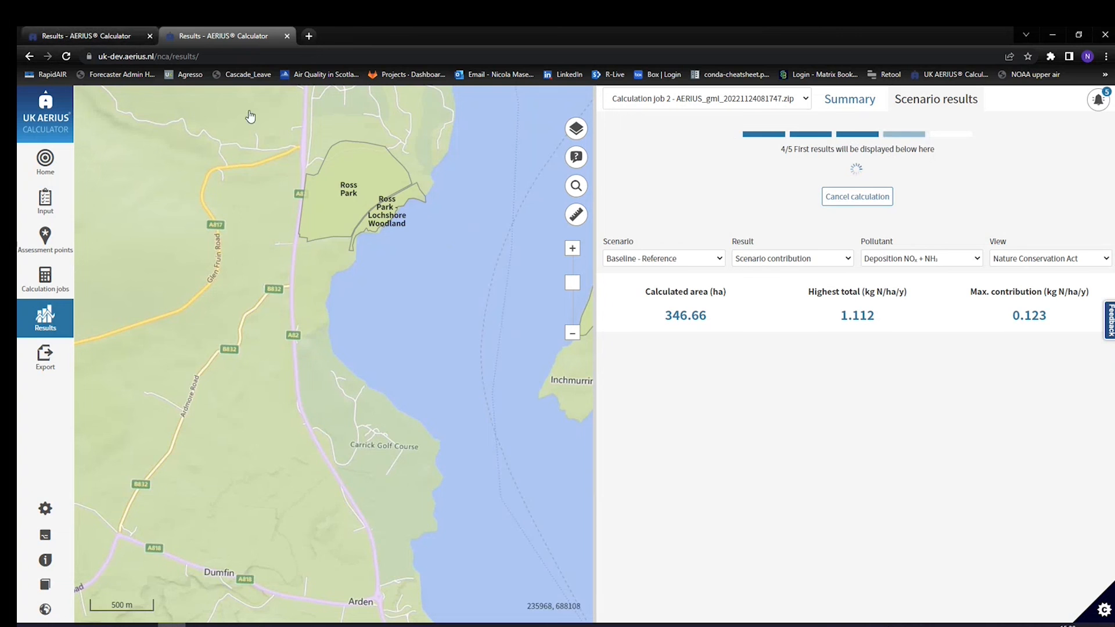
{"action": "left_click", "coordinate": [96, 34]}
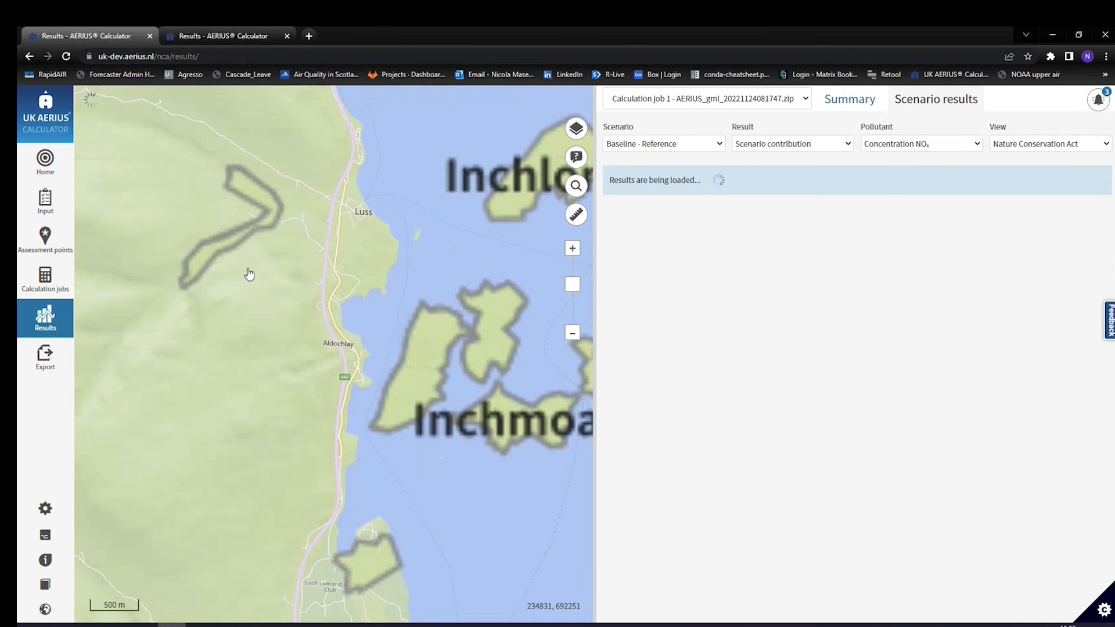
{"action": "scroll", "coordinate": [425, 331], "scroll_direction": "up", "scroll_amount": 1}
{"action": "left_click_drag", "start_coordinate": [370, 370], "coordinate": [365, 303]}
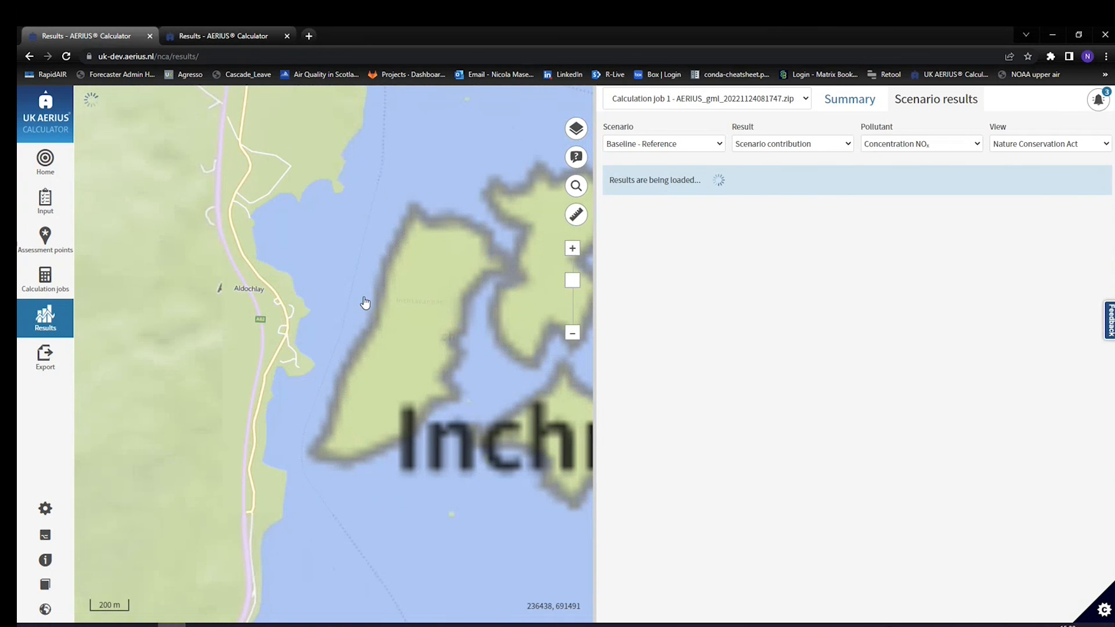
{"action": "left_click", "coordinate": [897, 145]}
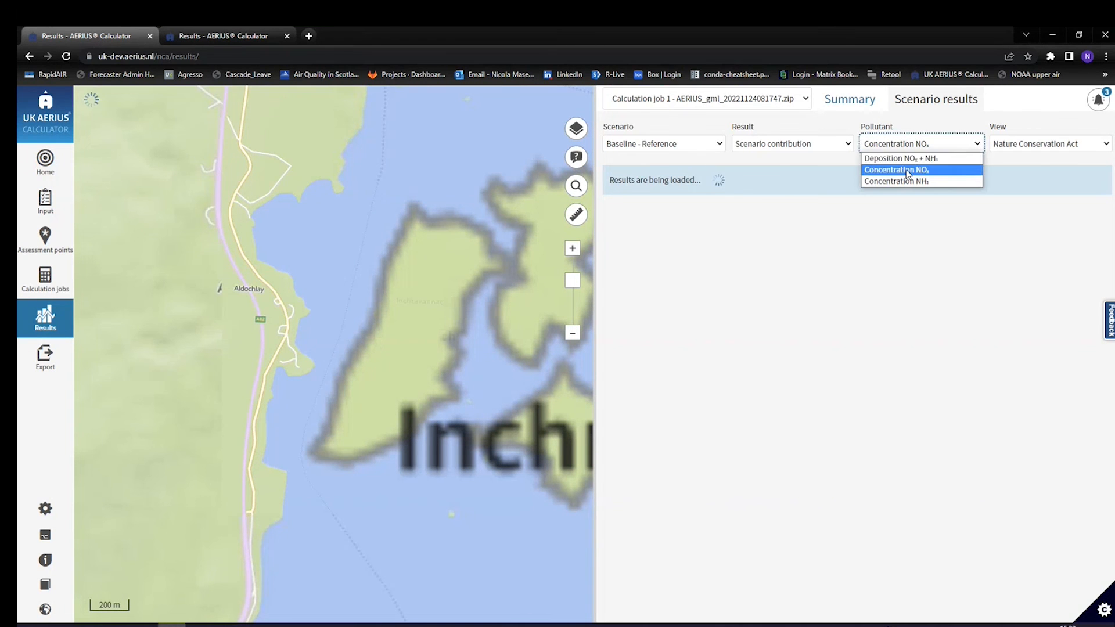
{"action": "left_click", "coordinate": [908, 170]}
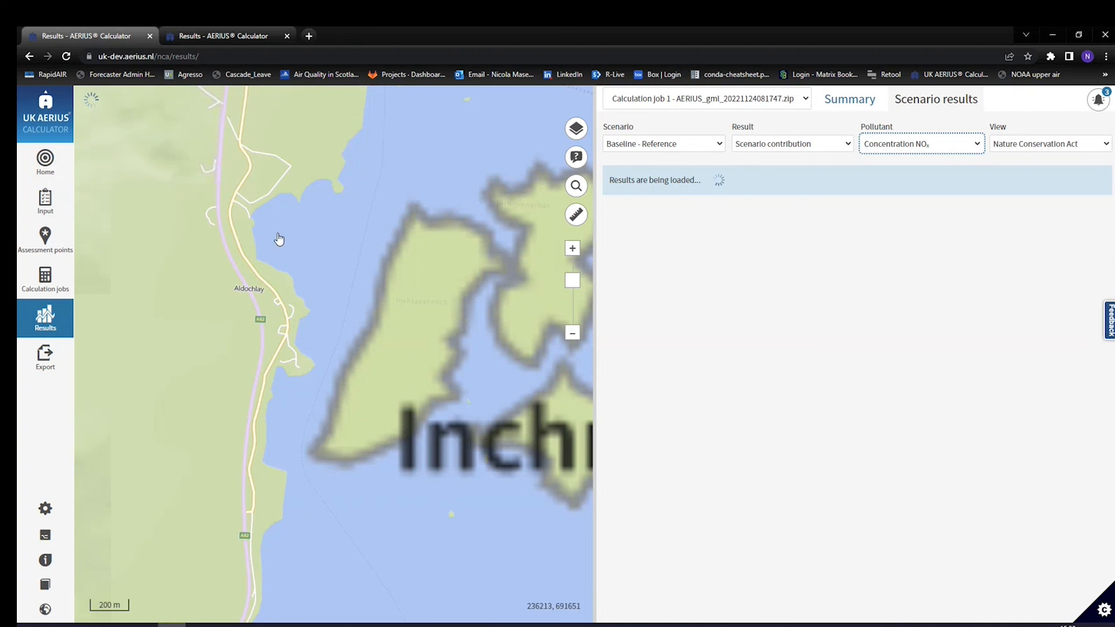
Step: Review the export options for input files, calculation jobs and the NCA-export of the Baseline scenario
{"action": "left_click", "coordinate": [46, 366]}
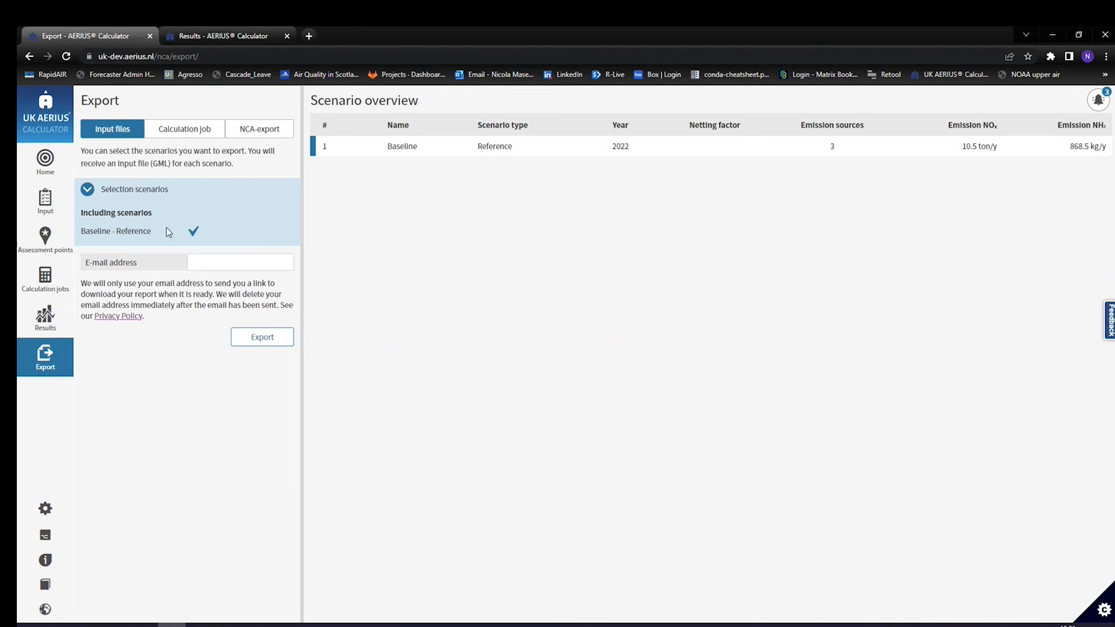
{"action": "left_click", "coordinate": [209, 256]}
{"action": "left_click", "coordinate": [189, 131]}
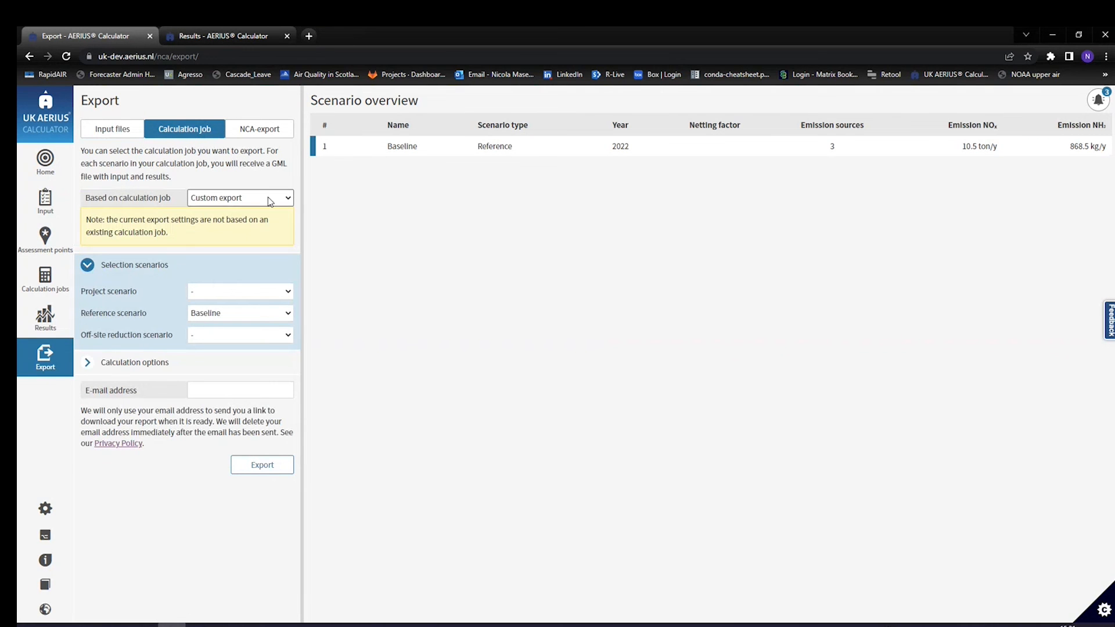
{"action": "left_click", "coordinate": [243, 198]}
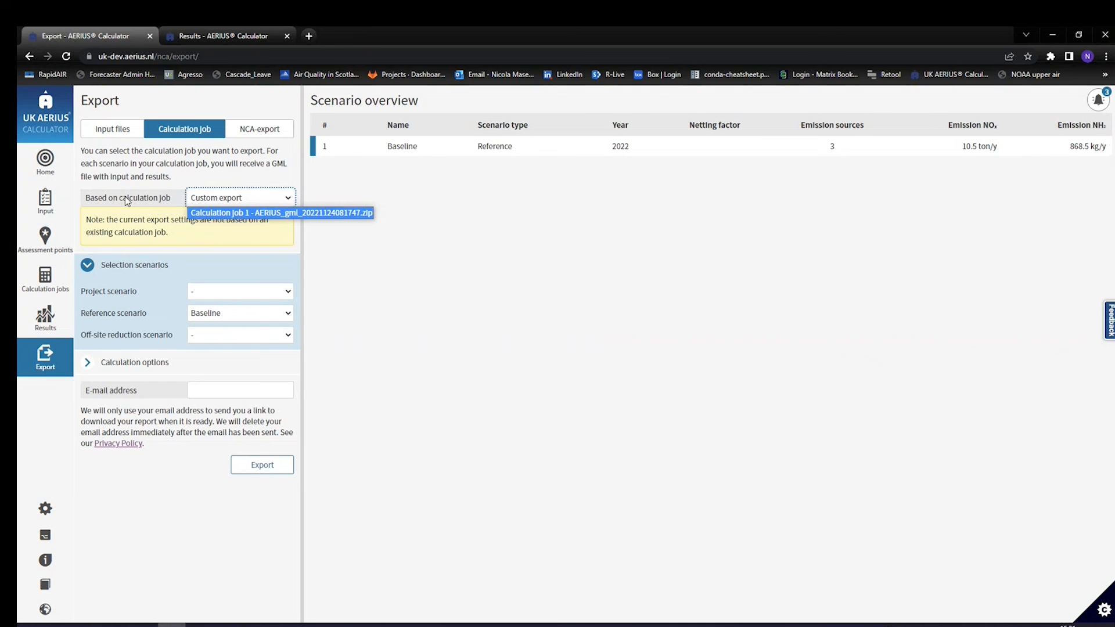
{"action": "left_click", "coordinate": [140, 205]}
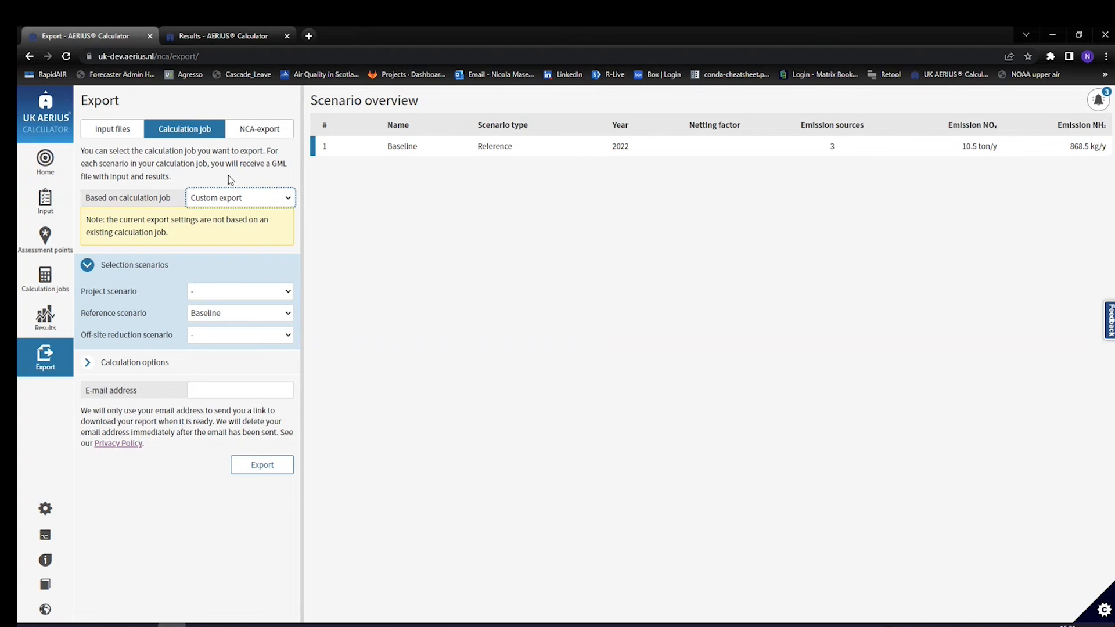
{"action": "left_click", "coordinate": [248, 132]}
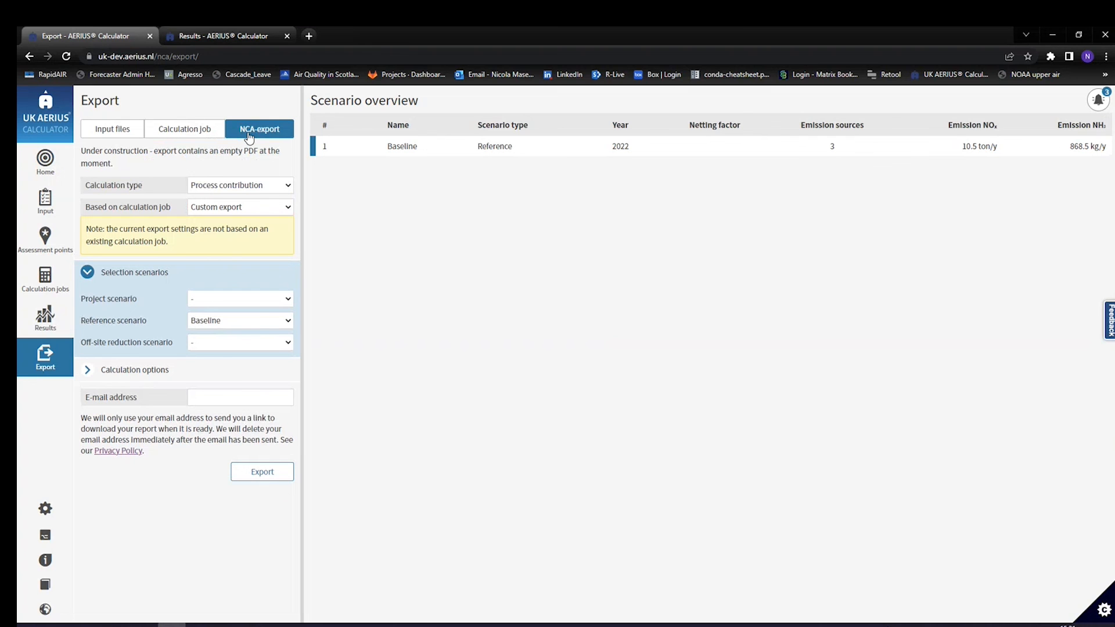